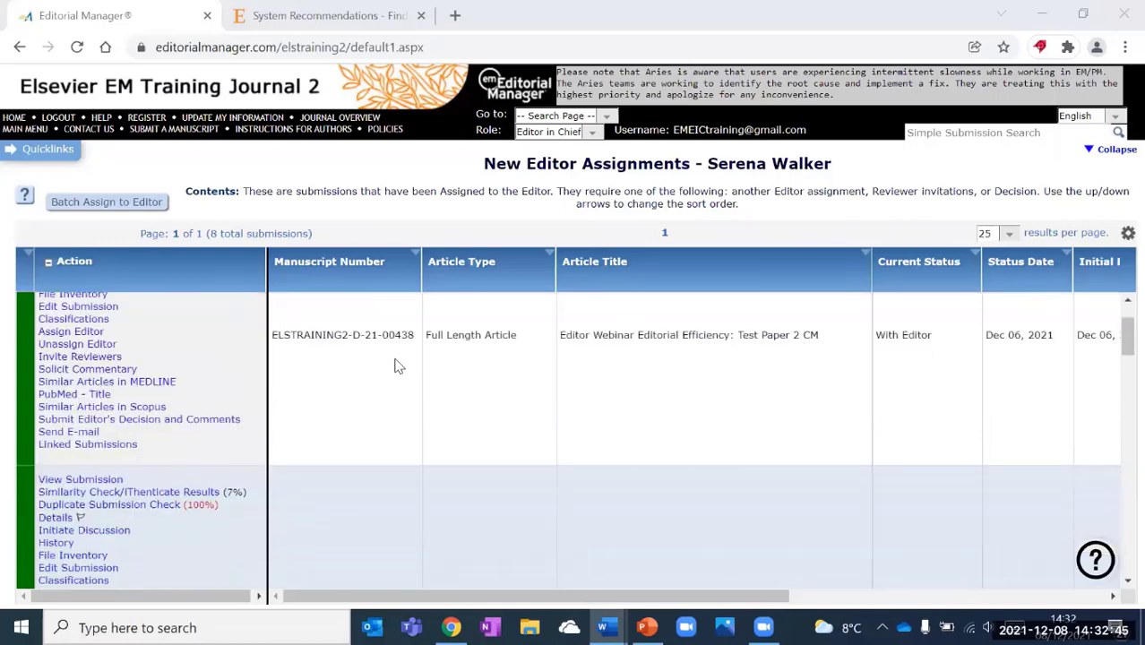
{"action": "scroll", "coordinate": [399, 366], "scroll_direction": "down", "scroll_amount": 2}
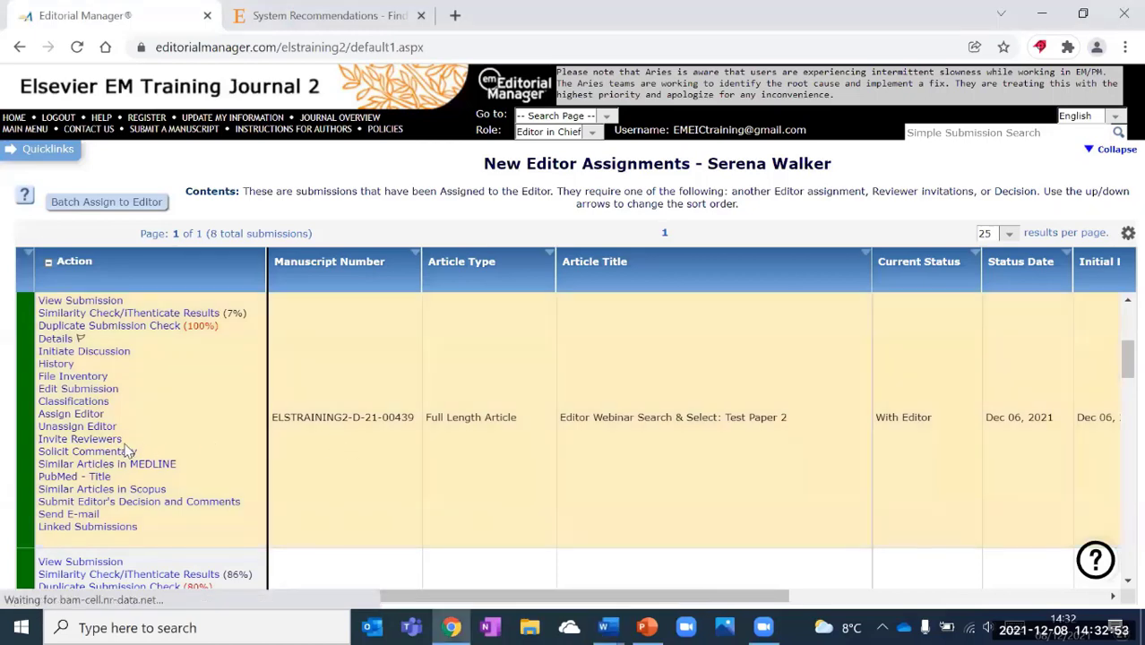
Start inviting reviewers for submission ELSTRAINING2-D-21-00439 from the submissions list.
{"action": "left_click", "coordinate": [111, 445]}
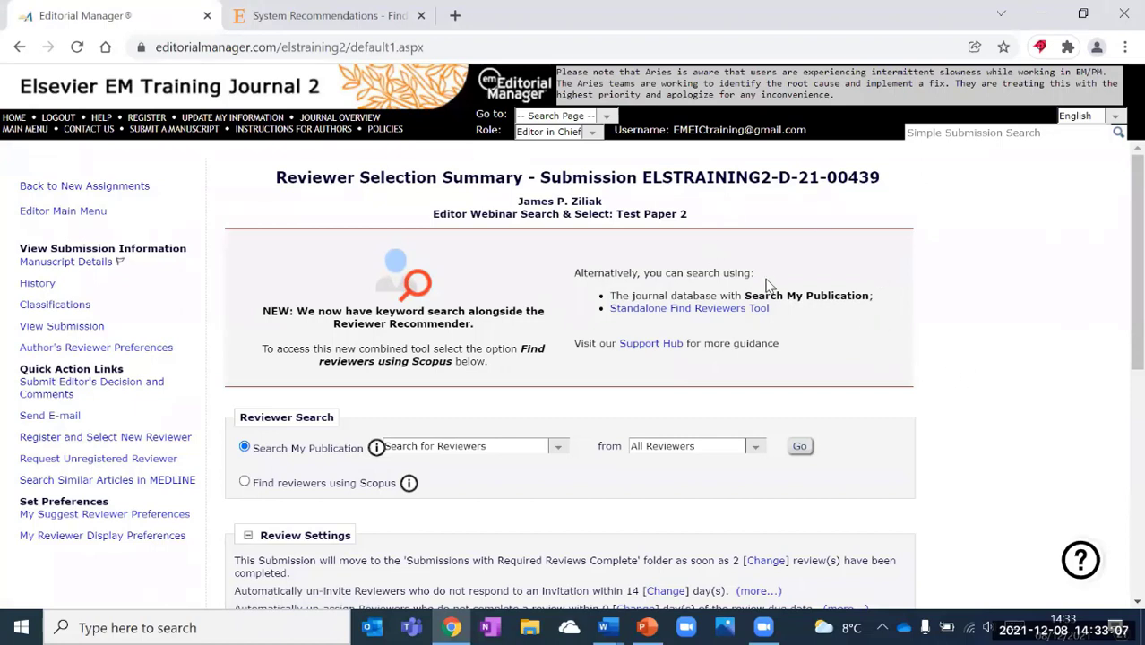
{"action": "left_click", "coordinate": [741, 601]}
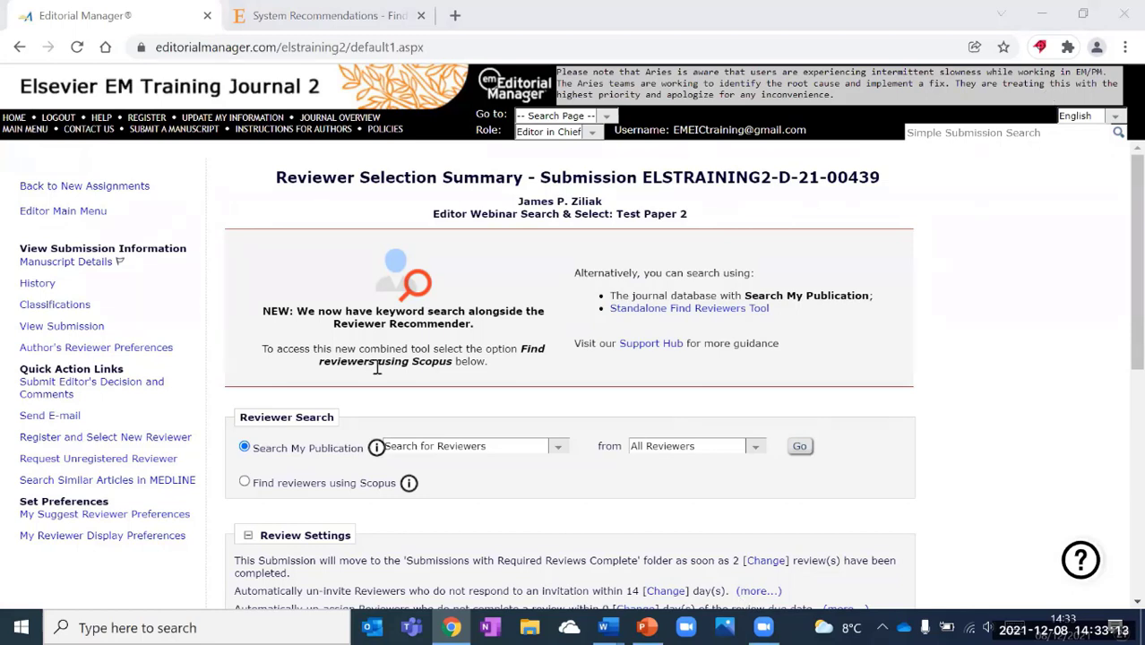
{"action": "left_click", "coordinate": [263, 414]}
{"action": "left_click_drag", "start_coordinate": [262, 414], "coordinate": [428, 415]}
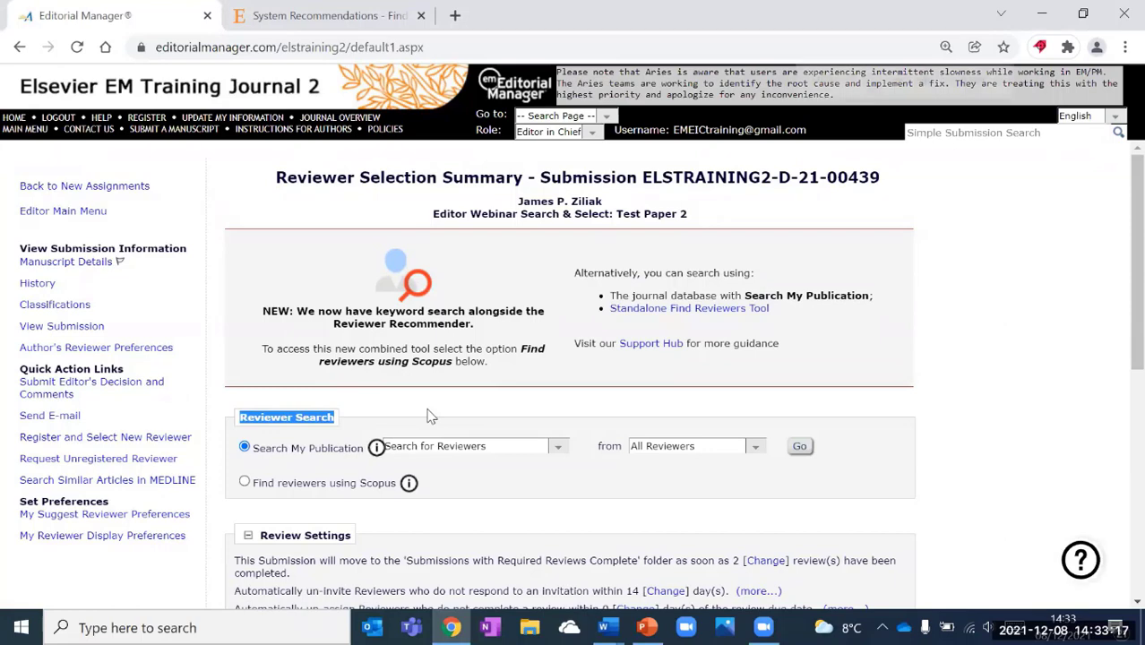
{"action": "key", "text": "ctrl+plus"}
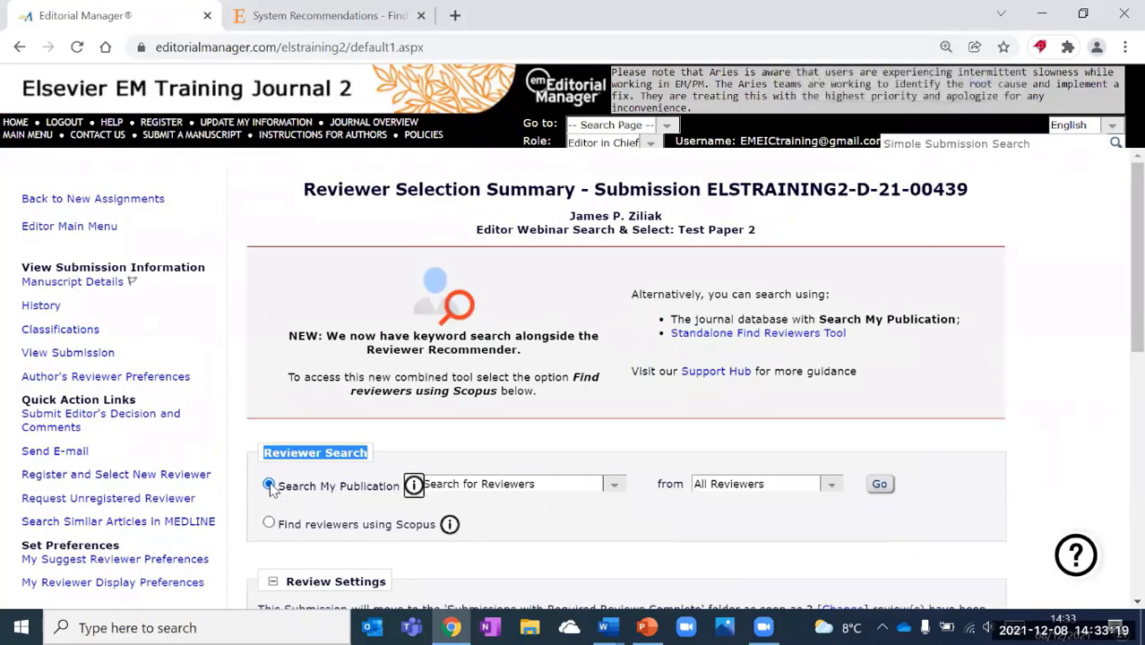
{"action": "left_click", "coordinate": [365, 501]}
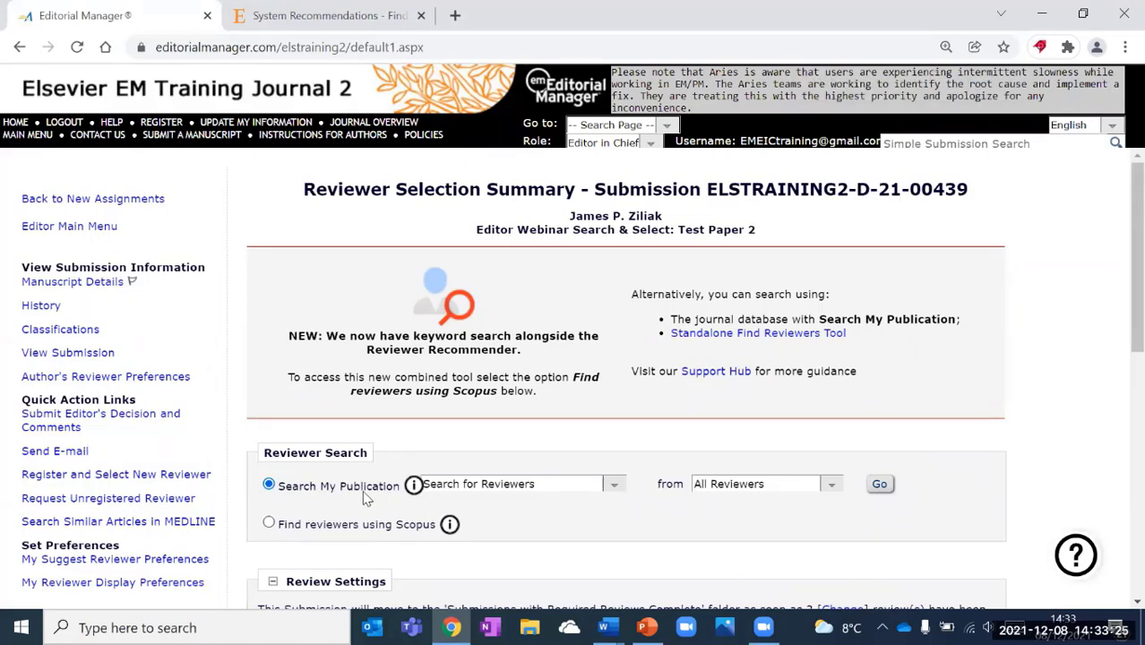
{"action": "left_click", "coordinate": [269, 526]}
{"action": "mouse_move", "coordinate": [414, 493]}
{"action": "mouse_move", "coordinate": [448, 528]}
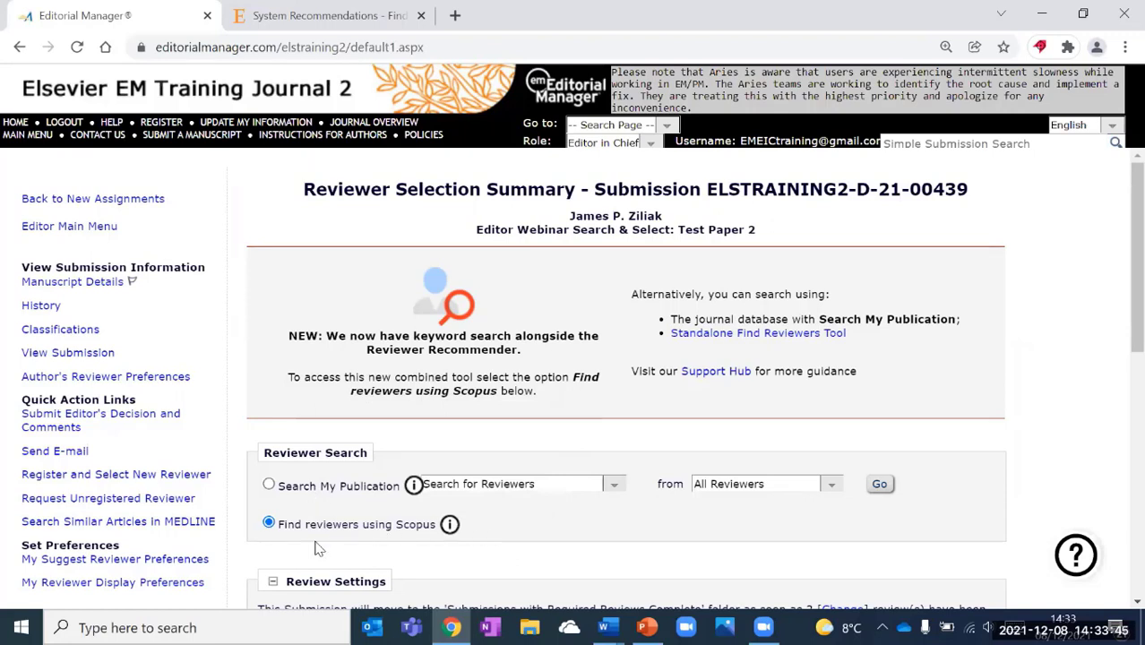
{"action": "left_click", "coordinate": [269, 486]}
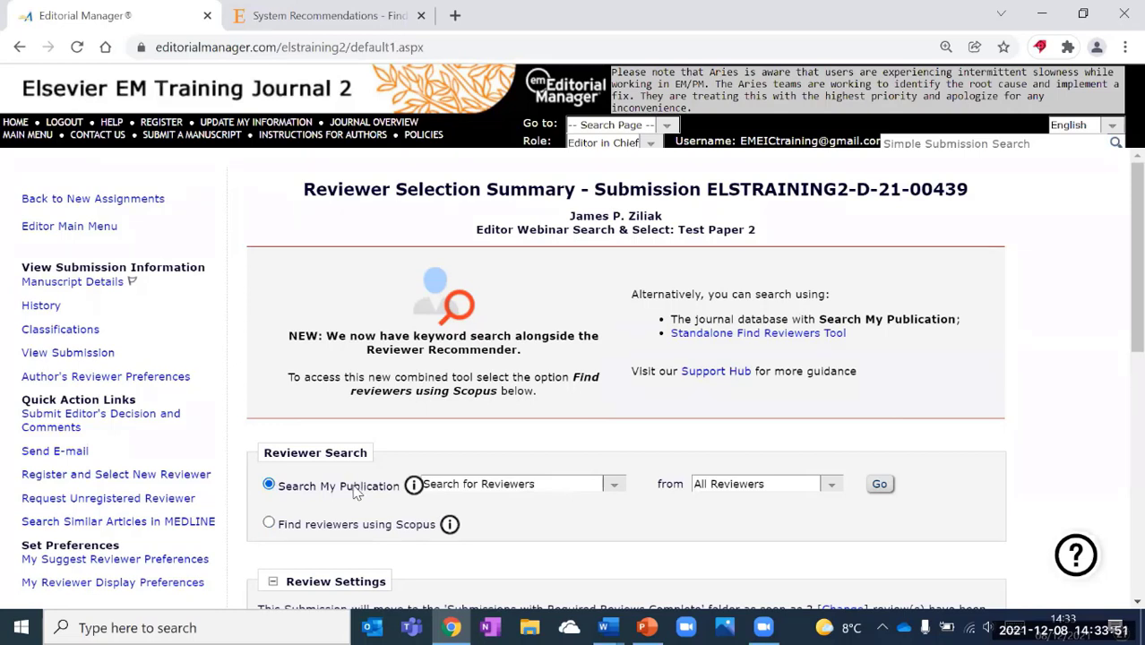
{"action": "left_click", "coordinate": [613, 484]}
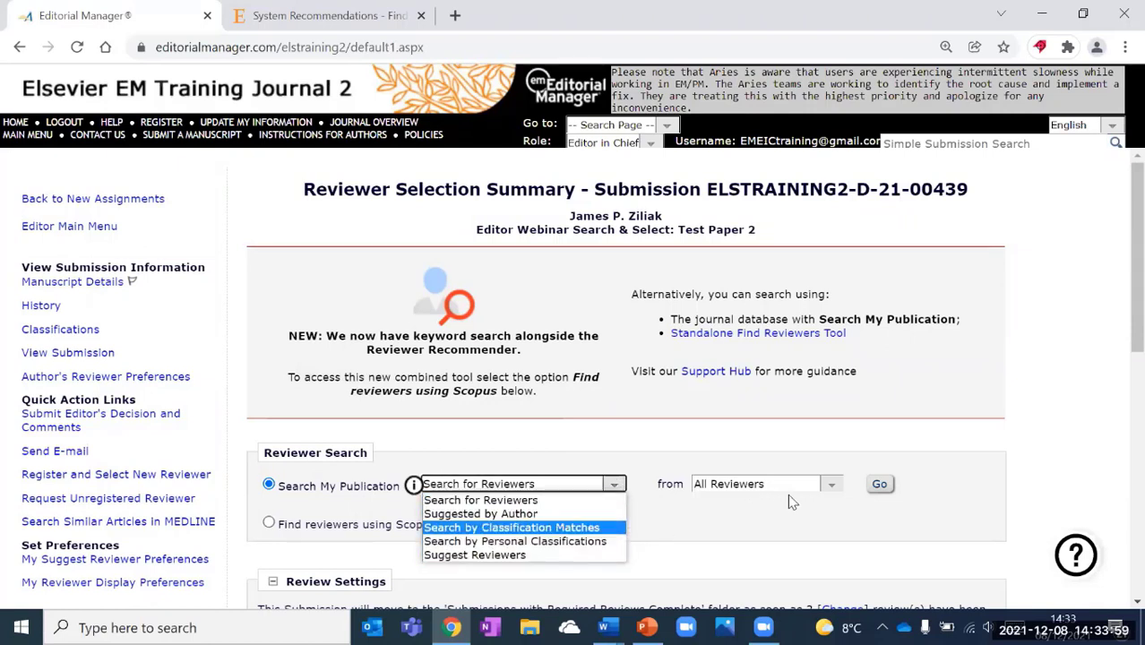
Choose Search for Reviewers from the Entire Database and proceed to the search form.
{"action": "left_click", "coordinate": [826, 491]}
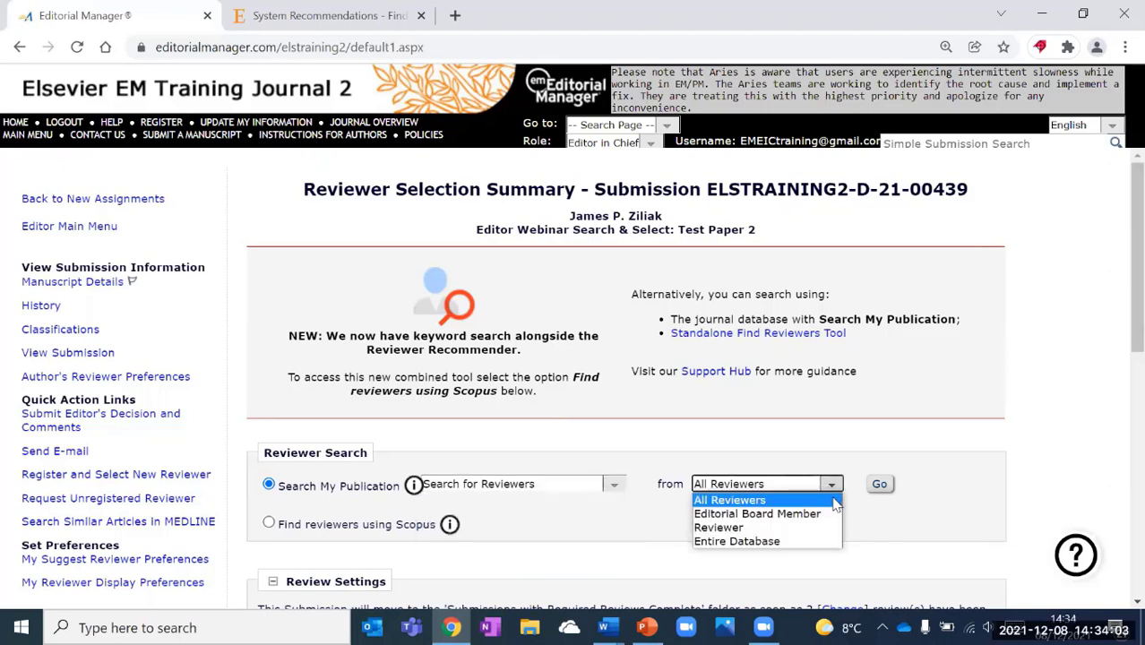
{"action": "left_click", "coordinate": [819, 516]}
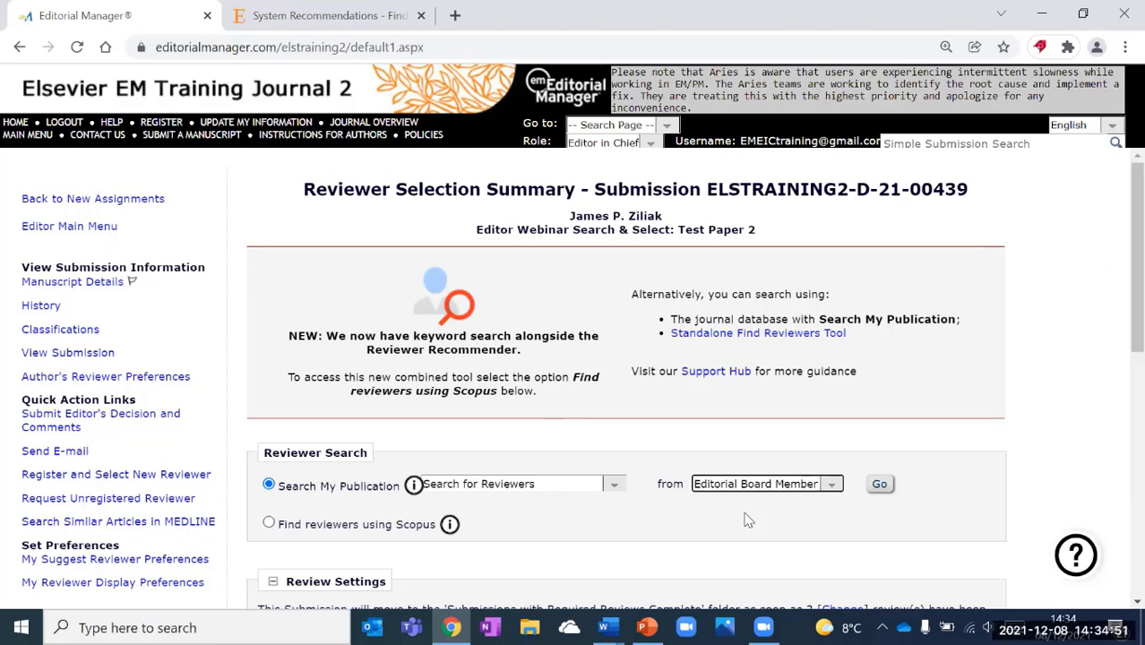
{"action": "left_click", "coordinate": [832, 484]}
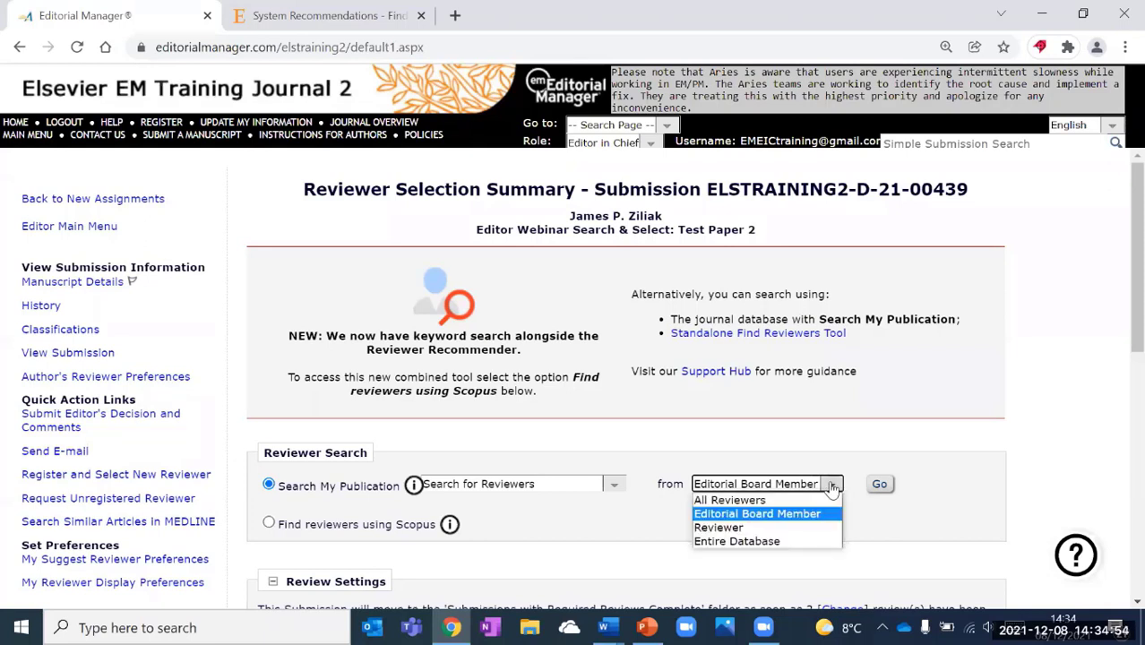
{"action": "left_click", "coordinate": [773, 542]}
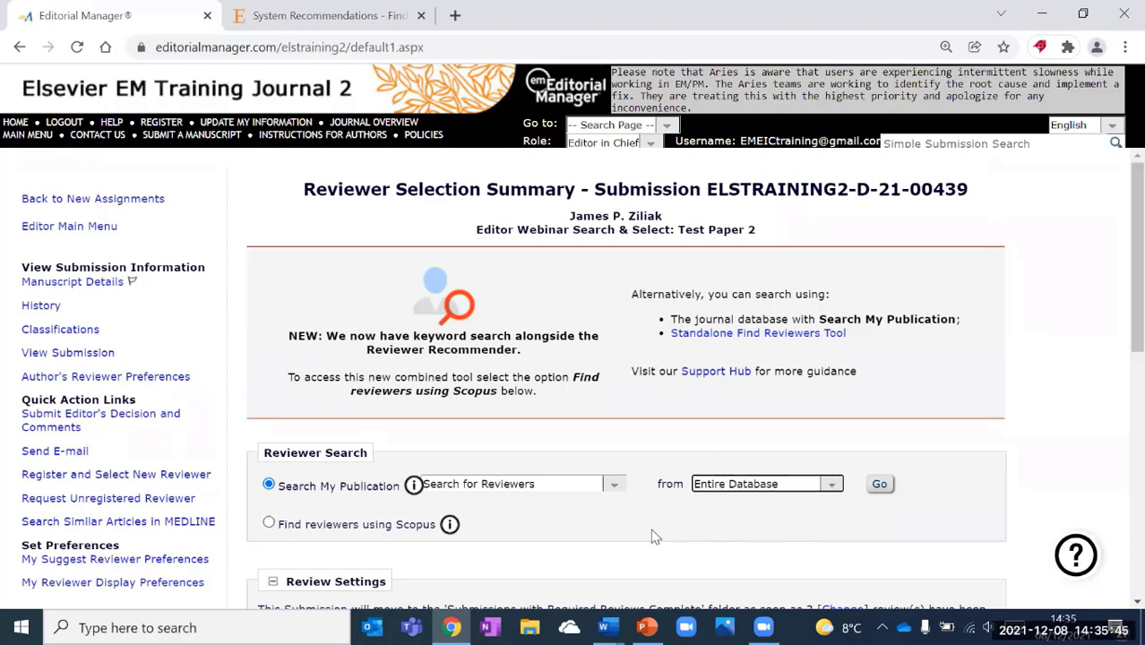
{"action": "left_click", "coordinate": [614, 483]}
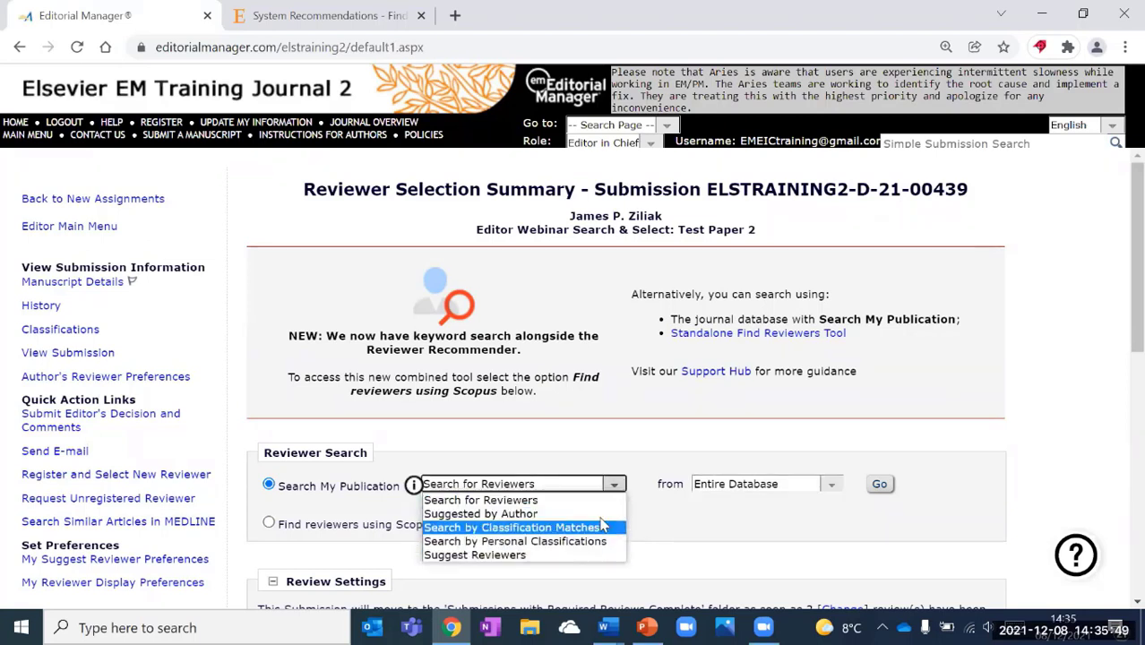
{"action": "left_click", "coordinate": [560, 499]}
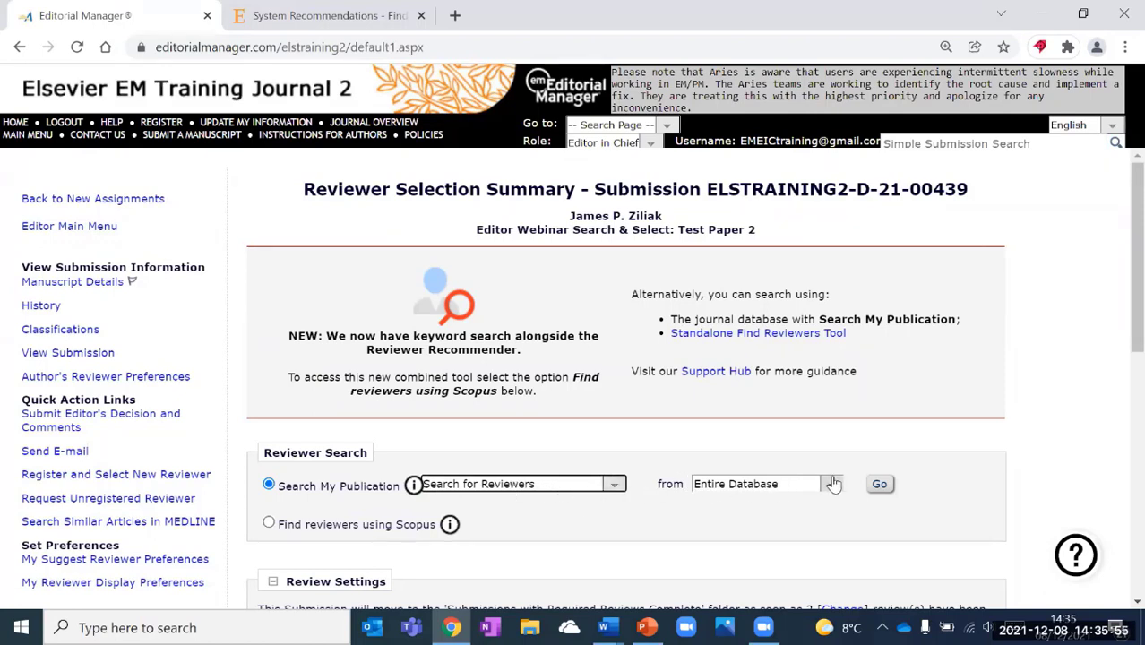
{"action": "left_click", "coordinate": [879, 485]}
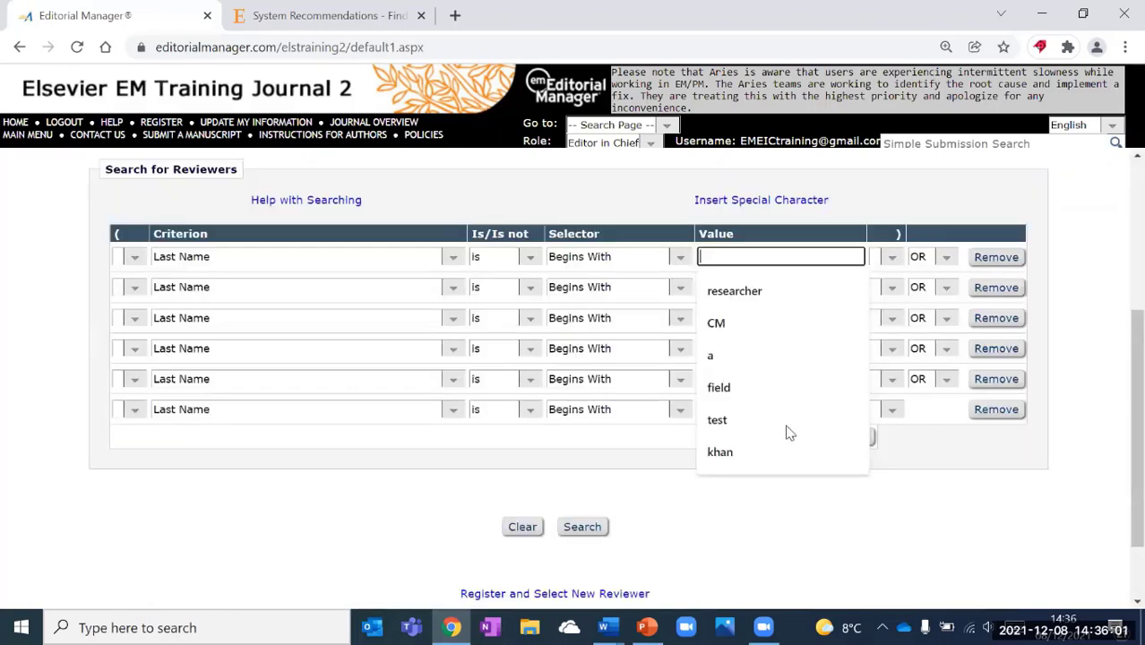
Set the first criterion row to E-mail Address and put the cursor in its Value field.
{"action": "left_click", "coordinate": [997, 518]}
{"action": "scroll", "coordinate": [997, 518], "scroll_direction": "up", "scroll_amount": 3}
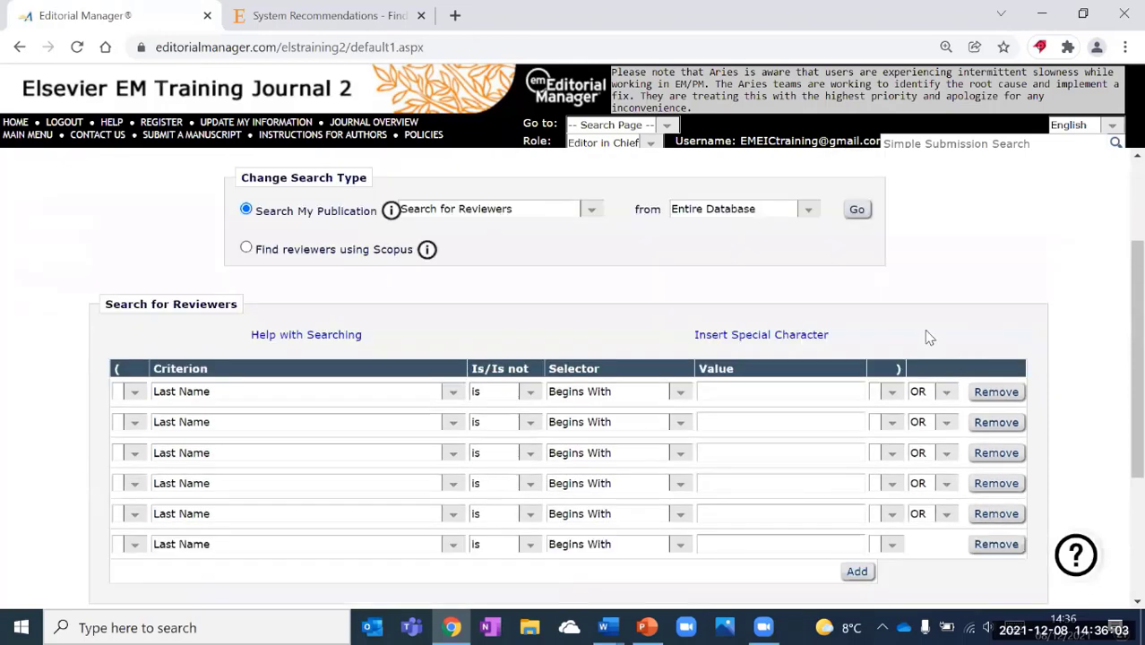
{"action": "scroll", "coordinate": [512, 287], "scroll_direction": "down", "scroll_amount": 1}
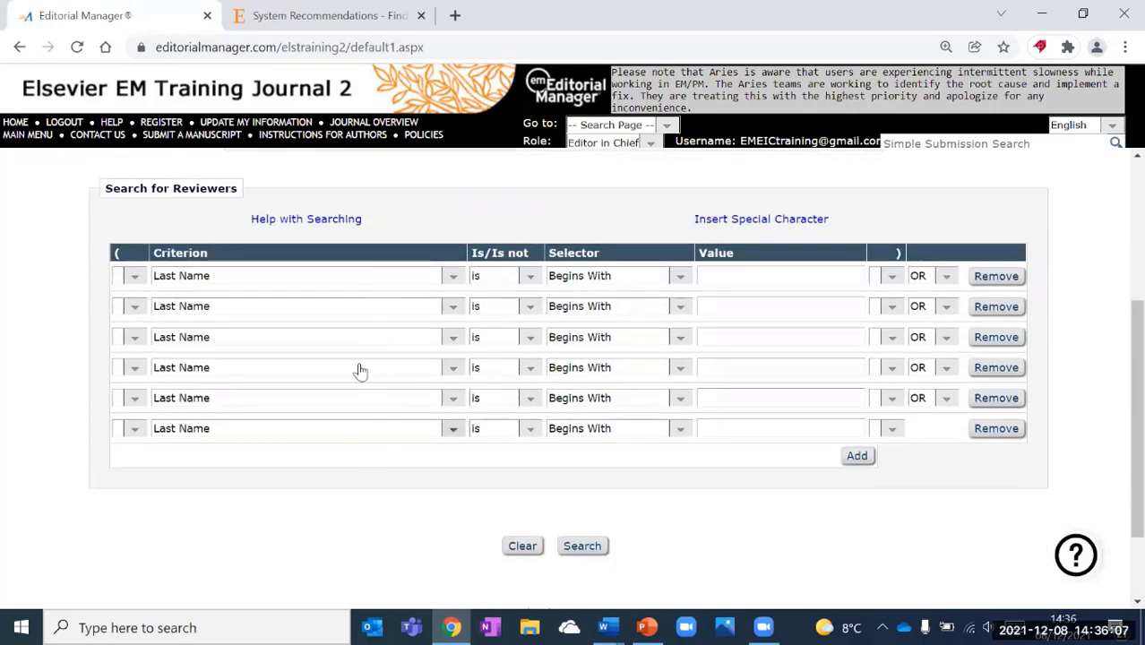
{"action": "left_click", "coordinate": [451, 279]}
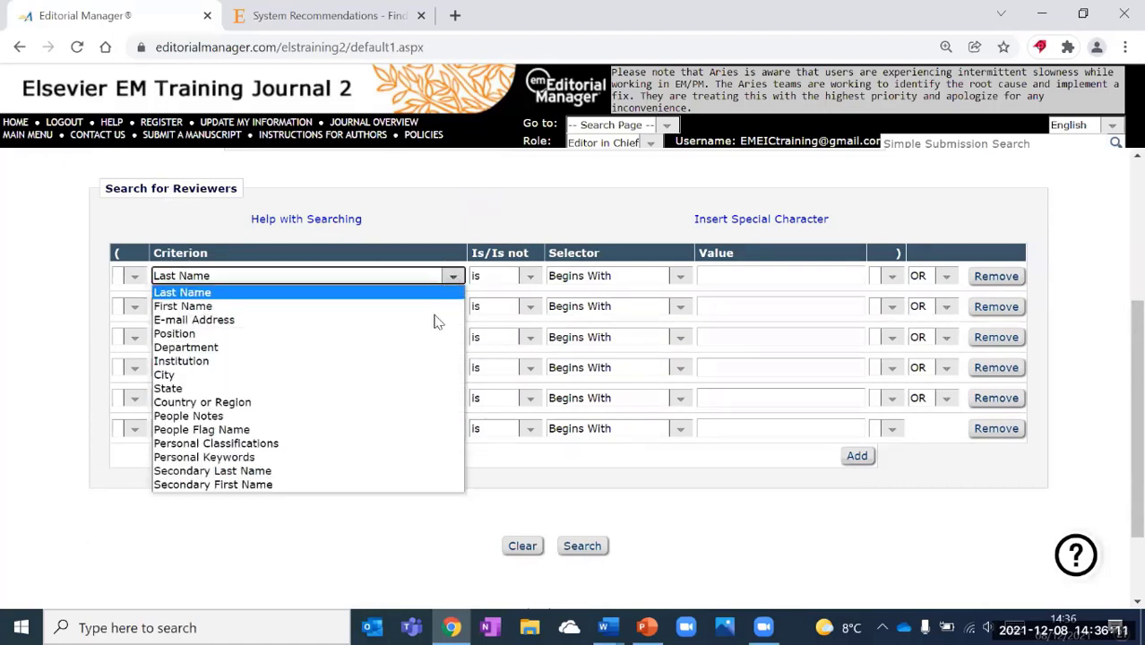
{"action": "key", "text": "Down"}
{"action": "key", "text": "Return"}
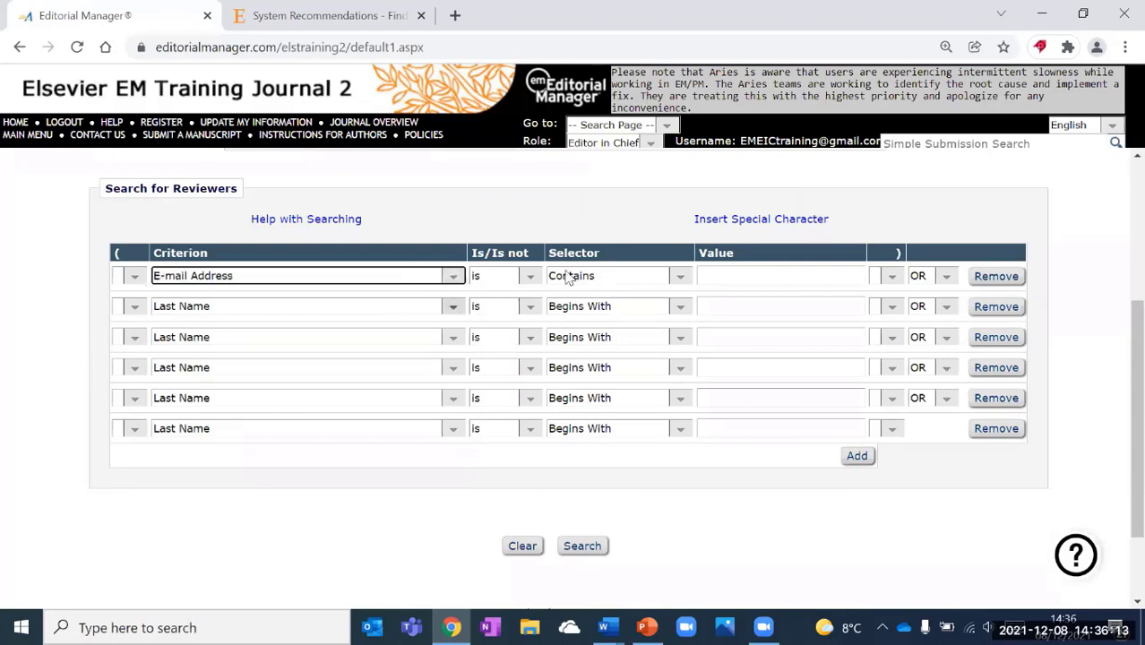
{"action": "left_click", "coordinate": [714, 276]}
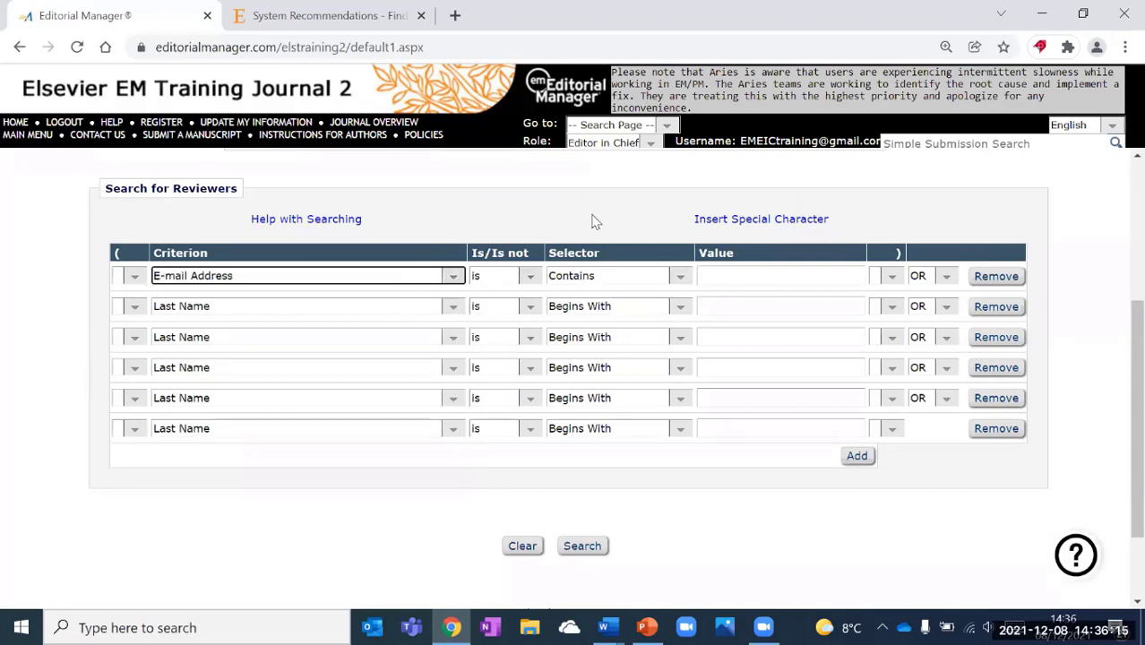
{"action": "scroll", "coordinate": [741, 228], "scroll_direction": "up", "scroll_amount": 2}
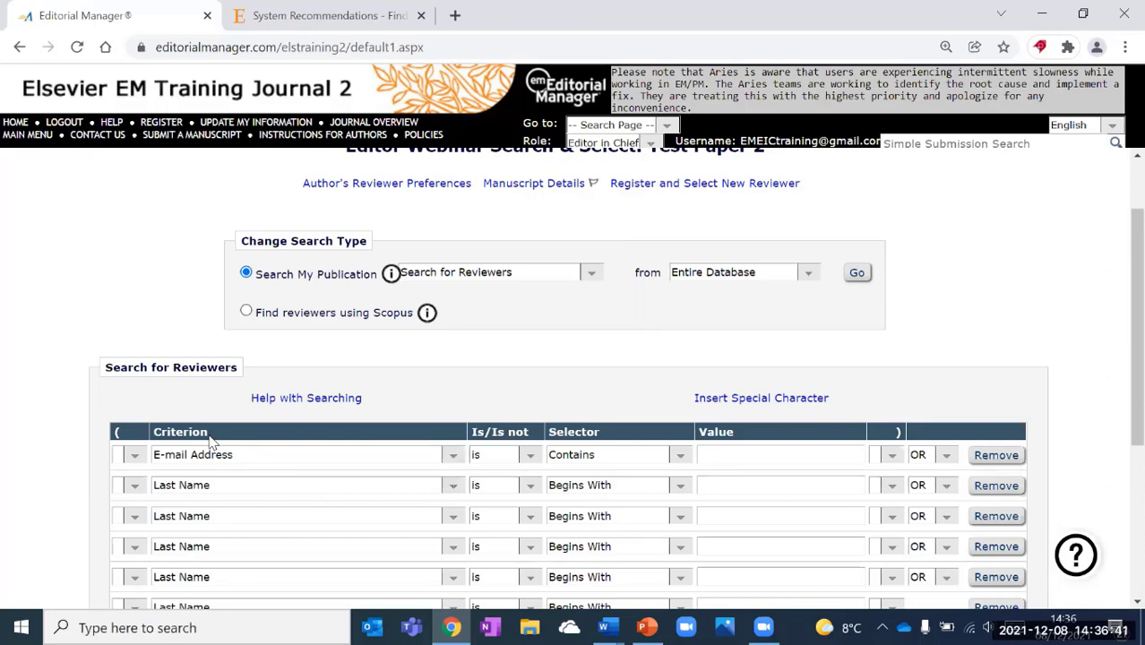
Change the first criterion to Position contains 'researcher', joined to the next row with AND.
{"action": "scroll", "coordinate": [422, 371], "scroll_direction": "down", "scroll_amount": 1}
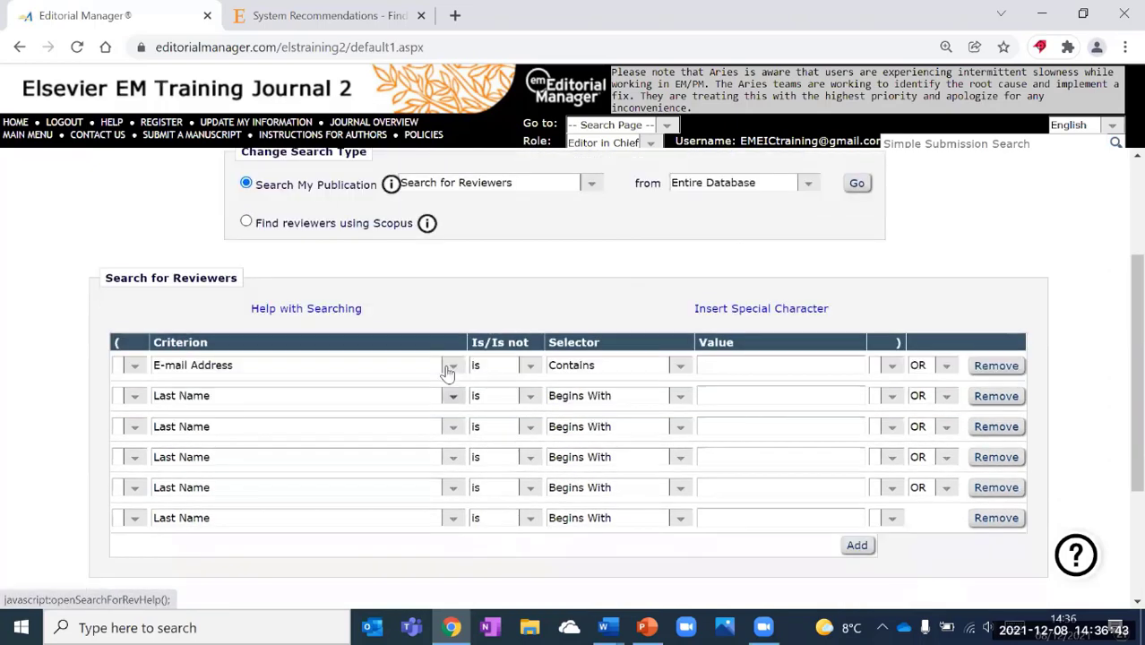
{"action": "left_click", "coordinate": [453, 366]}
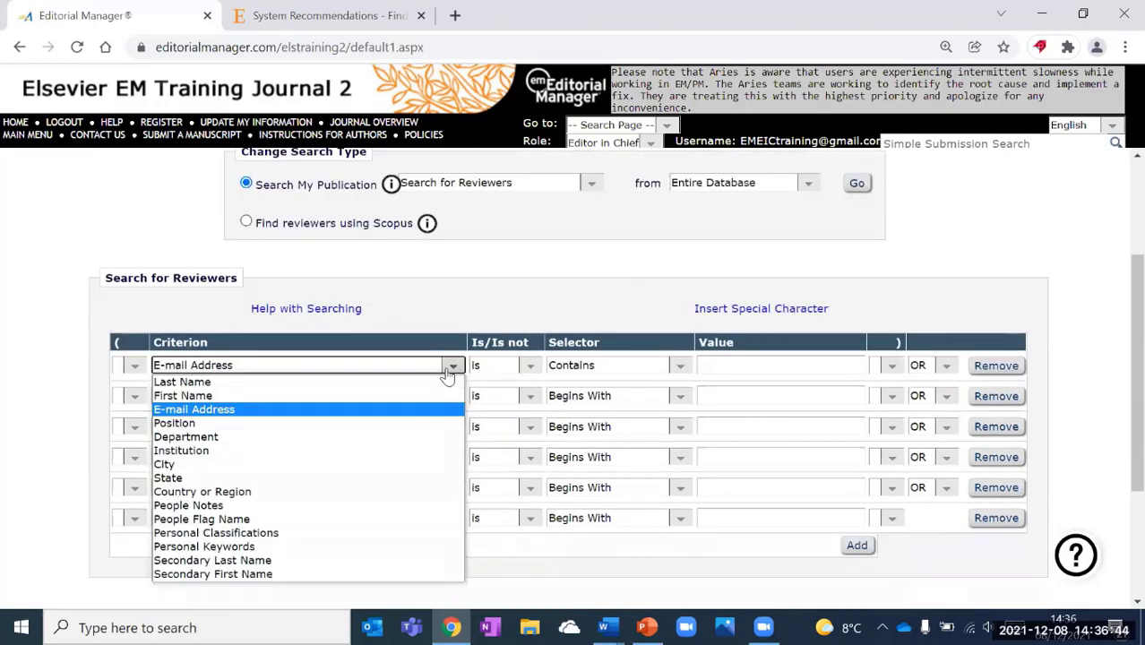
{"action": "left_click", "coordinate": [374, 424]}
{"action": "left_click", "coordinate": [743, 365]}
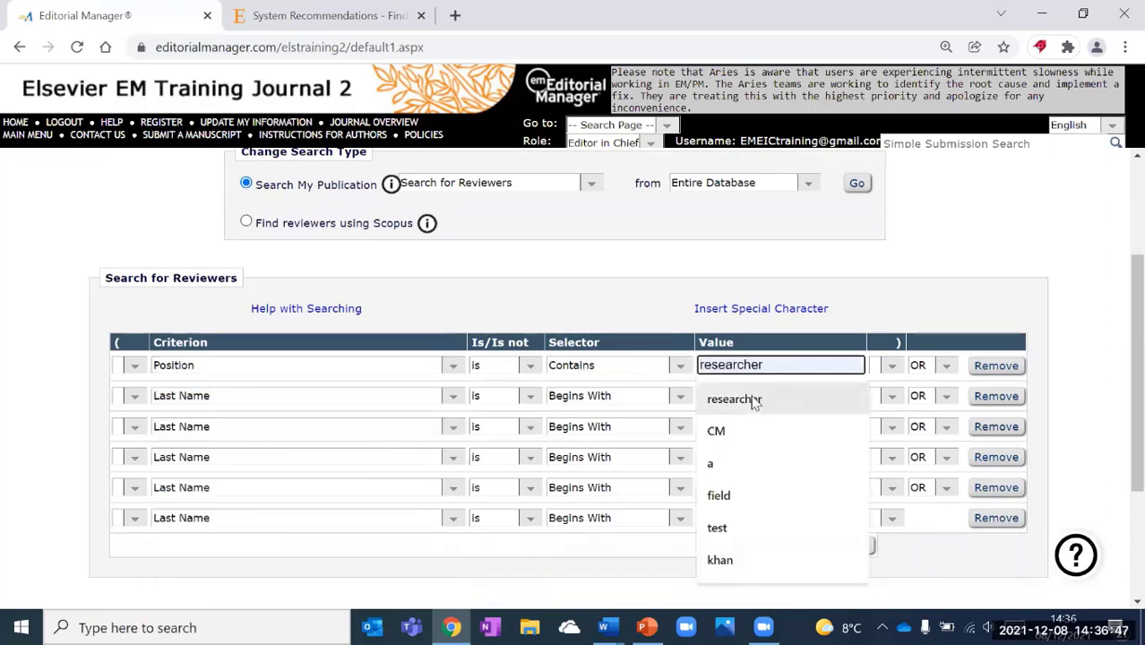
{"action": "left_click", "coordinate": [754, 400]}
{"action": "left_click", "coordinate": [945, 365]}
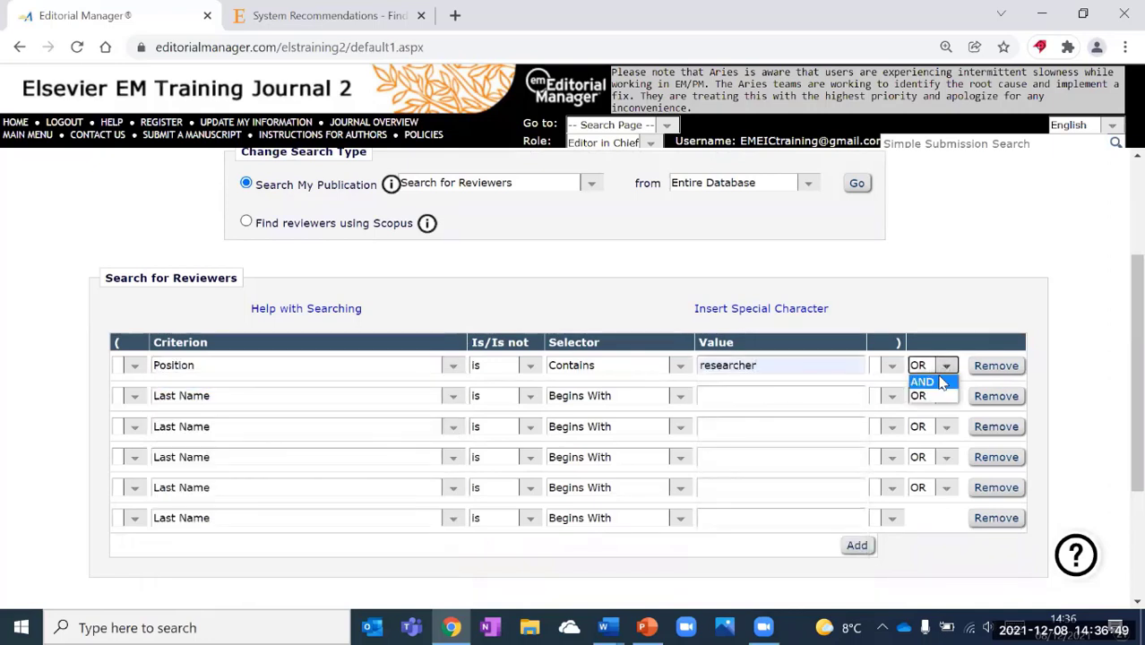
{"action": "left_click", "coordinate": [921, 396]}
Add Personal Keywords contains 'Marine' and Personal Classifications contains 'bioscience' as rows two and three.
{"action": "left_click", "coordinate": [281, 400]}
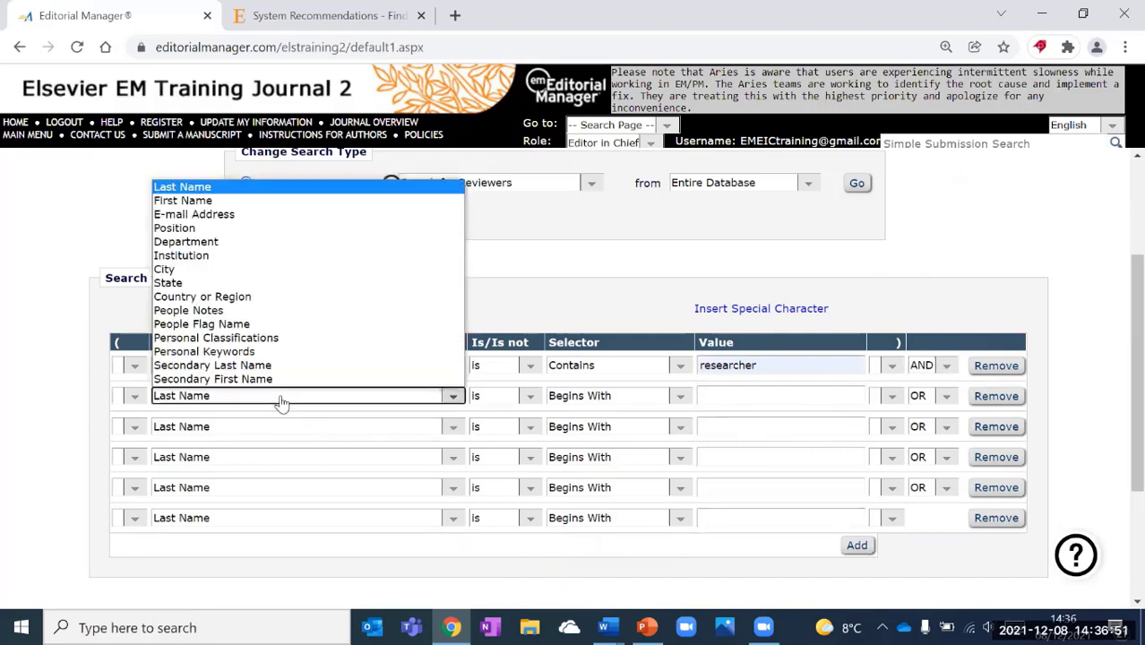
{"action": "left_click", "coordinate": [255, 353]}
{"action": "left_click", "coordinate": [728, 394]}
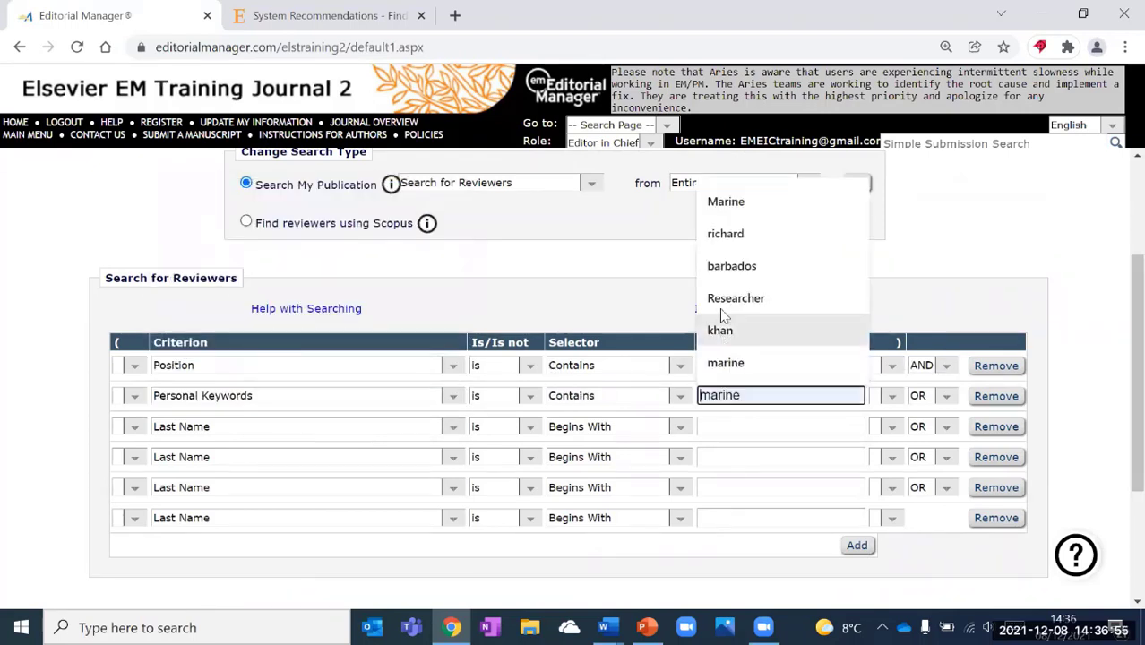
{"action": "left_click", "coordinate": [751, 202]}
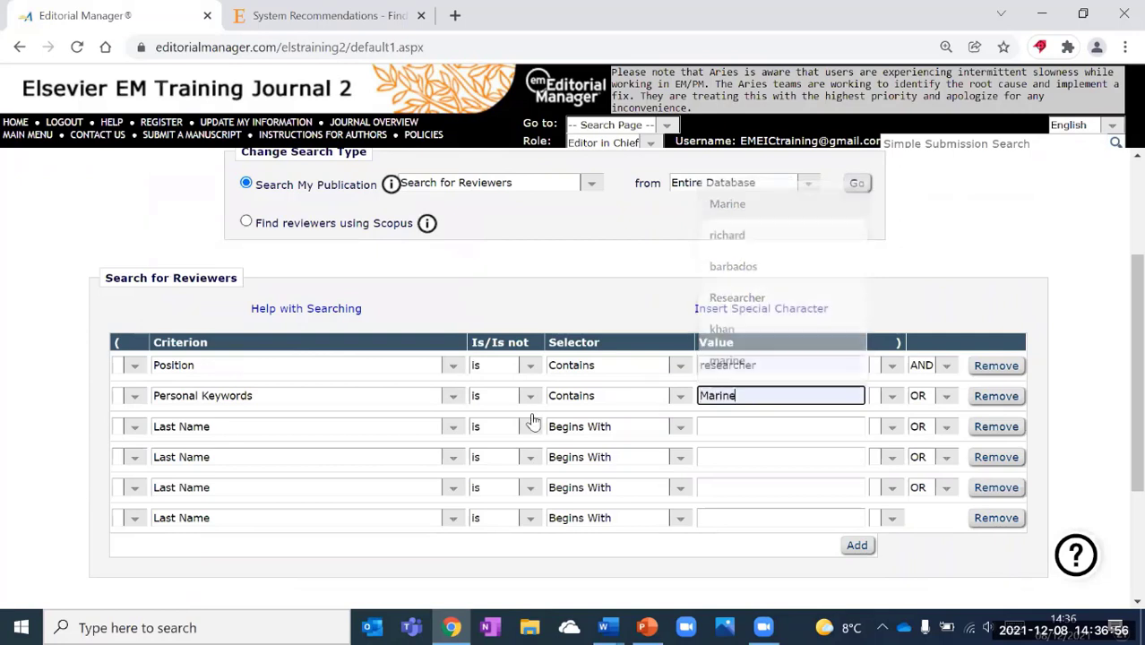
{"action": "left_click", "coordinate": [347, 438]}
{"action": "left_click", "coordinate": [305, 368]}
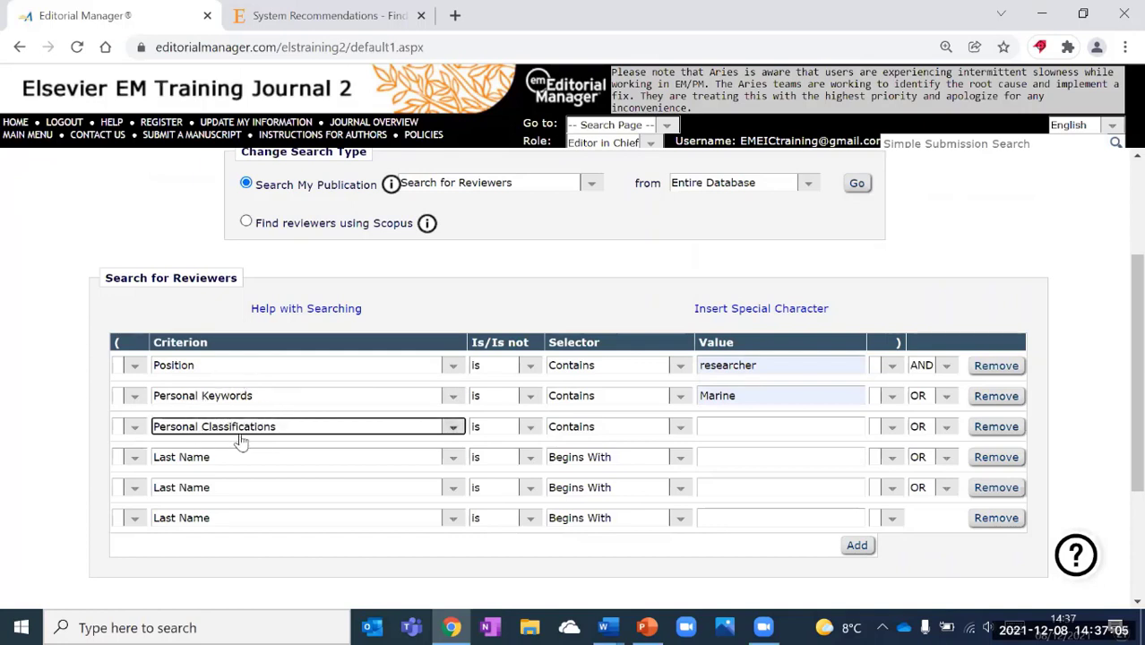
{"action": "left_click", "coordinate": [718, 427]}
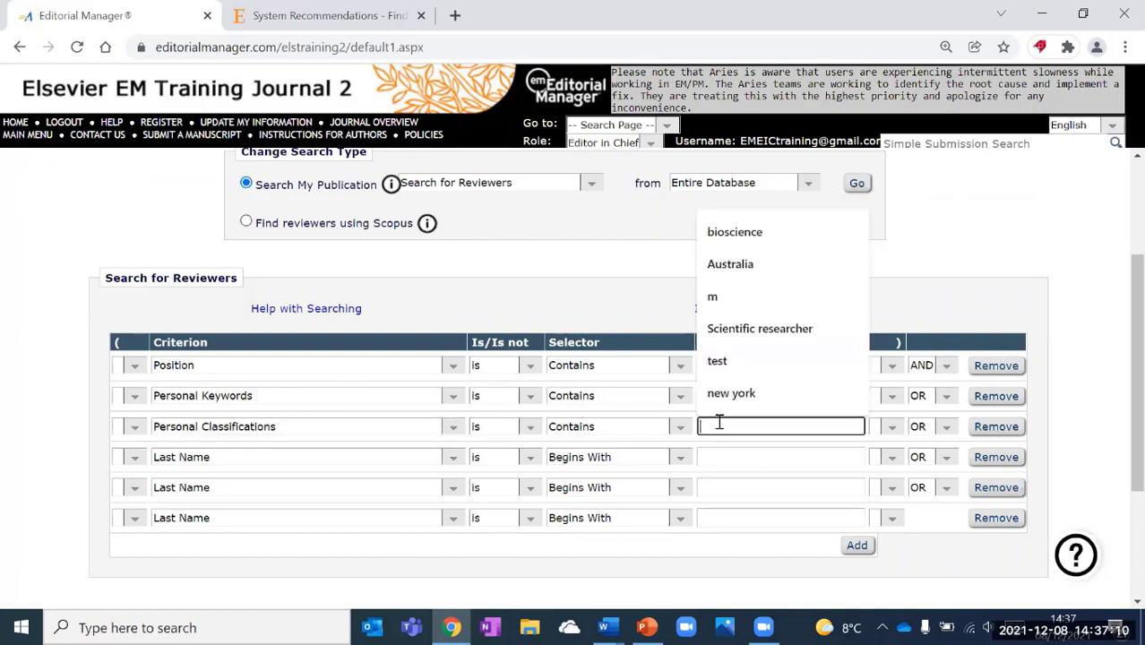
{"action": "left_click", "coordinate": [722, 235]}
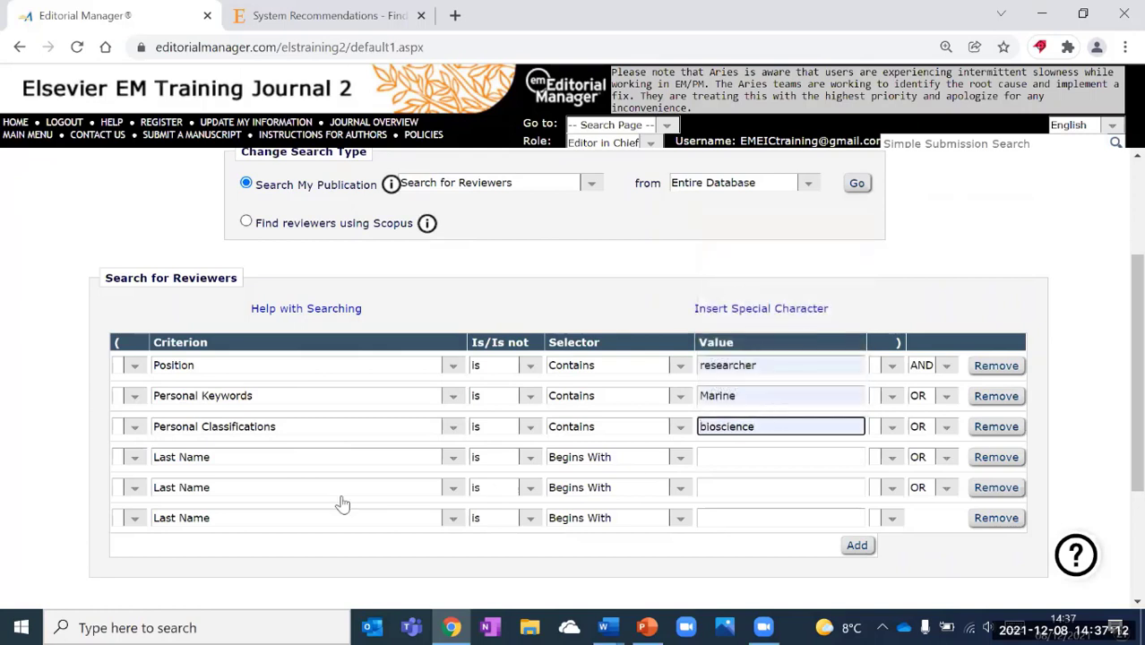
Bracket the Personal Keywords and Personal Classifications rows together with '(' and ')'.
{"action": "left_click", "coordinate": [136, 397]}
{"action": "left_click", "coordinate": [135, 422]}
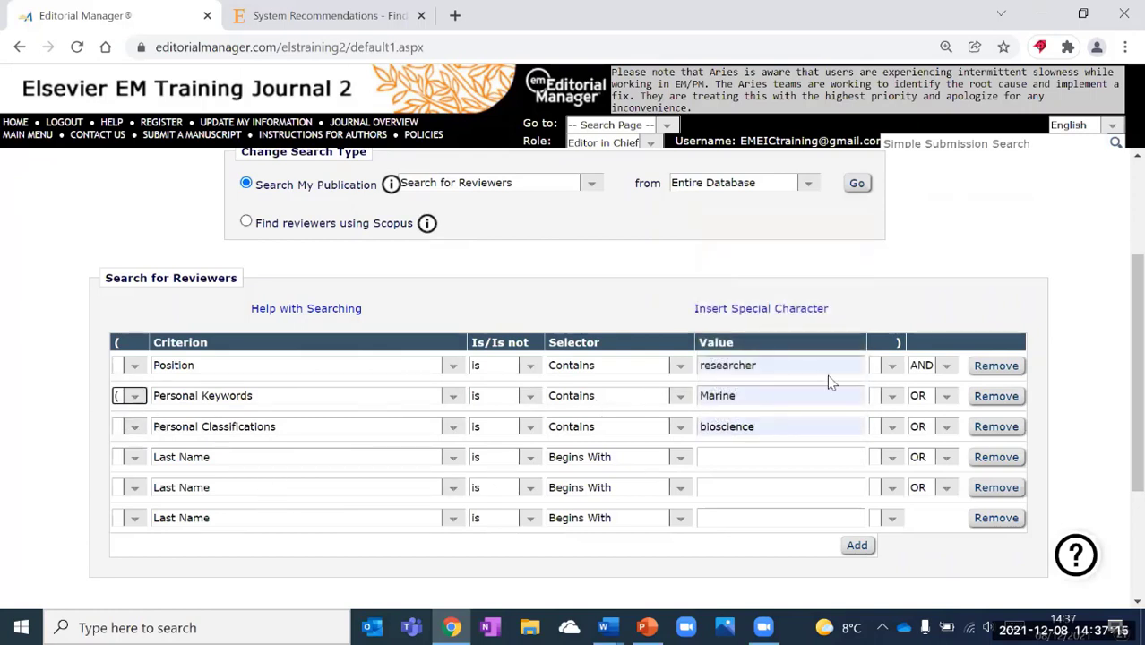
{"action": "left_click", "coordinate": [890, 426]}
{"action": "left_click", "coordinate": [881, 452]}
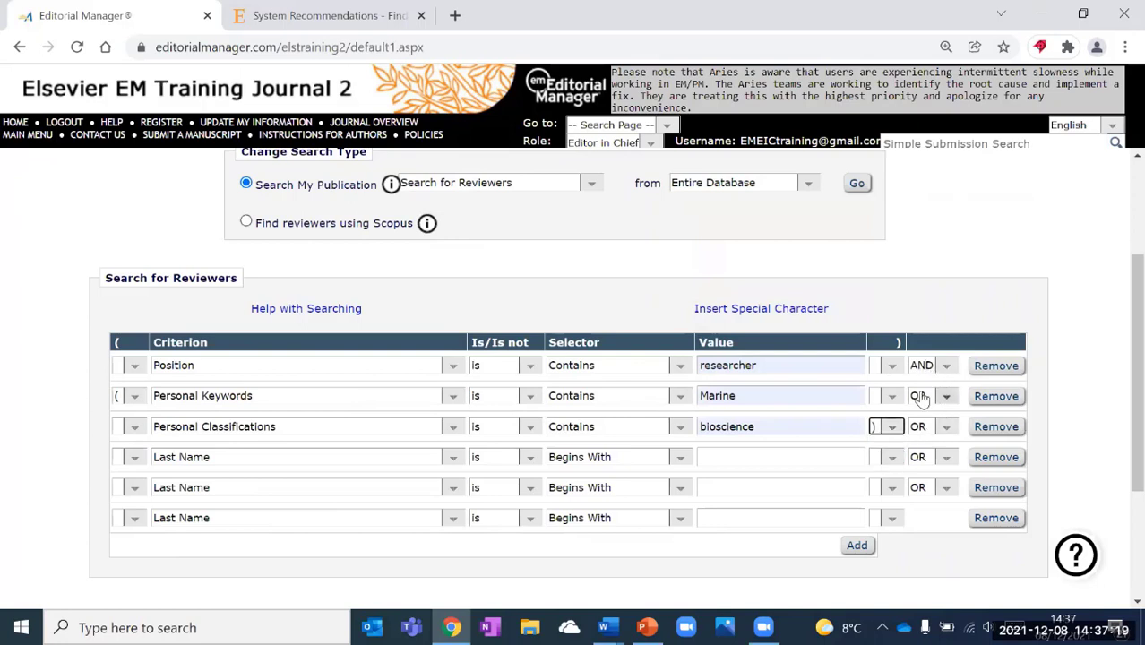
{"action": "left_click", "coordinate": [359, 460]}
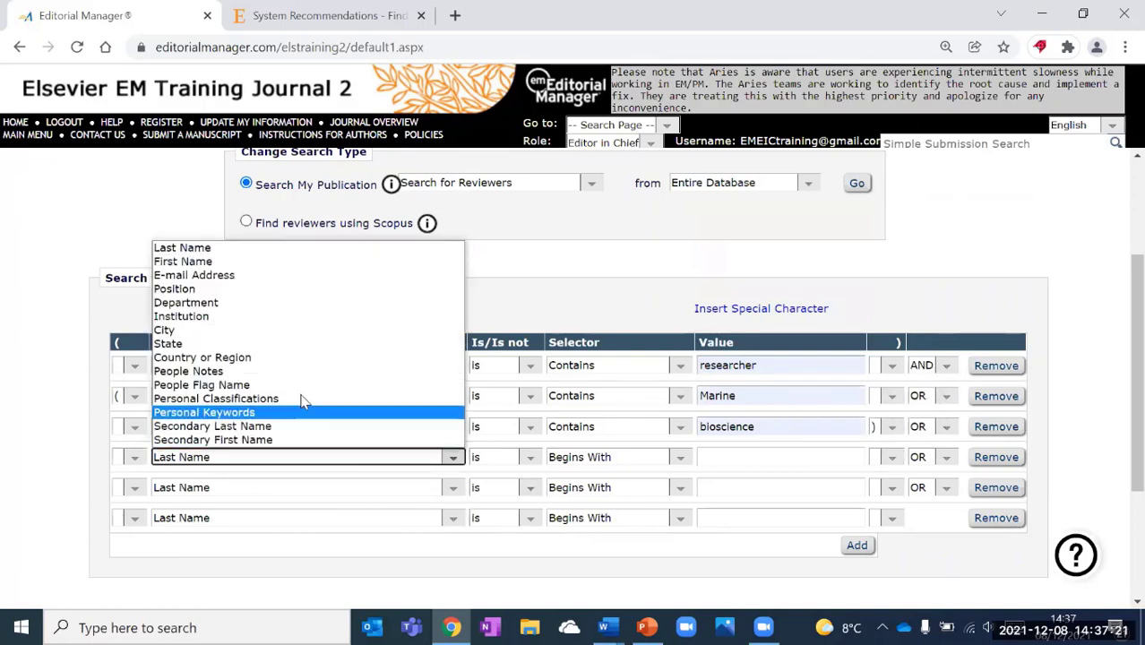
Add two Institution criteria containing 'barbados' and 'florida'.
{"action": "left_click", "coordinate": [252, 320]}
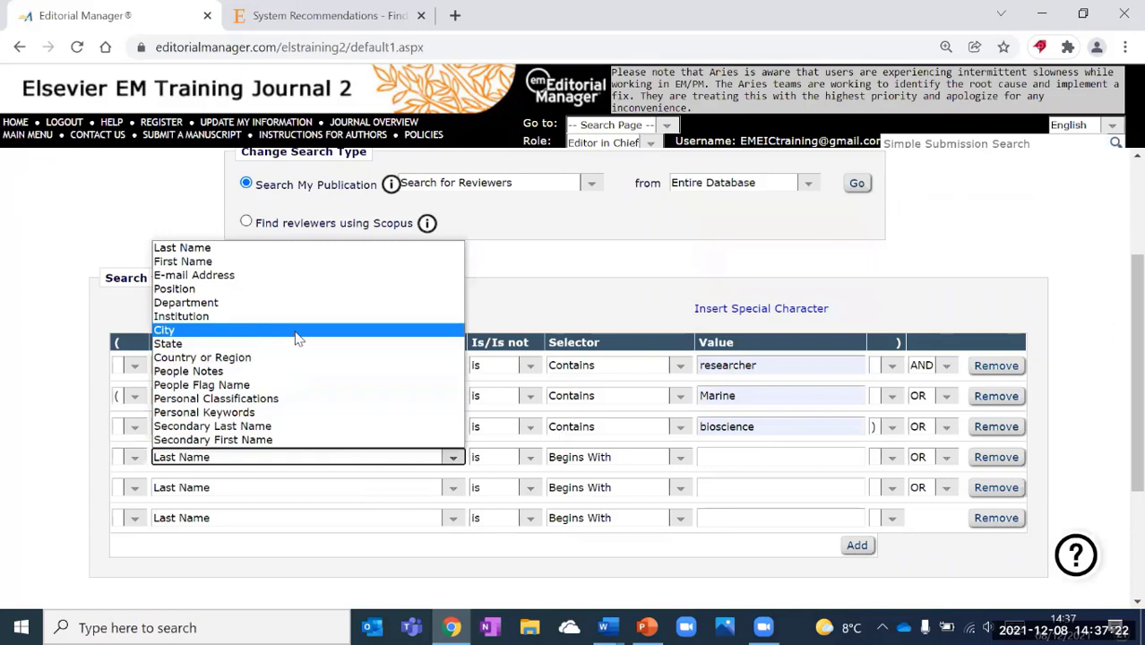
{"action": "left_click", "coordinate": [737, 455]}
{"action": "left_click", "coordinate": [730, 294]}
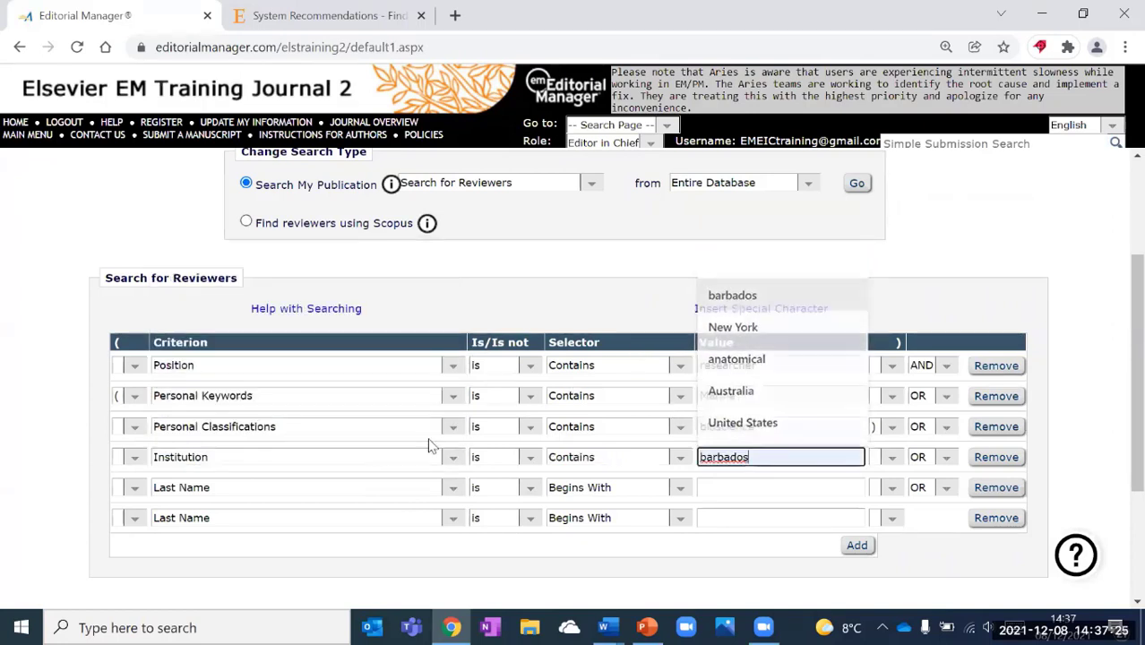
{"action": "left_click", "coordinate": [339, 499]}
{"action": "left_click", "coordinate": [262, 348]}
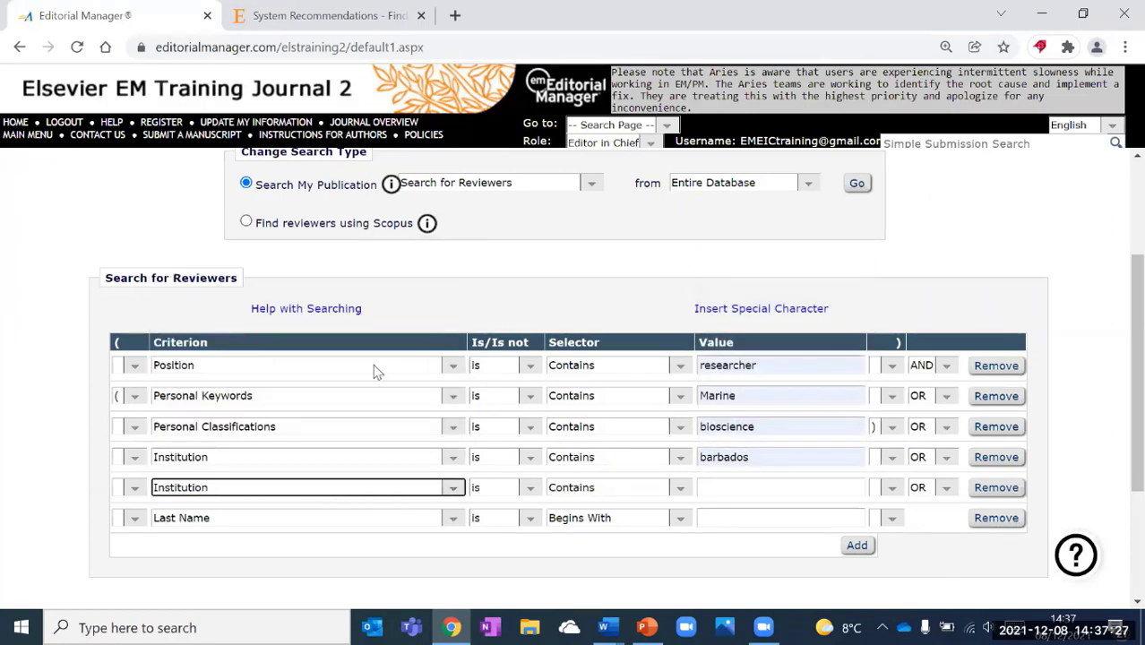
{"action": "left_click", "coordinate": [806, 484]}
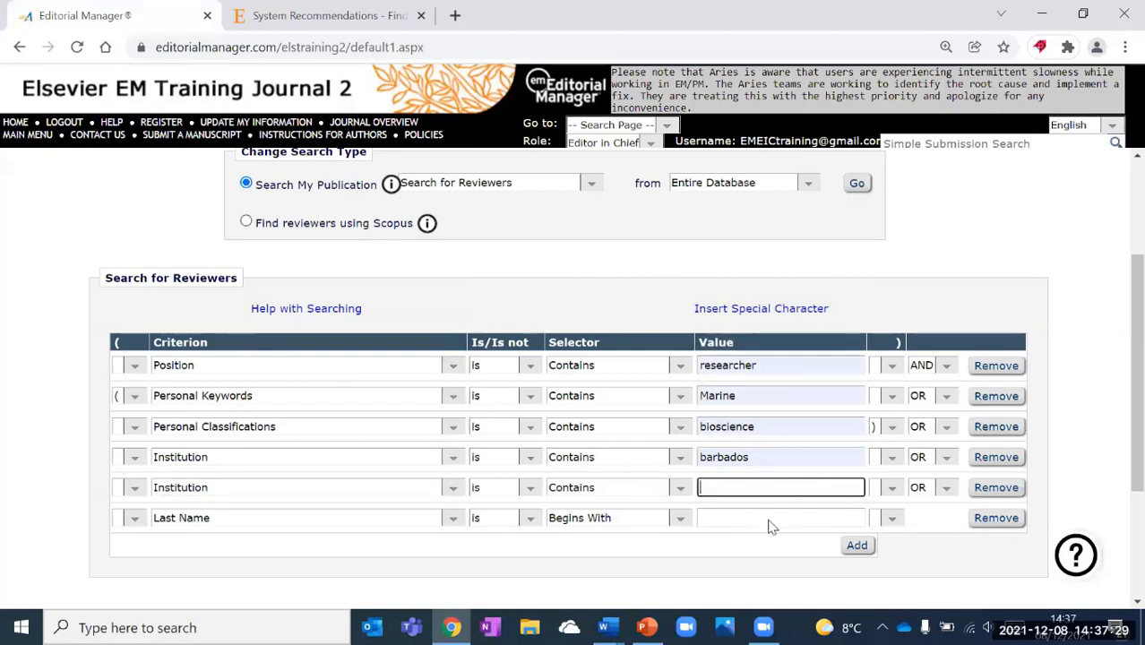
{"action": "type", "text": "florida"}
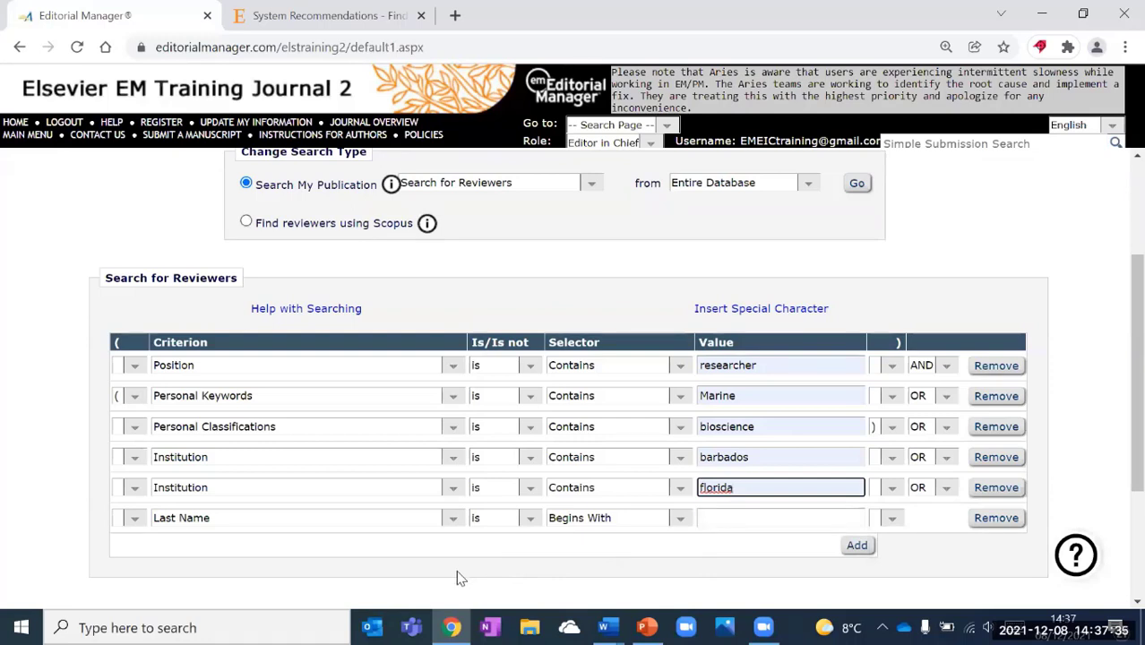
Make the last criterion People Flag Name equal to Editorial Board Member.
{"action": "left_click", "coordinate": [453, 521]}
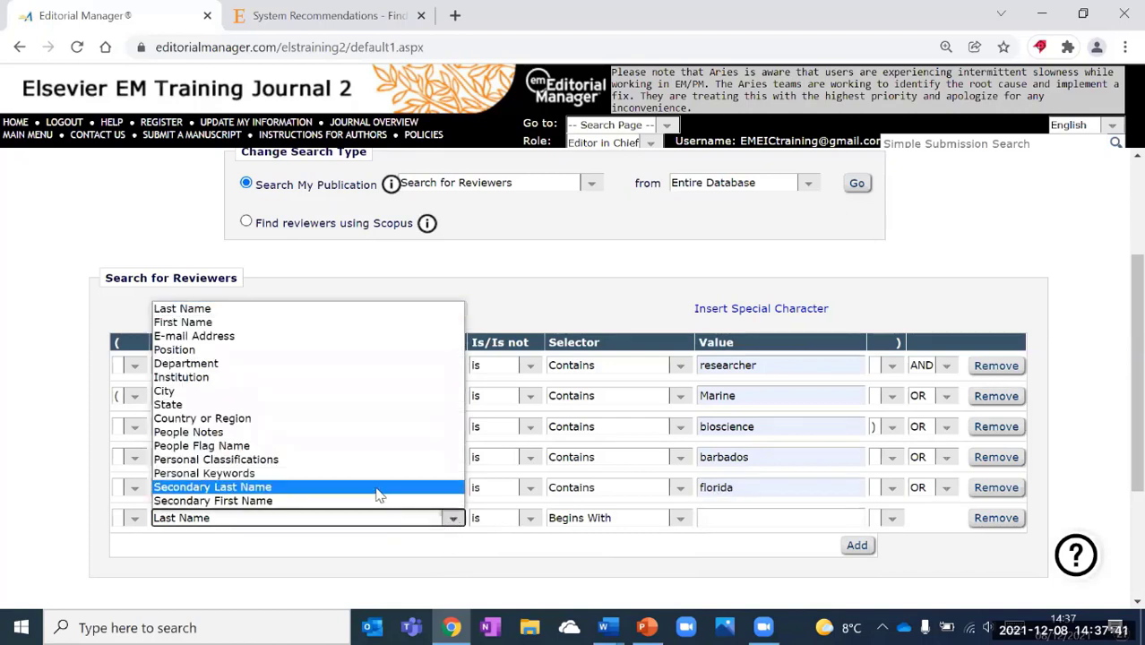
{"action": "left_click", "coordinate": [333, 446]}
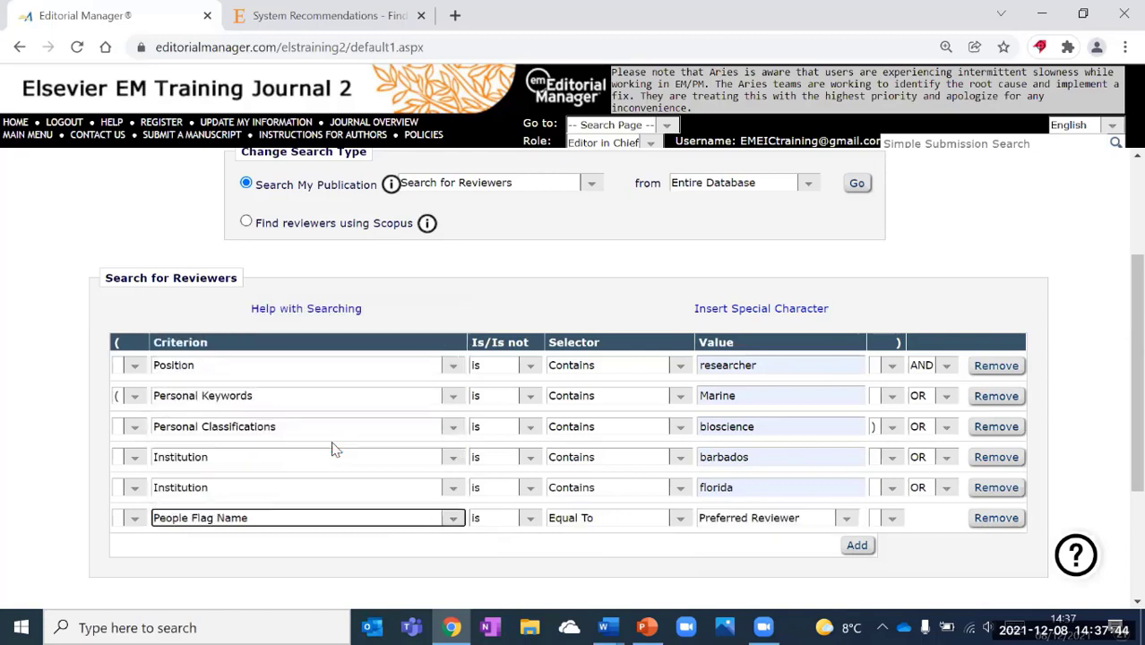
{"action": "left_click", "coordinate": [842, 519]}
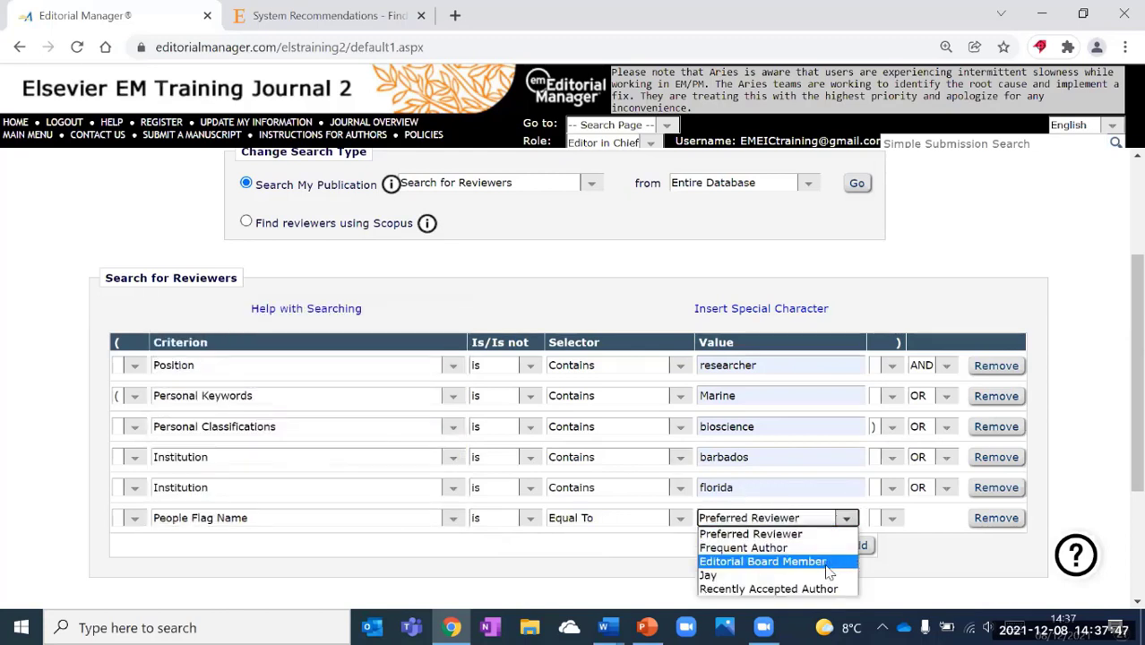
{"action": "left_click", "coordinate": [828, 563]}
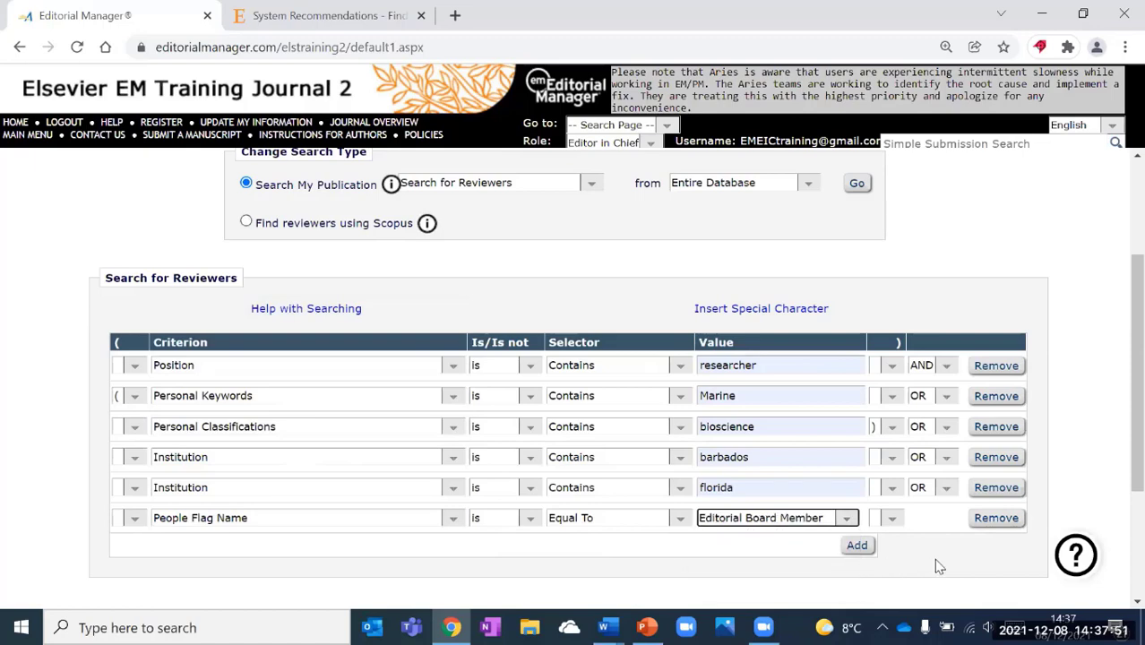
{"action": "scroll", "coordinate": [933, 558], "scroll_direction": "down", "scroll_amount": 1}
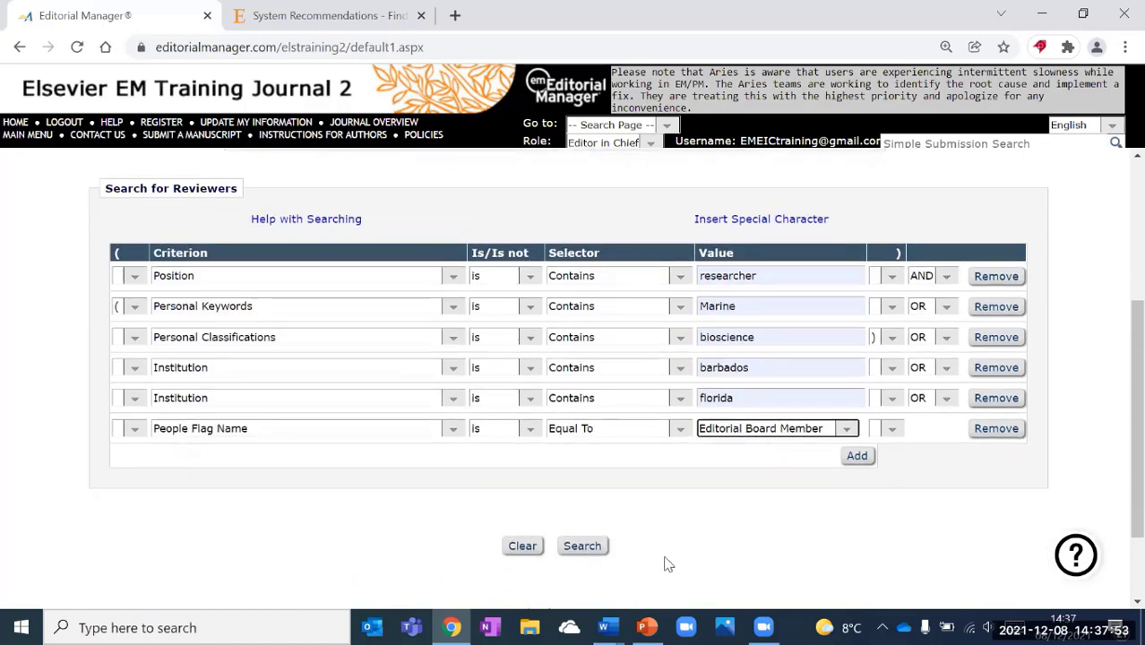
Run the search and review the first of 7 candidates' in-progress reviews and last completed date.
{"action": "left_click", "coordinate": [594, 546]}
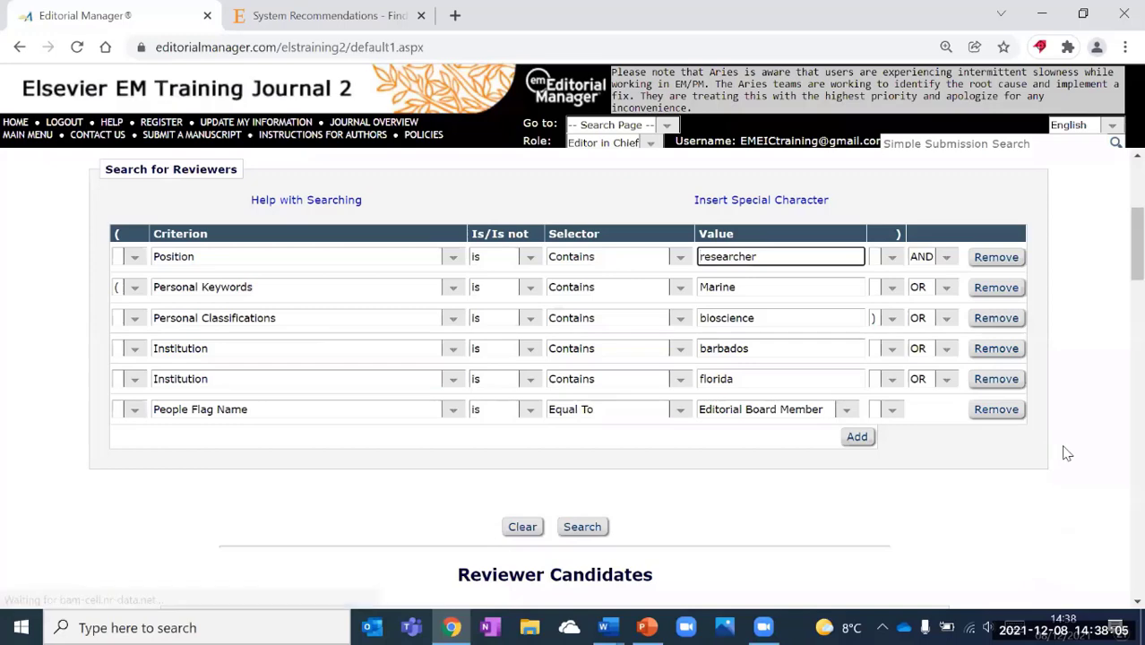
{"action": "scroll", "coordinate": [1067, 455], "scroll_direction": "down", "scroll_amount": 3}
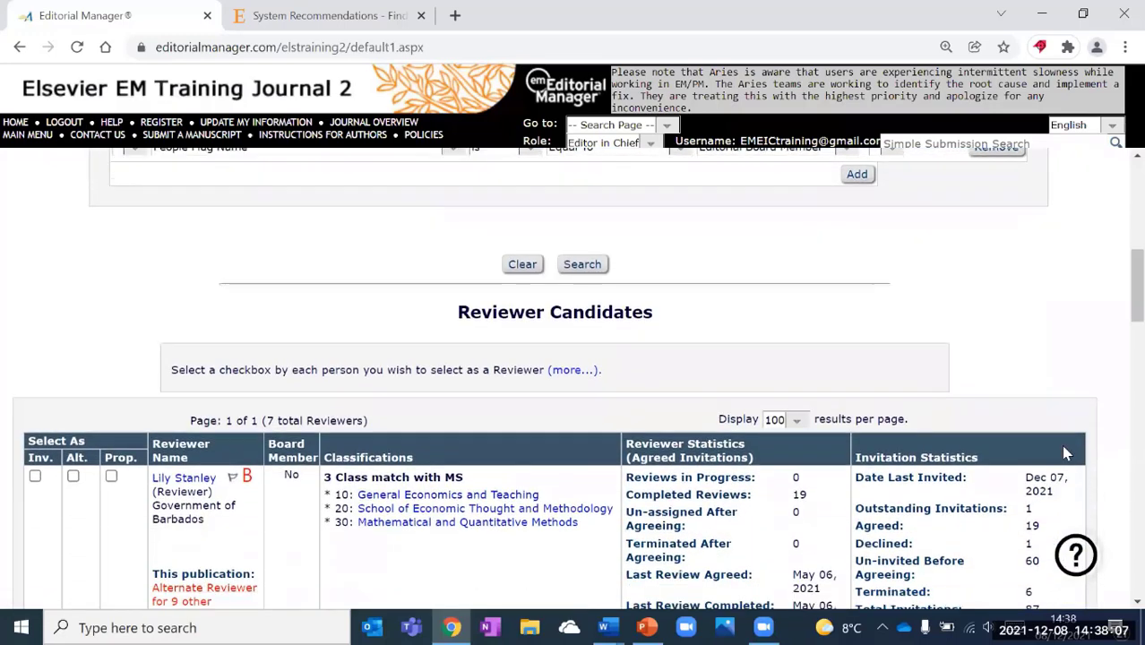
{"action": "scroll", "coordinate": [1067, 454], "scroll_direction": "down", "scroll_amount": 2}
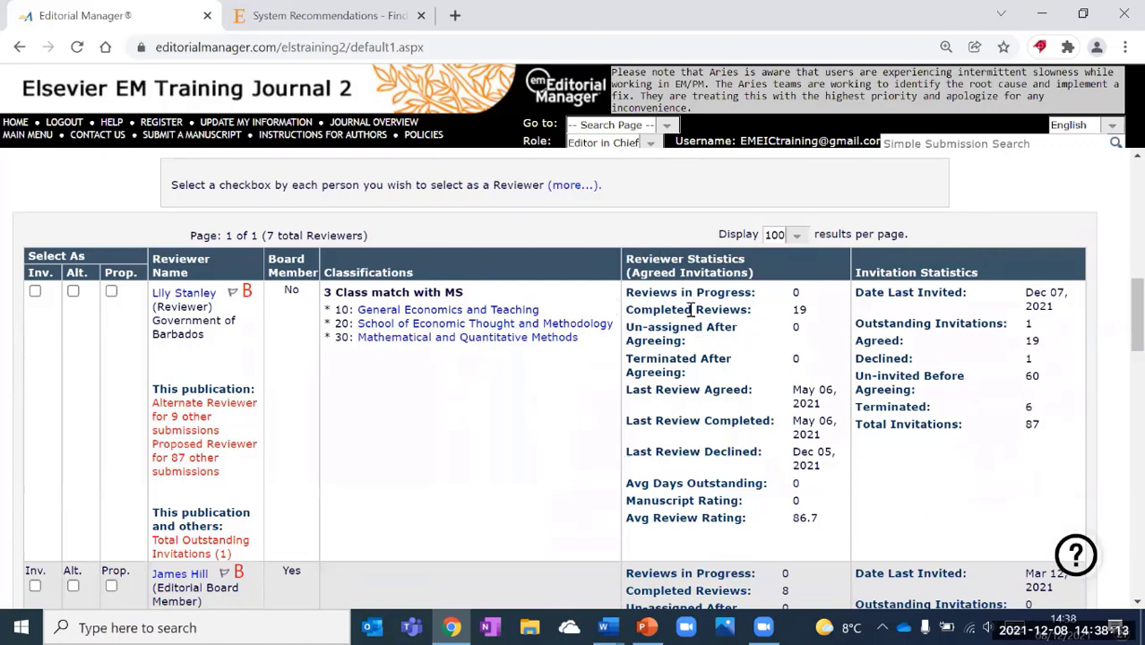
{"action": "left_click_drag", "start_coordinate": [627, 292], "coordinate": [800, 295]}
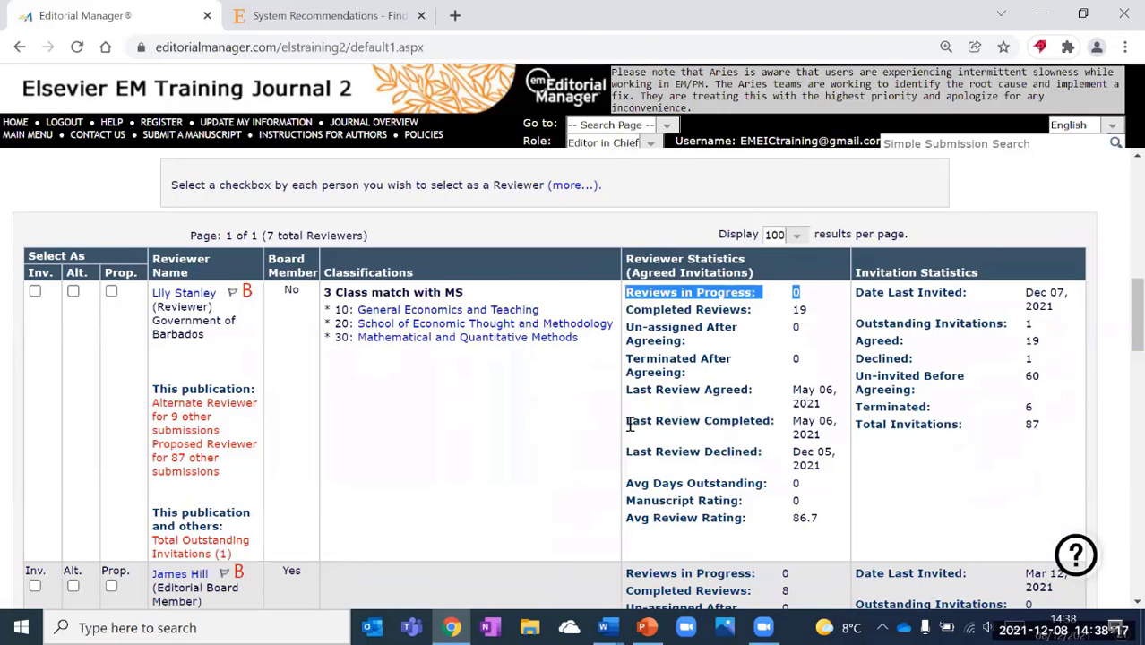
{"action": "left_click_drag", "start_coordinate": [630, 425], "coordinate": [818, 430]}
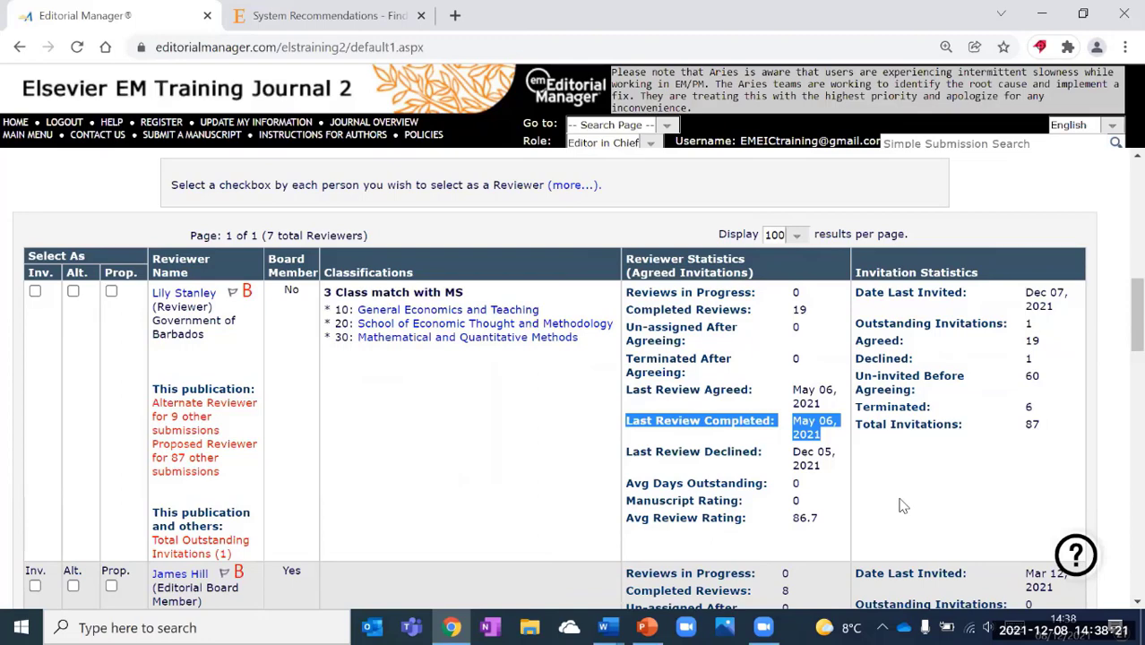
{"action": "left_click", "coordinate": [515, 411]}
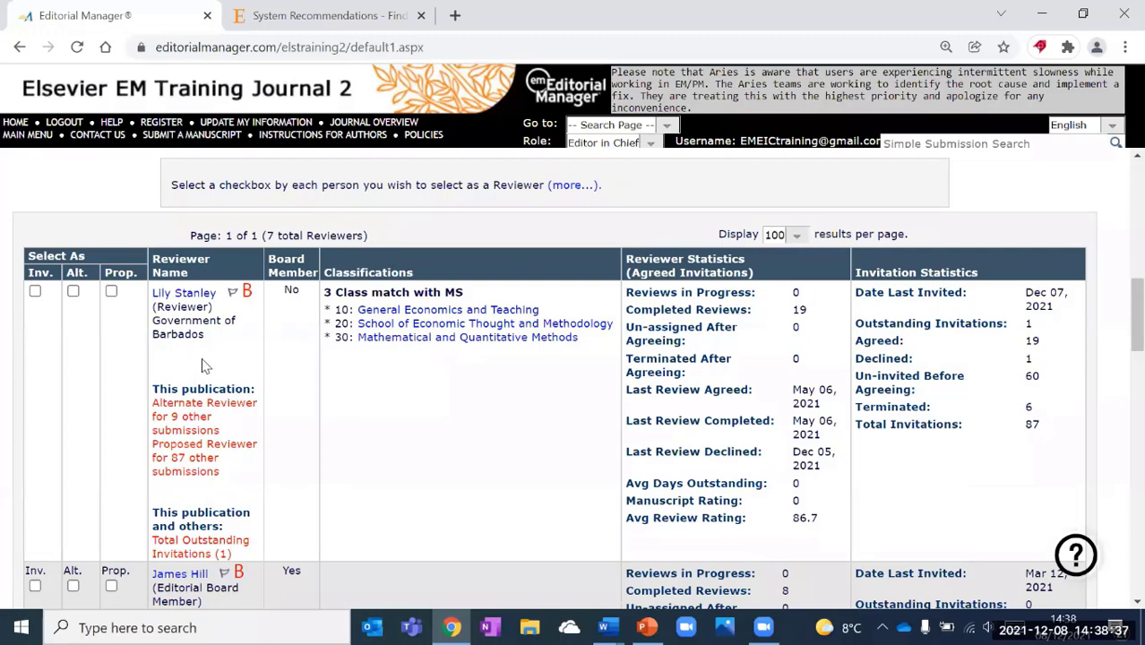
Open the first candidate's People Information, widen it, and scroll down to Authored Submissions.
{"action": "left_click", "coordinate": [194, 295]}
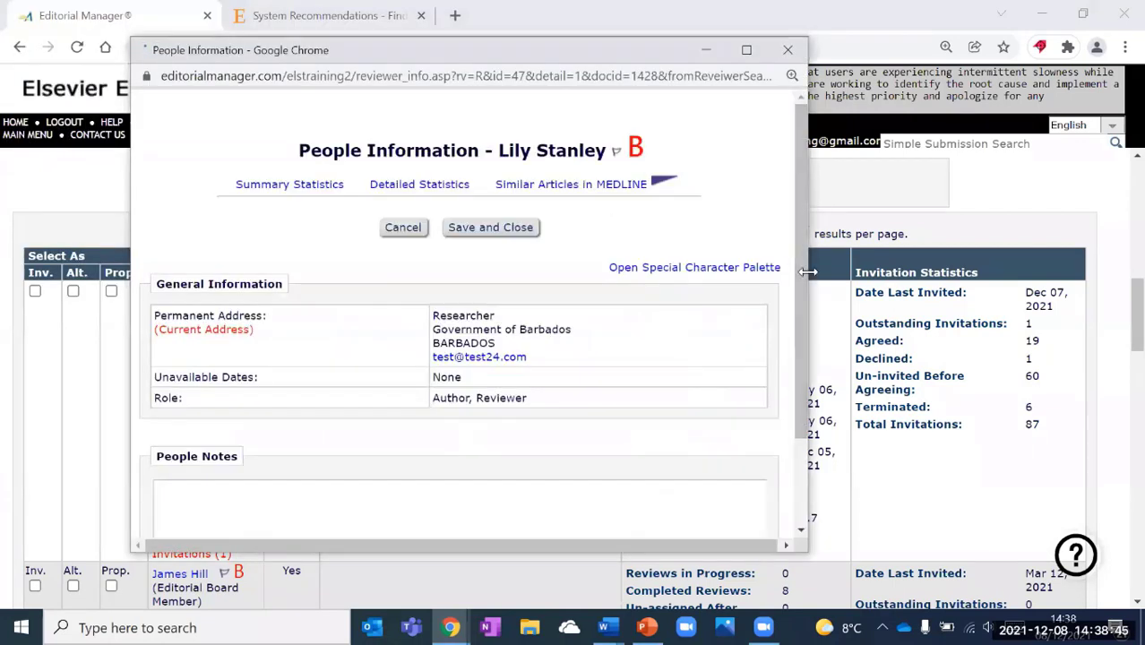
{"action": "left_click_drag", "start_coordinate": [808, 272], "coordinate": [1029, 278]}
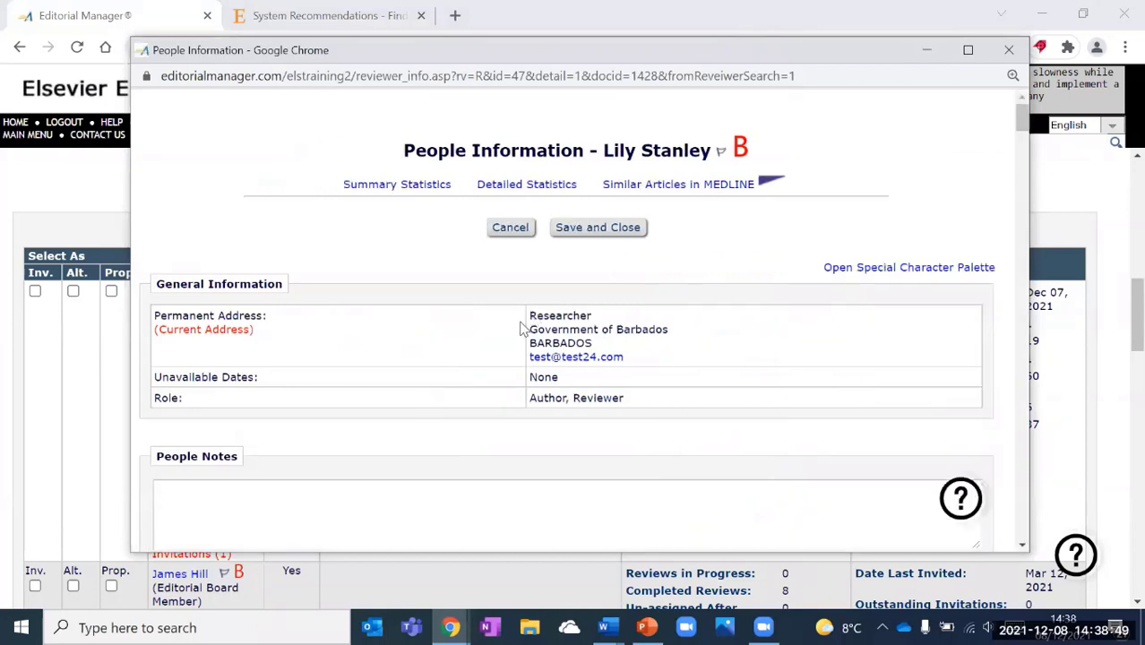
{"action": "scroll", "coordinate": [525, 336], "scroll_direction": "down", "scroll_amount": 1}
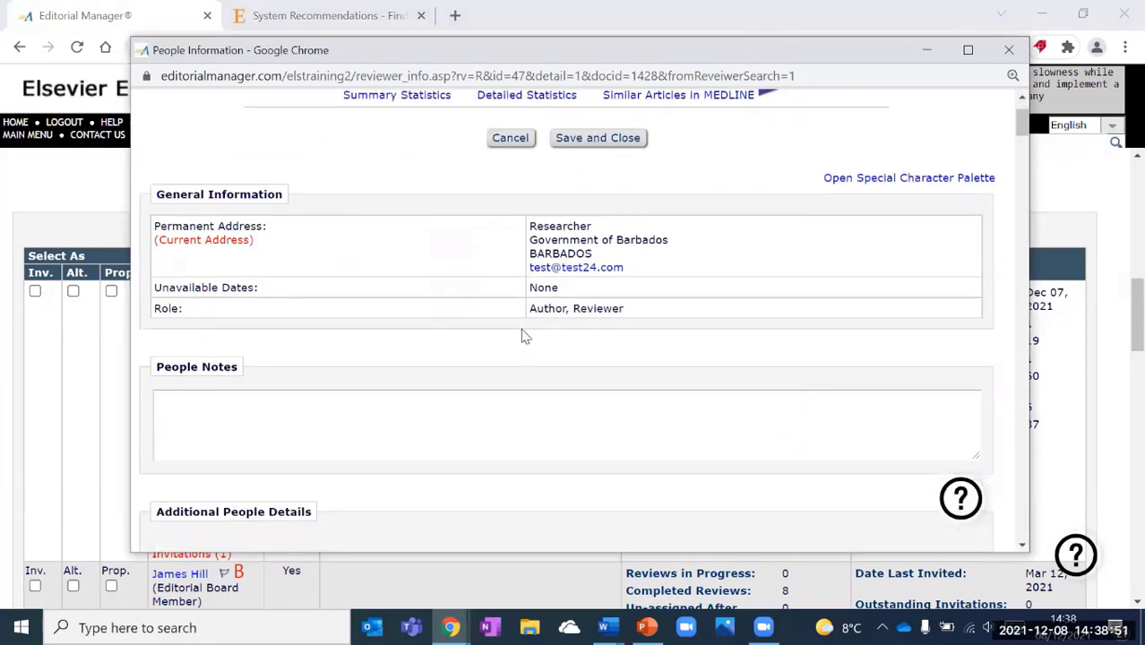
{"action": "scroll", "coordinate": [525, 337], "scroll_direction": "down", "scroll_amount": 4}
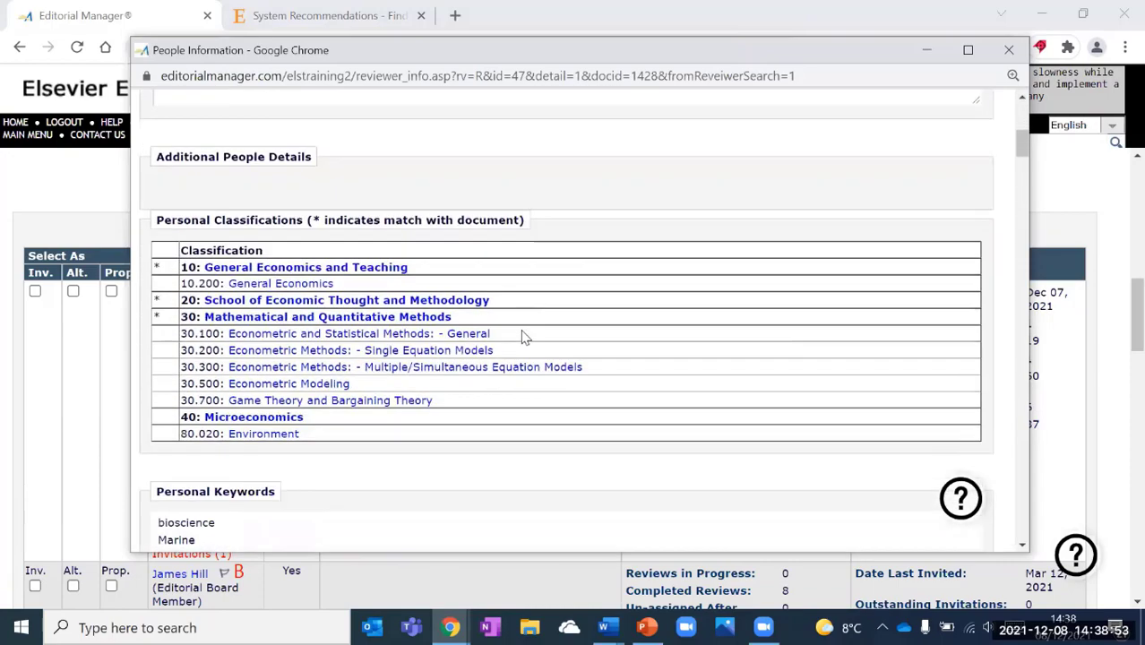
{"action": "scroll", "coordinate": [525, 336], "scroll_direction": "down", "scroll_amount": 4}
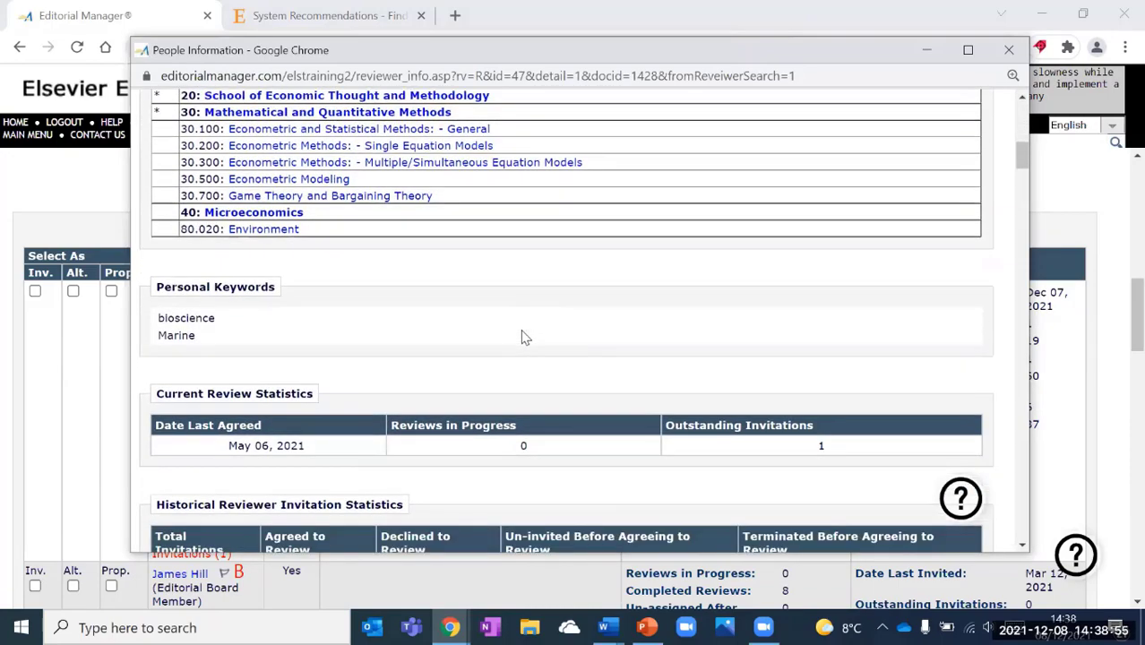
{"action": "scroll", "coordinate": [525, 336], "scroll_direction": "down", "scroll_amount": 6}
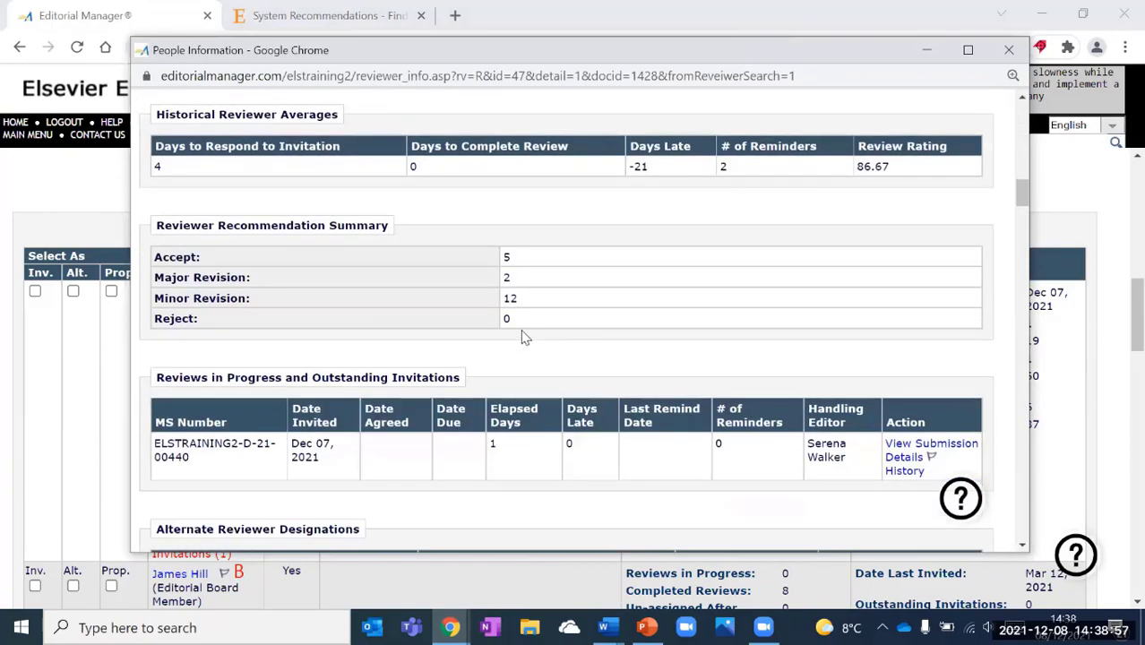
{"action": "scroll", "coordinate": [525, 337], "scroll_direction": "down", "scroll_amount": 2}
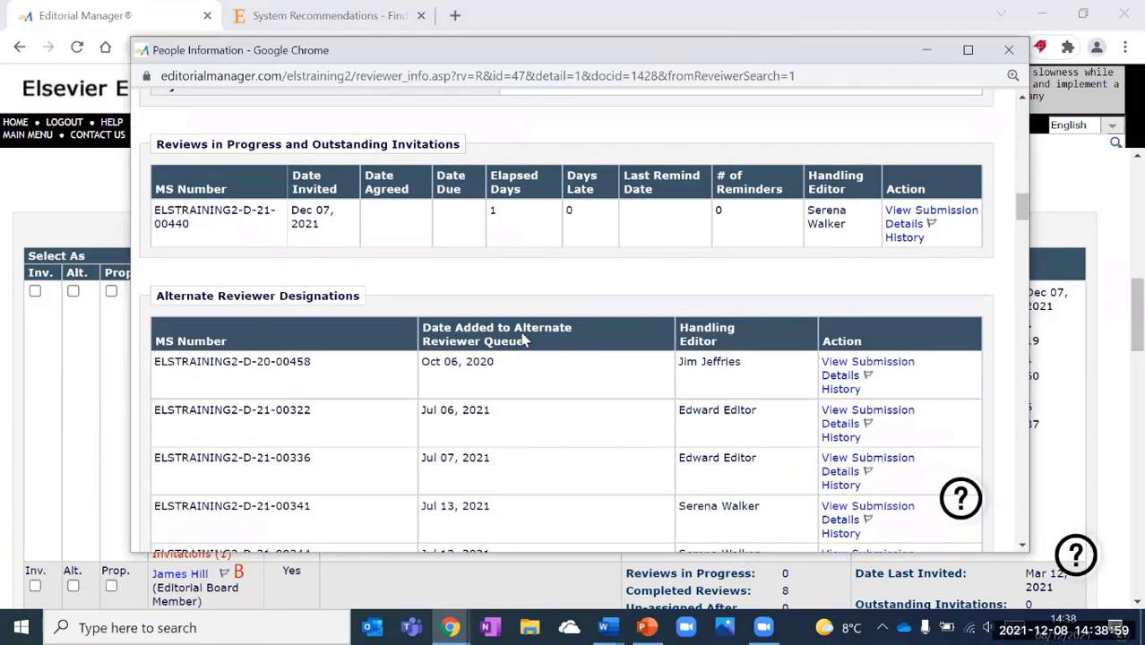
{"action": "scroll", "coordinate": [525, 341], "scroll_direction": "down", "scroll_amount": 6}
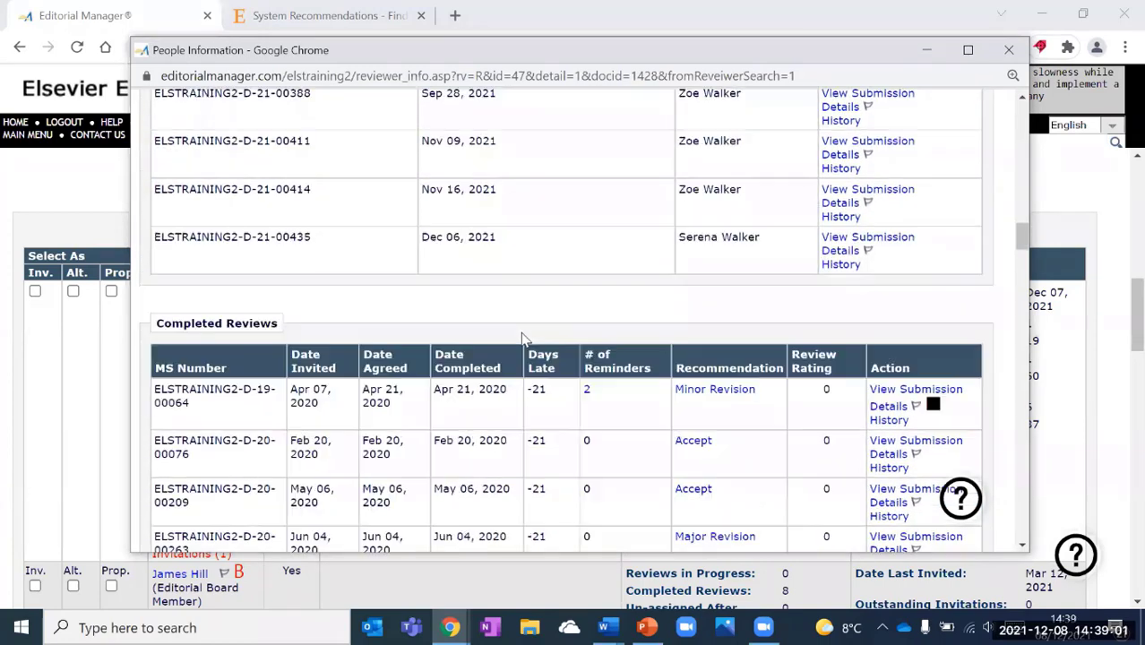
{"action": "scroll", "coordinate": [948, 305], "scroll_direction": "down", "scroll_amount": 2}
{"action": "scroll", "coordinate": [1024, 408], "scroll_direction": "down", "scroll_amount": 3}
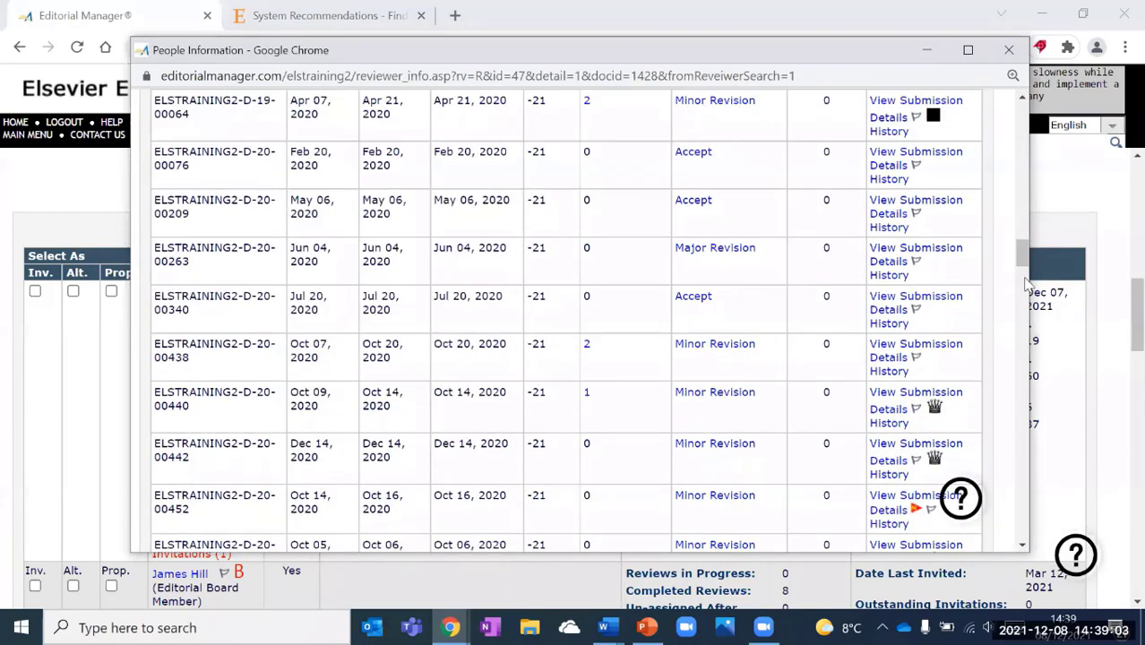
{"action": "scroll", "coordinate": [1024, 408], "scroll_direction": "down", "scroll_amount": 12}
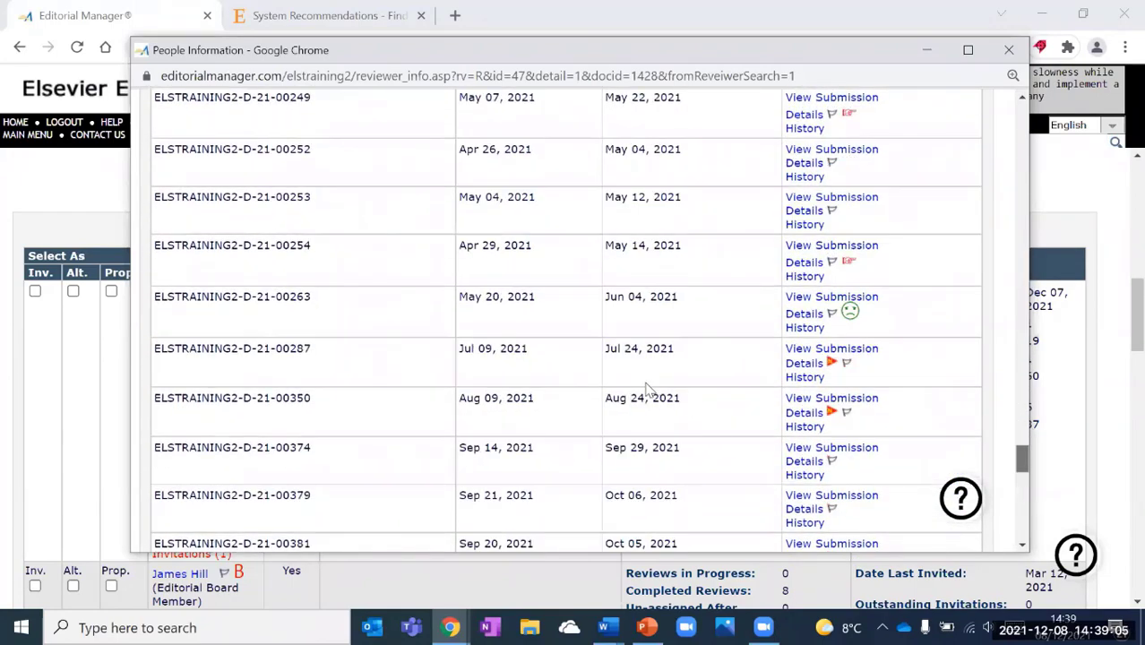
{"action": "scroll", "coordinate": [1025, 513], "scroll_direction": "down", "scroll_amount": 5}
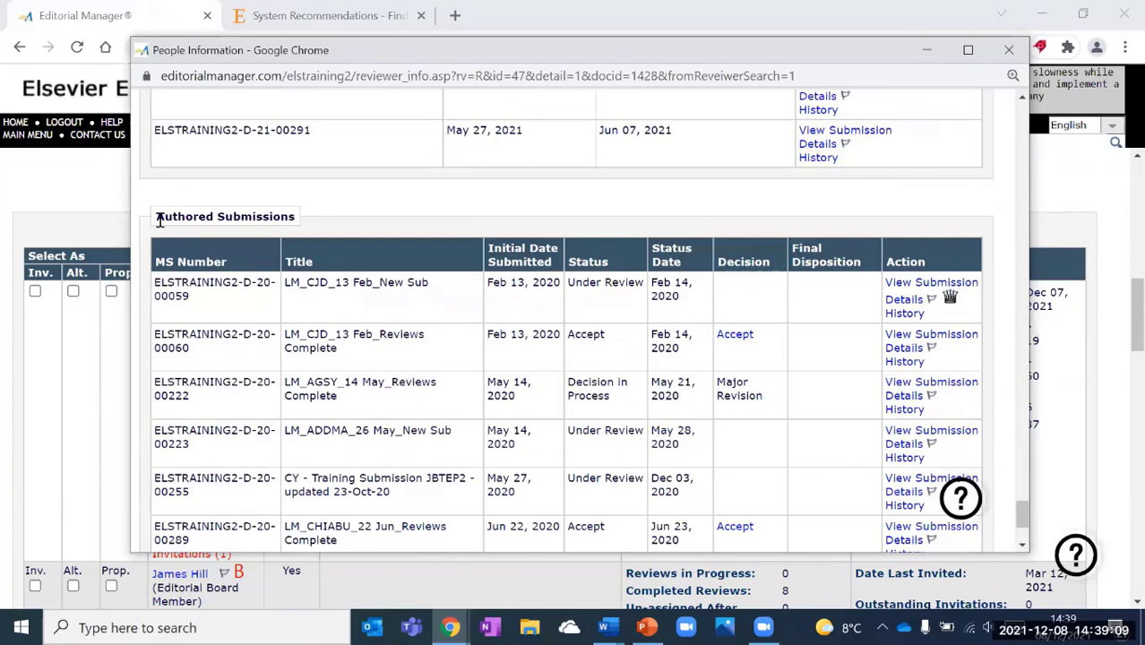
{"action": "left_click_drag", "start_coordinate": [158, 220], "coordinate": [298, 221]}
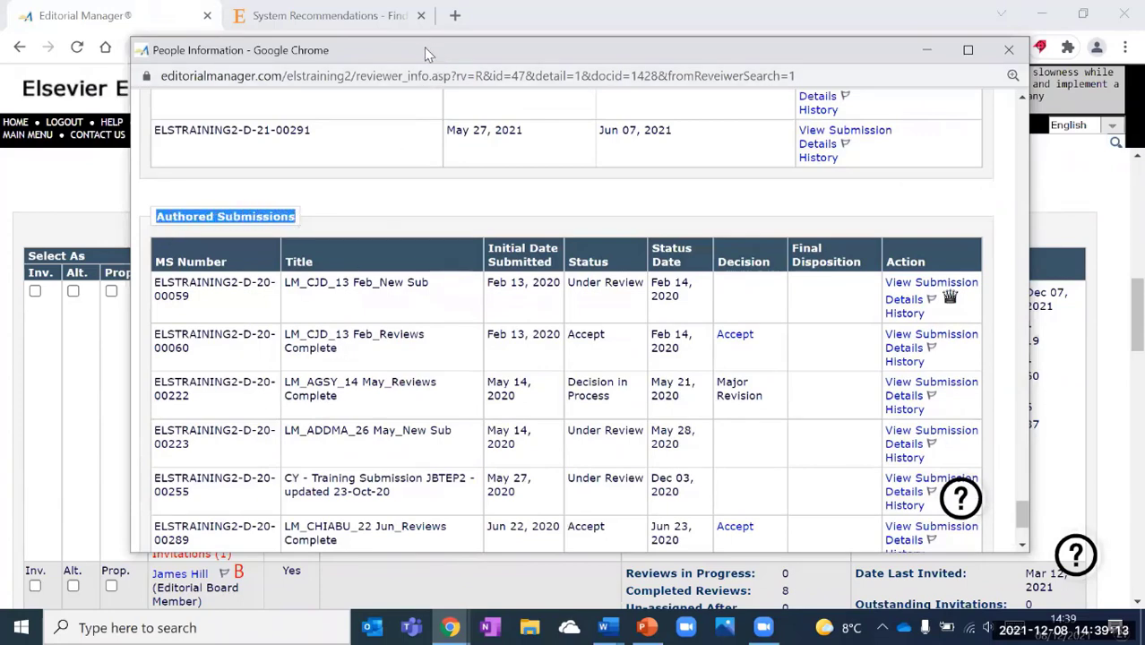
{"action": "left_click_drag", "start_coordinate": [887, 51], "coordinate": [866, 158]}
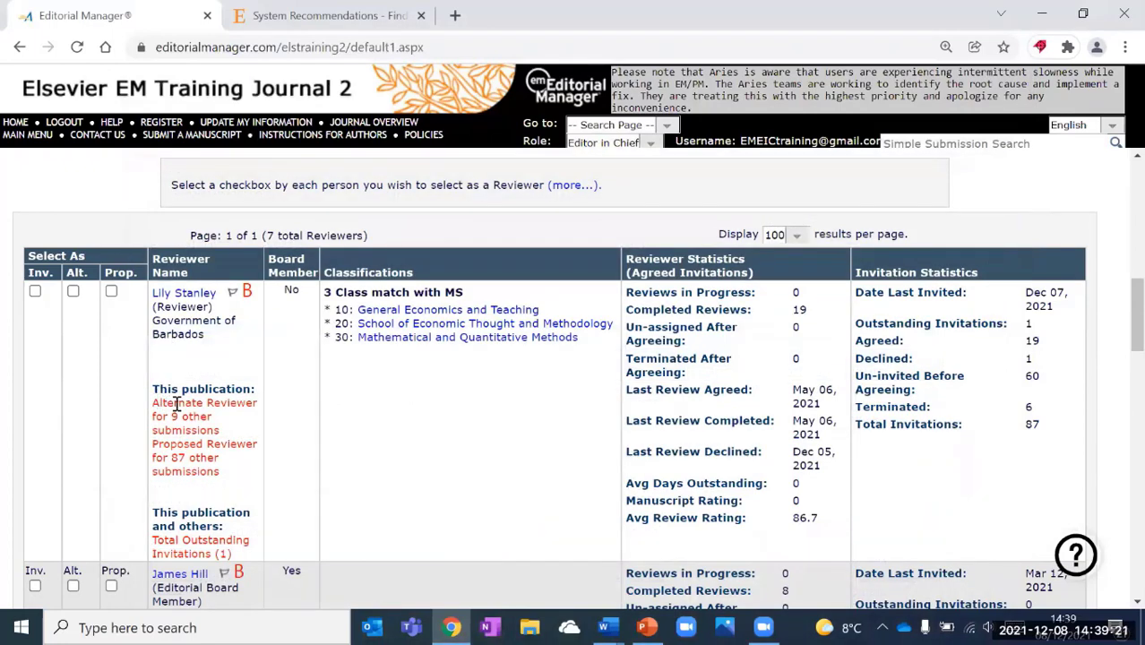
{"action": "left_click_drag", "start_coordinate": [160, 403], "coordinate": [232, 473]}
{"action": "left_click", "coordinate": [234, 477]}
{"action": "left_click_drag", "start_coordinate": [155, 308], "coordinate": [213, 308]}
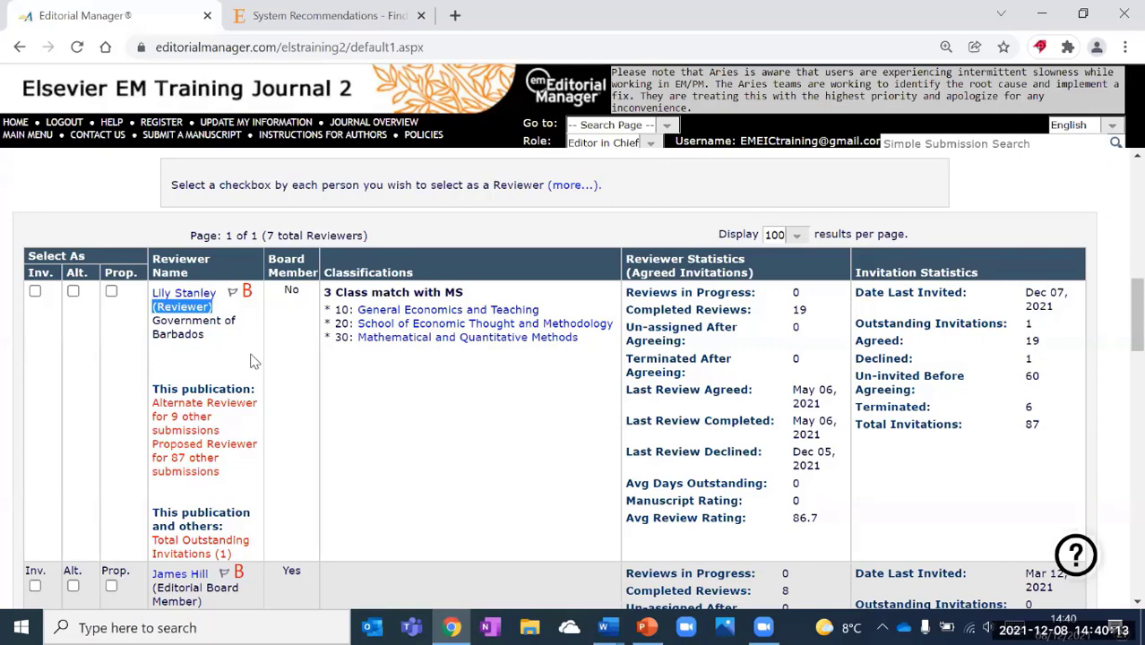
{"action": "scroll", "coordinate": [254, 360], "scroll_direction": "down", "scroll_amount": 2}
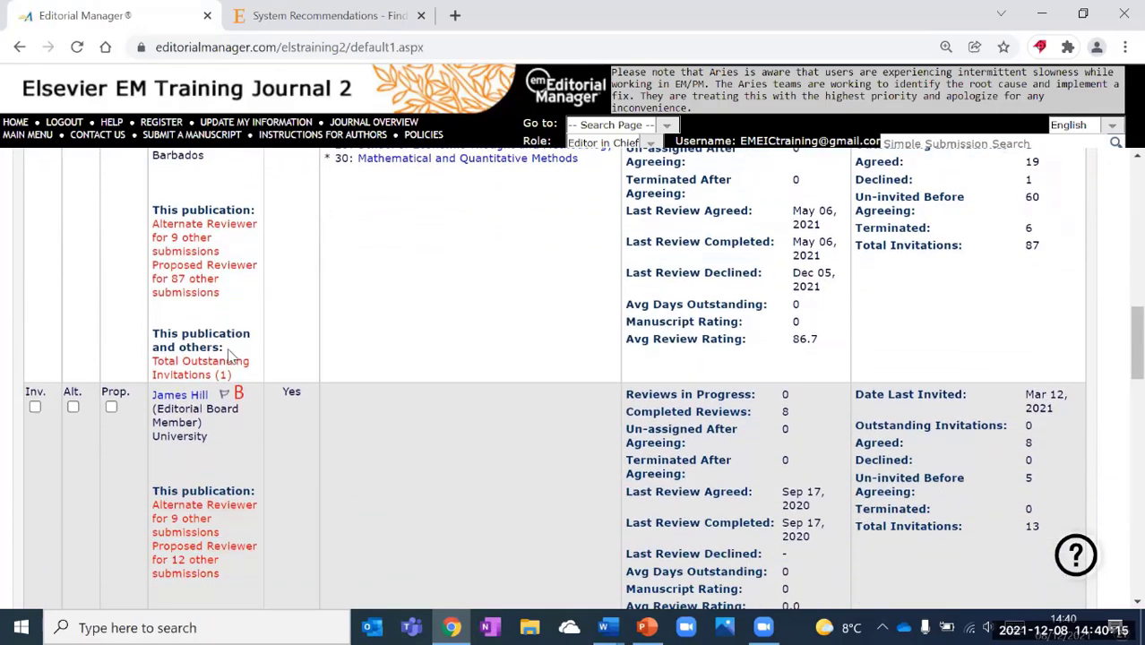
{"action": "scroll", "coordinate": [210, 336], "scroll_direction": "down", "scroll_amount": 1}
{"action": "left_click_drag", "start_coordinate": [152, 320], "coordinate": [212, 335]}
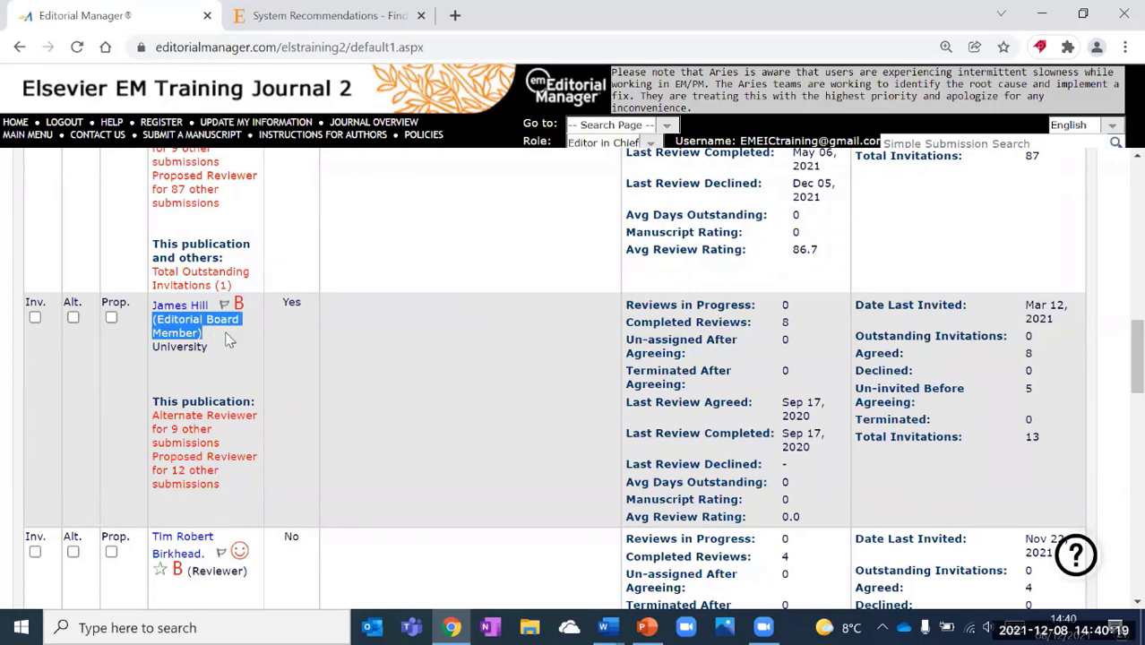
{"action": "mouse_move", "coordinate": [238, 304]}
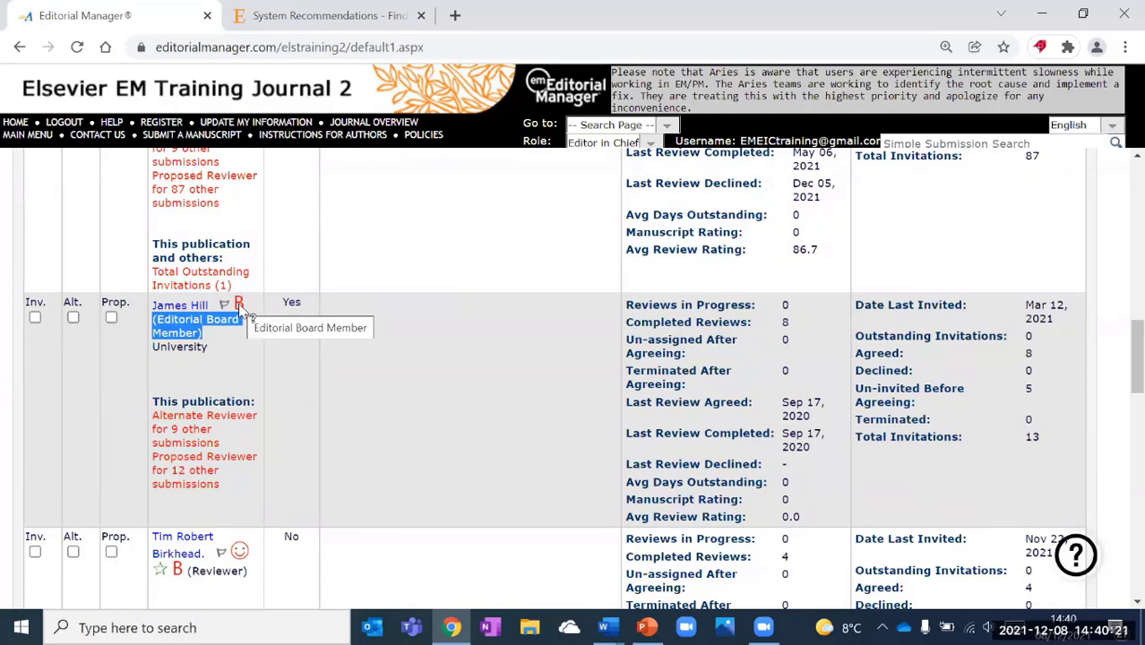
{"action": "scroll", "coordinate": [250, 358], "scroll_direction": "down", "scroll_amount": 2}
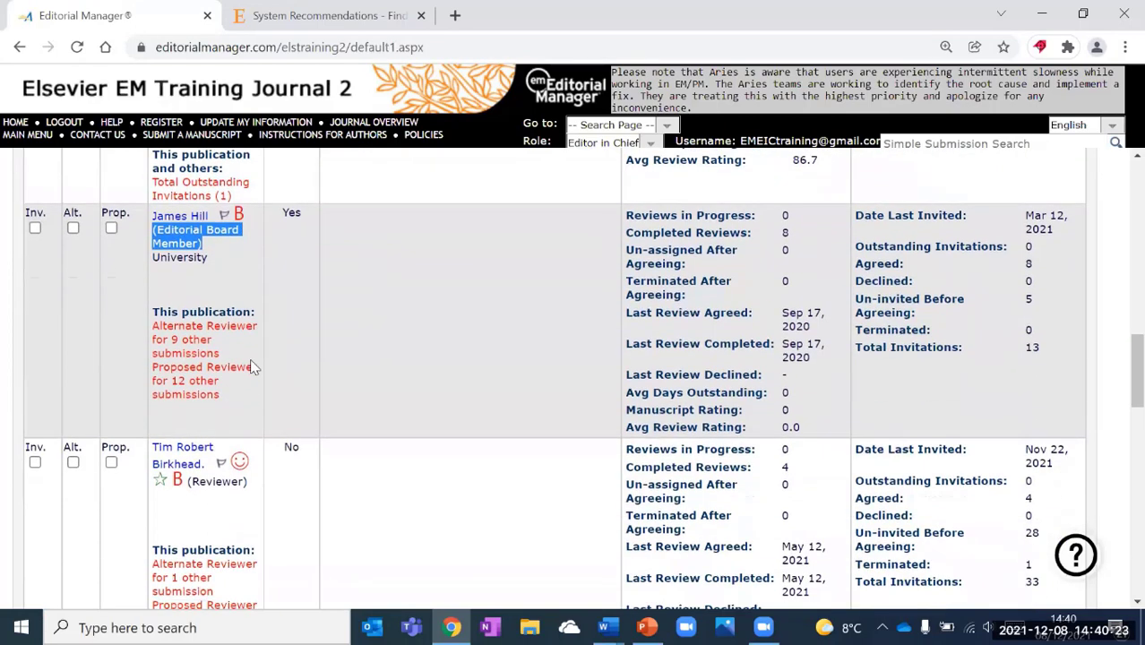
{"action": "mouse_move", "coordinate": [243, 375]}
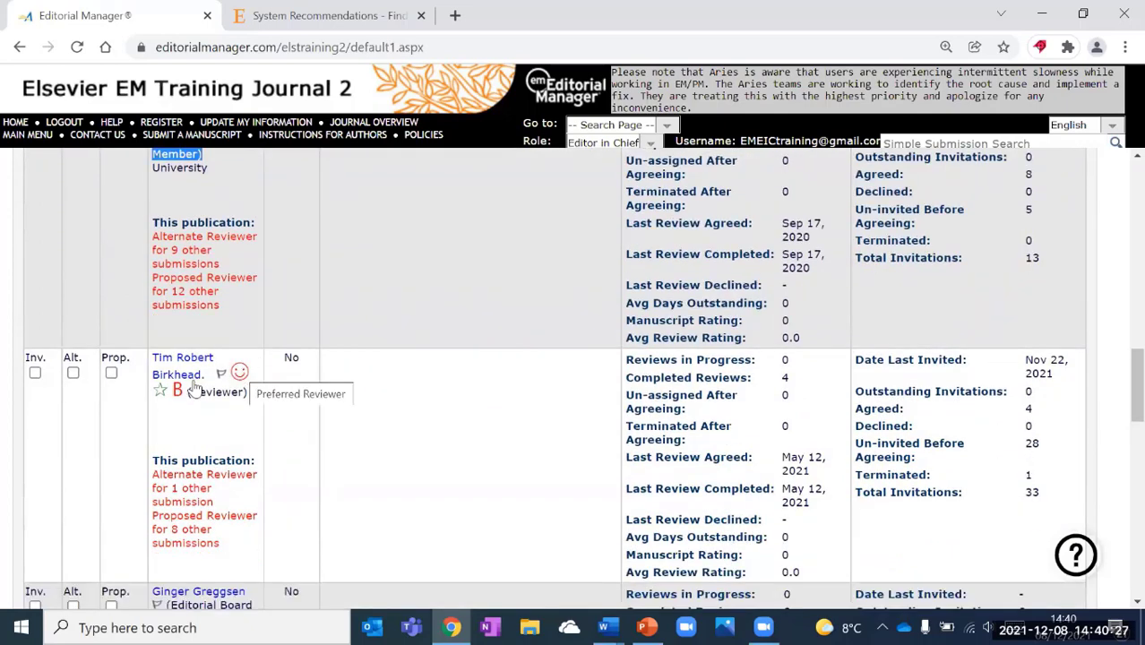
{"action": "mouse_move", "coordinate": [162, 395]}
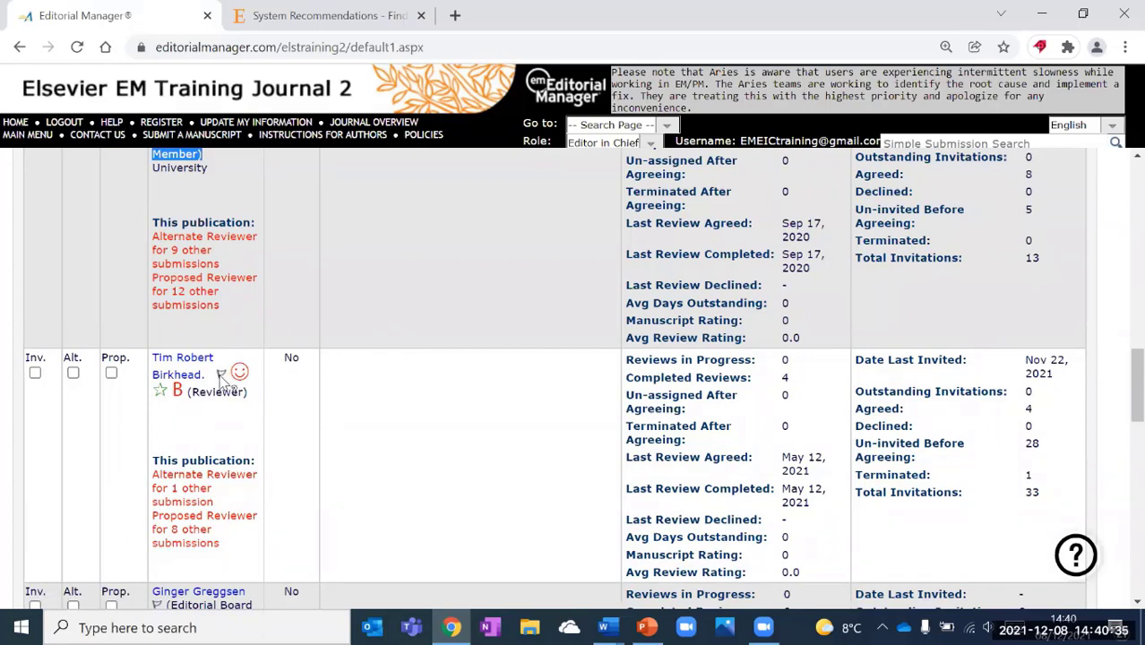
{"action": "scroll", "coordinate": [224, 385], "scroll_direction": "up", "scroll_amount": 3}
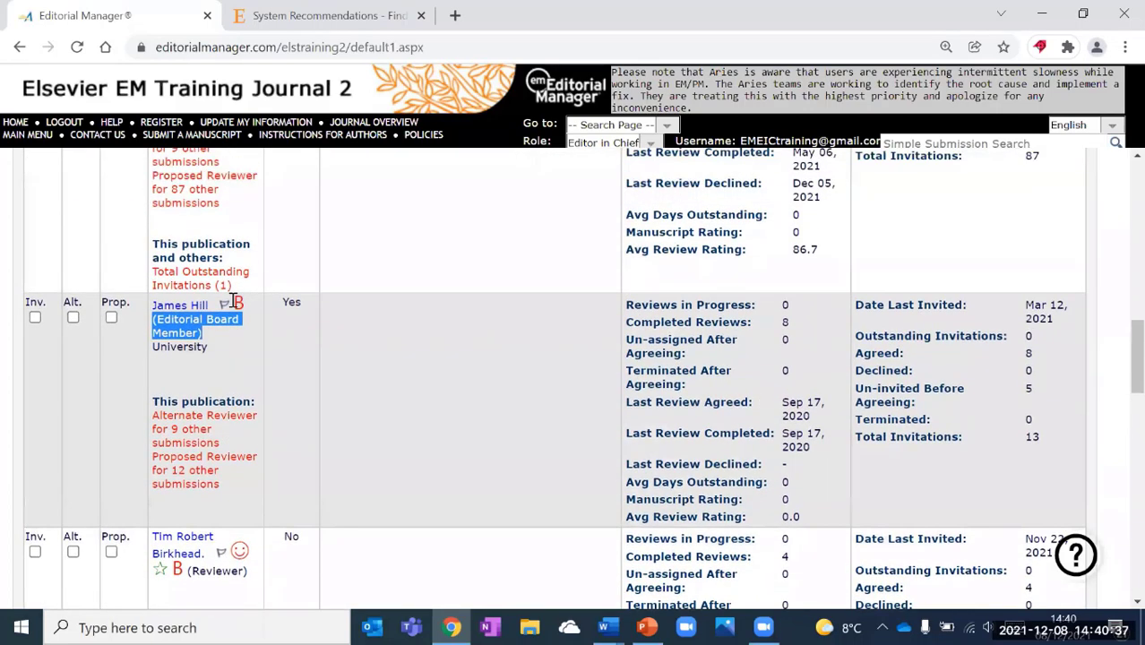
{"action": "left_click", "coordinate": [243, 371]}
{"action": "scroll", "coordinate": [242, 371], "scroll_direction": "up", "scroll_amount": 5}
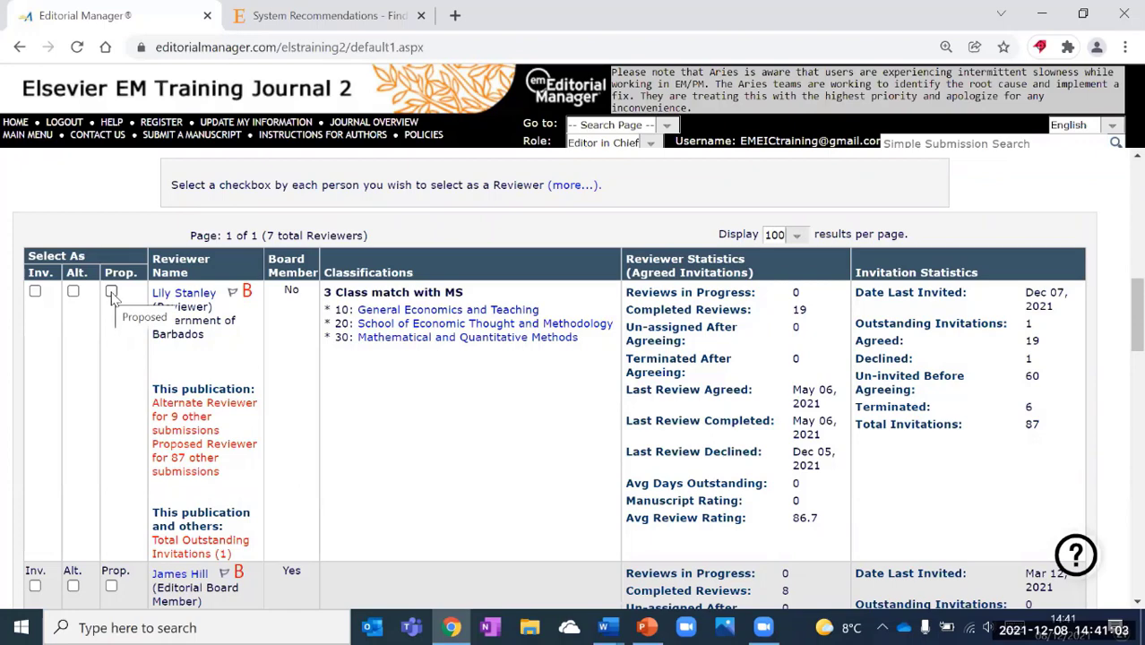
Tick Inv. for the first reviewer, Alt. for the board member, Prop. for the third.
{"action": "left_click", "coordinate": [35, 292]}
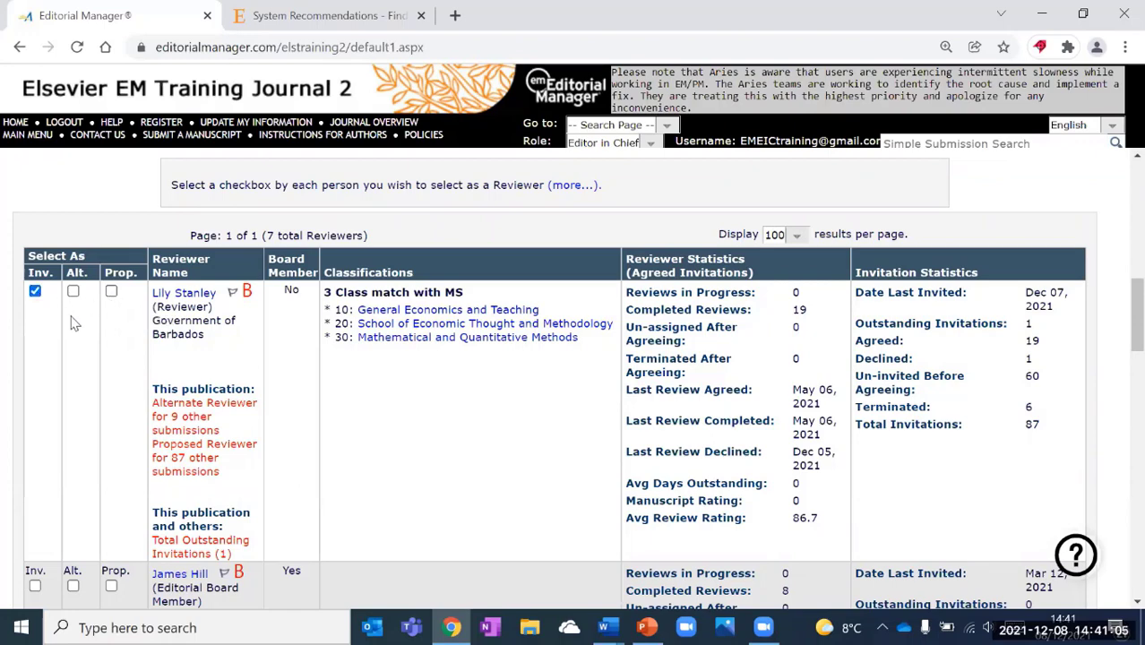
{"action": "scroll", "coordinate": [76, 327], "scroll_direction": "down", "scroll_amount": 1}
{"action": "scroll", "coordinate": [76, 415], "scroll_direction": "down", "scroll_amount": 2}
{"action": "left_click", "coordinate": [78, 417]}
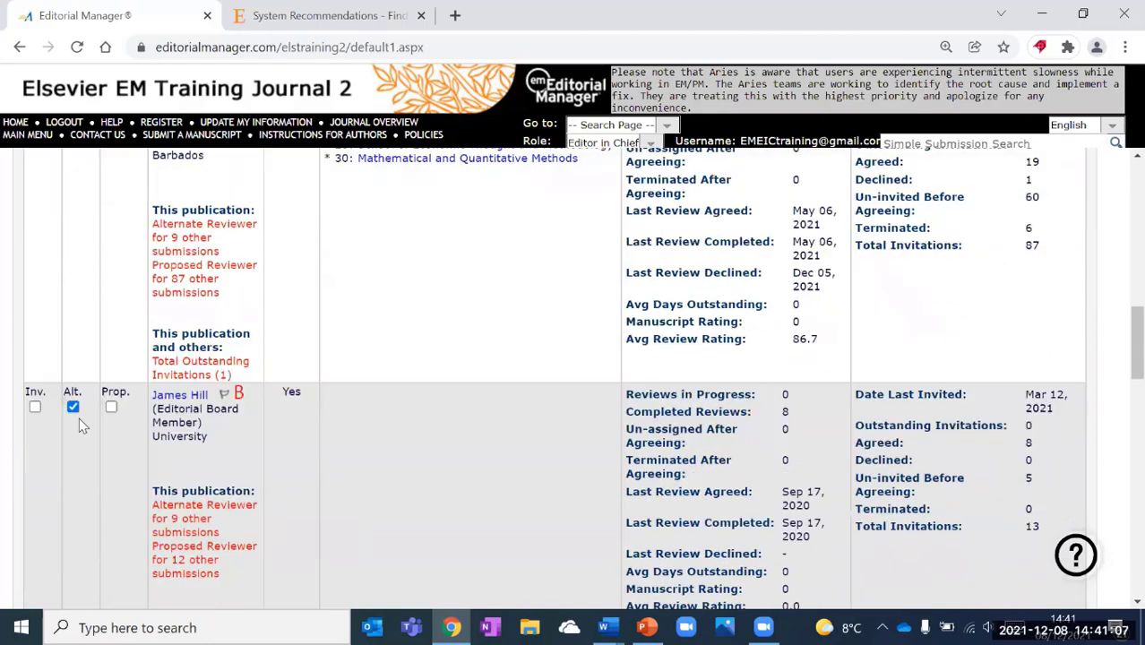
{"action": "scroll", "coordinate": [79, 422], "scroll_direction": "down", "scroll_amount": 2}
{"action": "scroll", "coordinate": [112, 289], "scroll_direction": "down", "scroll_amount": 3}
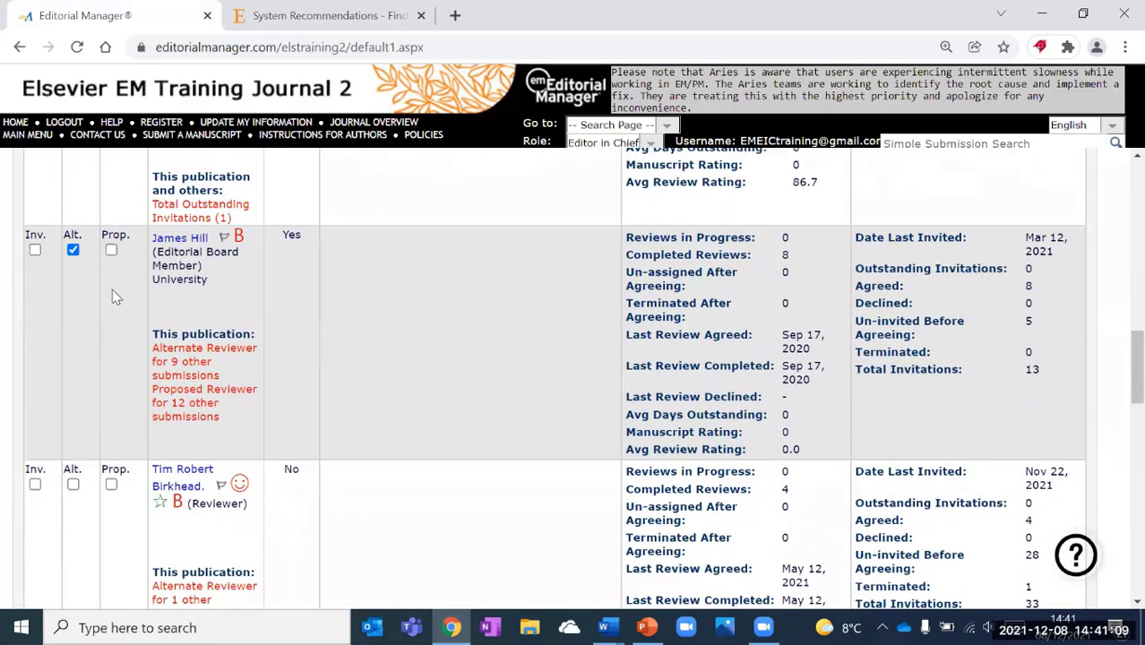
{"action": "left_click", "coordinate": [111, 284]}
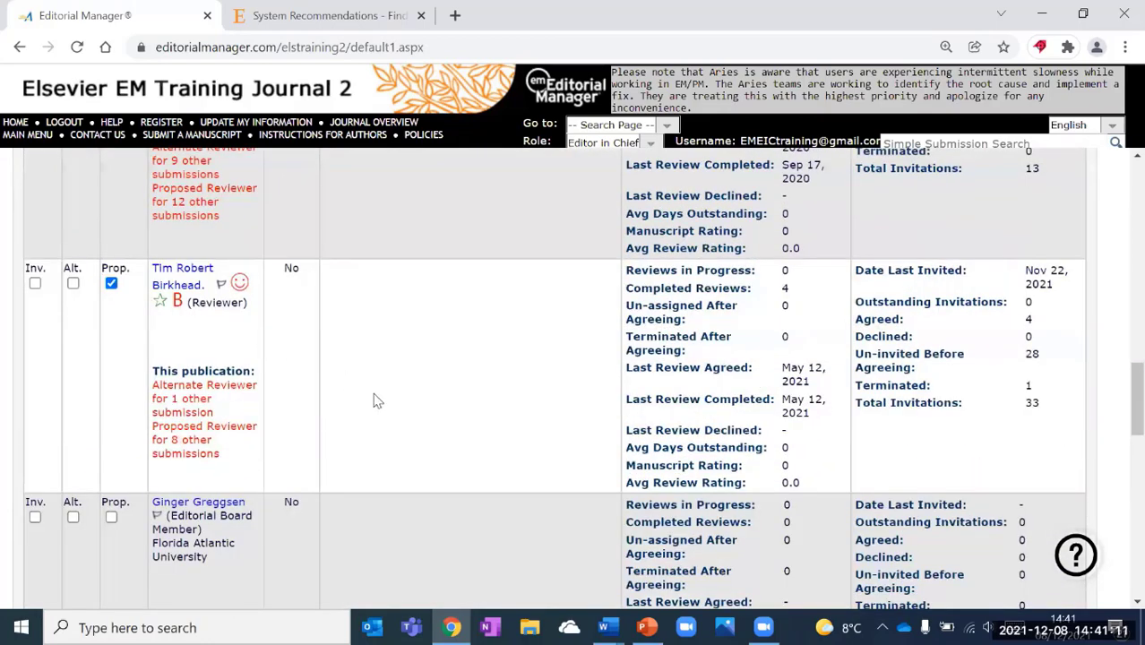
{"action": "scroll", "coordinate": [373, 400], "scroll_direction": "up", "scroll_amount": 2}
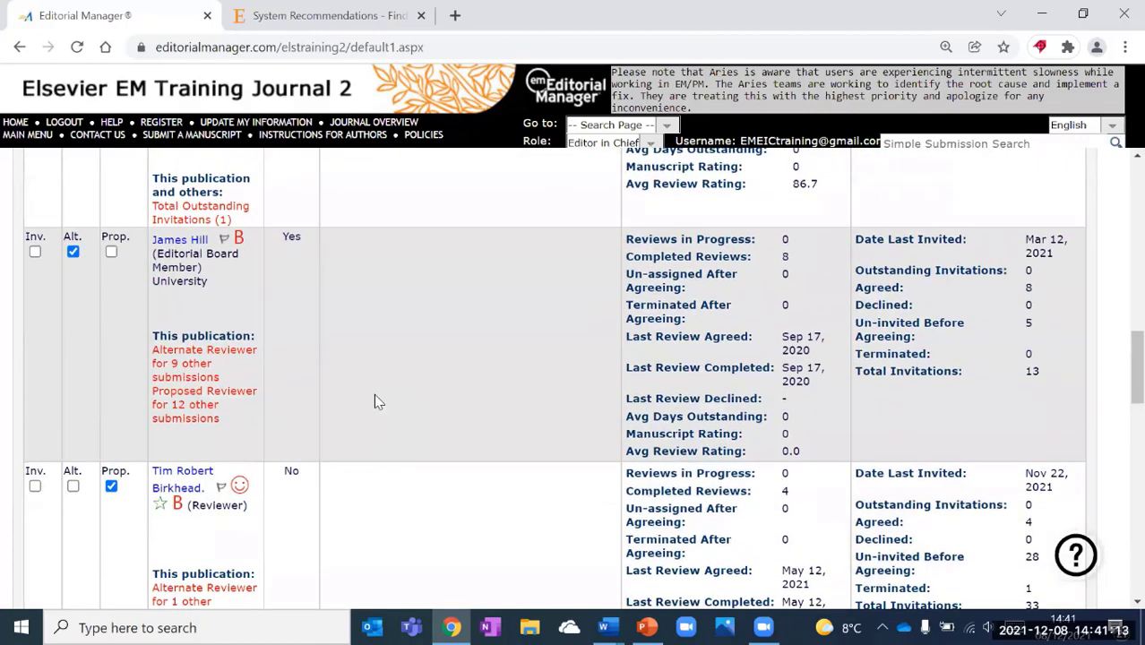
{"action": "scroll", "coordinate": [375, 402], "scroll_direction": "up", "scroll_amount": 3}
{"action": "scroll", "coordinate": [375, 403], "scroll_direction": "up", "scroll_amount": 10}
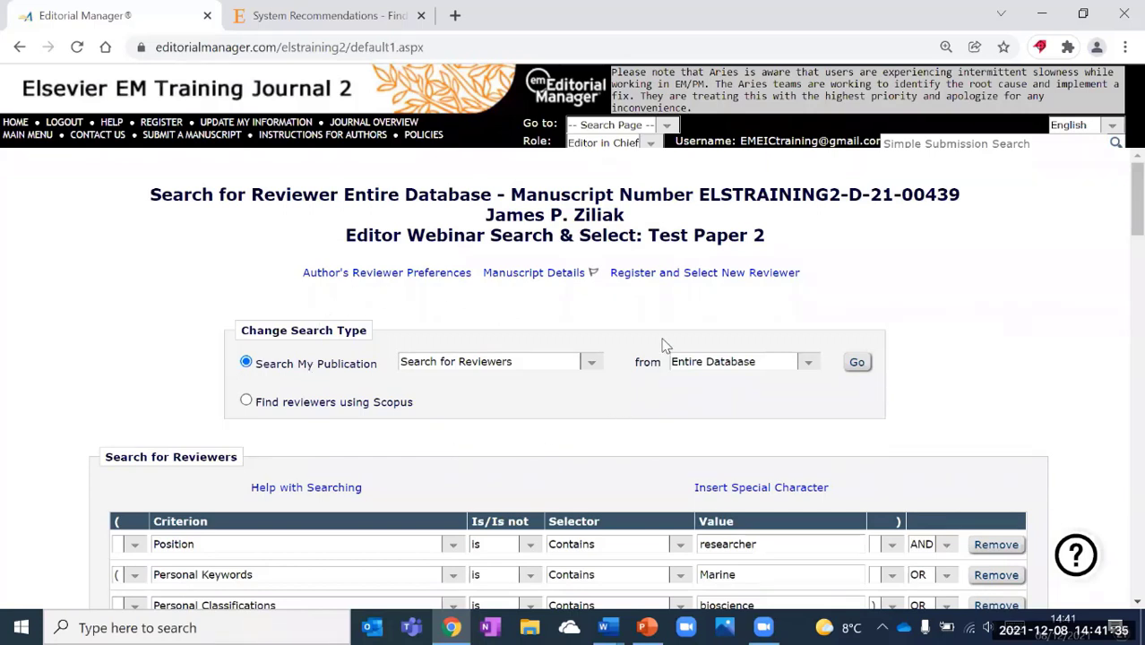
Run a Search by Classification Matches across All Reviewers.
{"action": "left_click", "coordinate": [591, 364]}
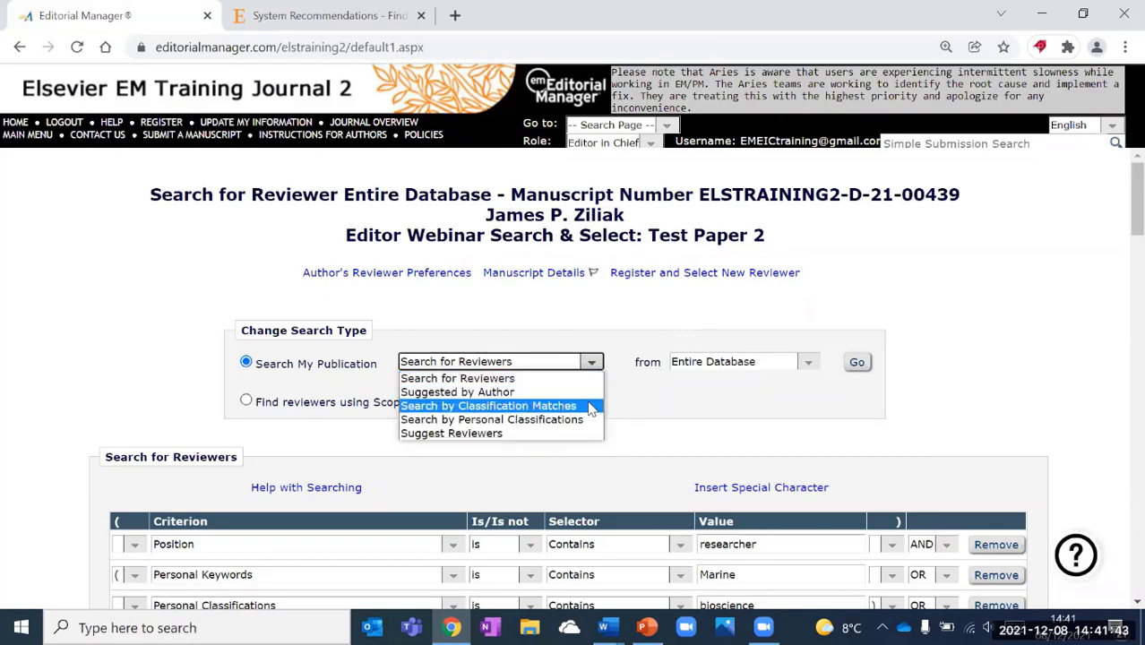
{"action": "left_click", "coordinate": [591, 407]}
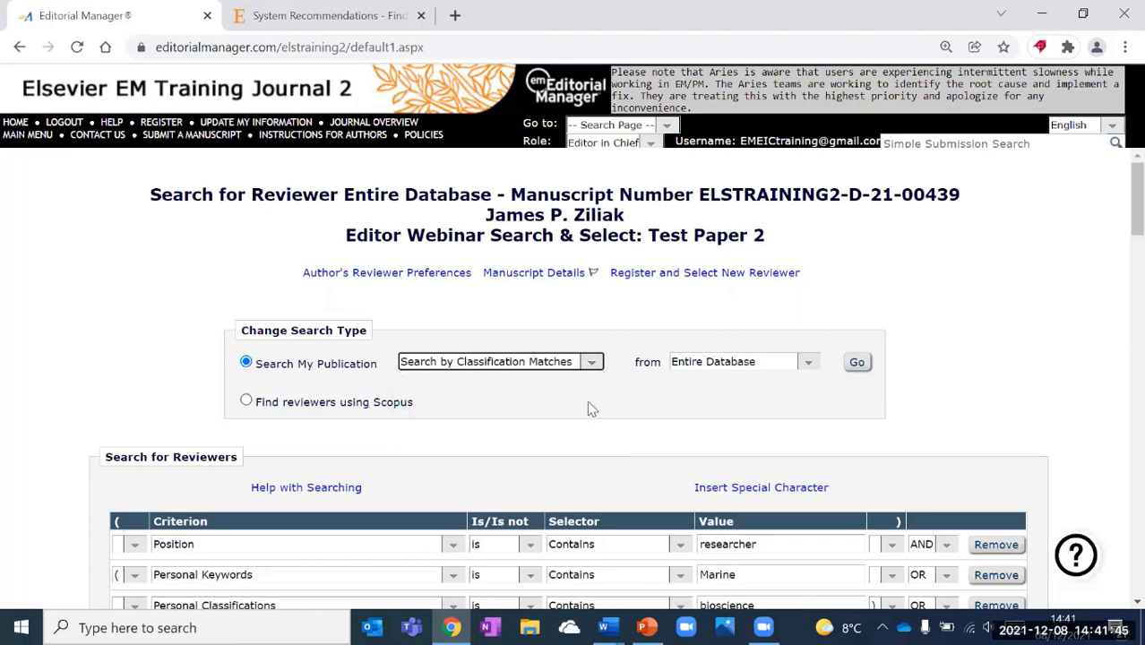
{"action": "left_click", "coordinate": [808, 362]}
{"action": "left_click", "coordinate": [776, 380]}
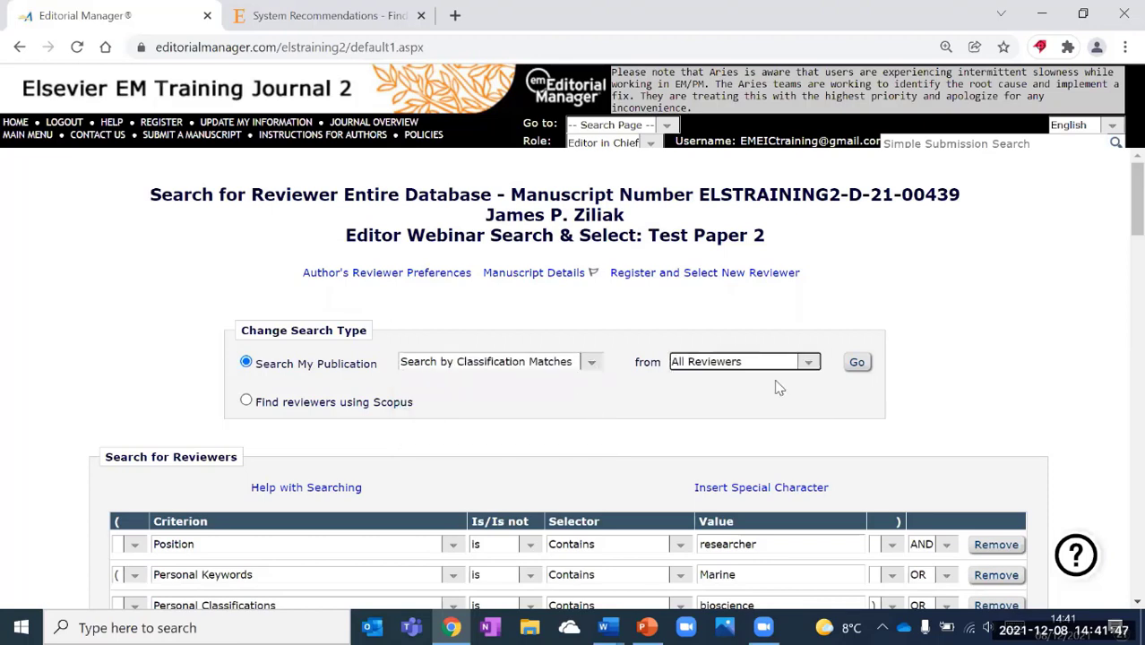
{"action": "left_click", "coordinate": [858, 364]}
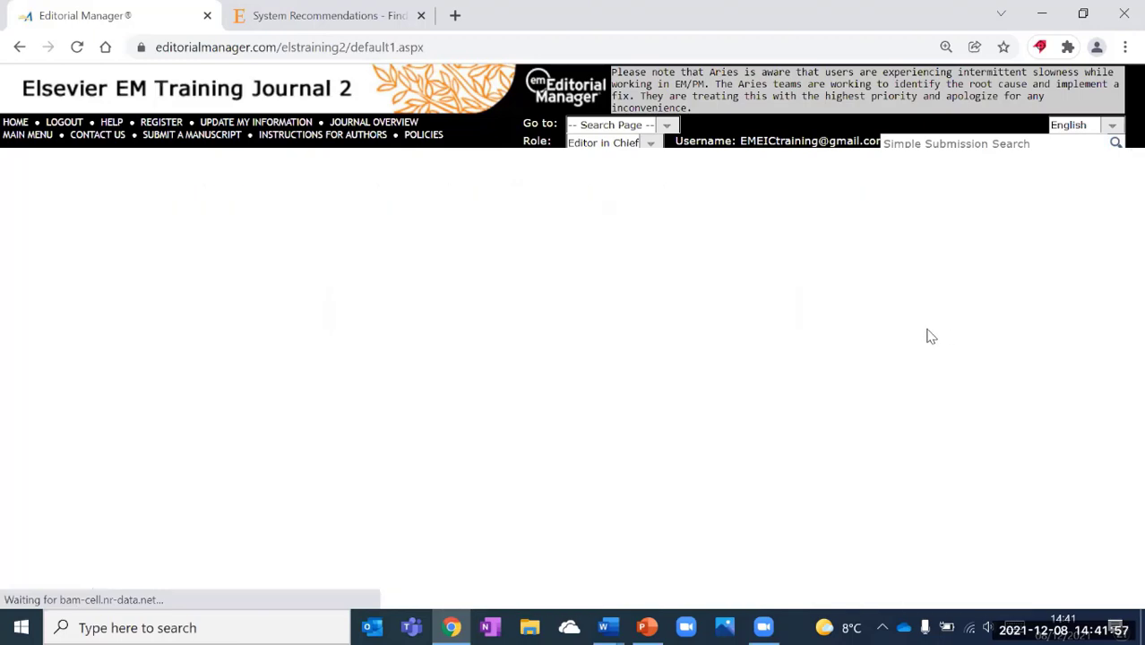
{"action": "scroll", "coordinate": [928, 332], "scroll_direction": "down", "scroll_amount": 3}
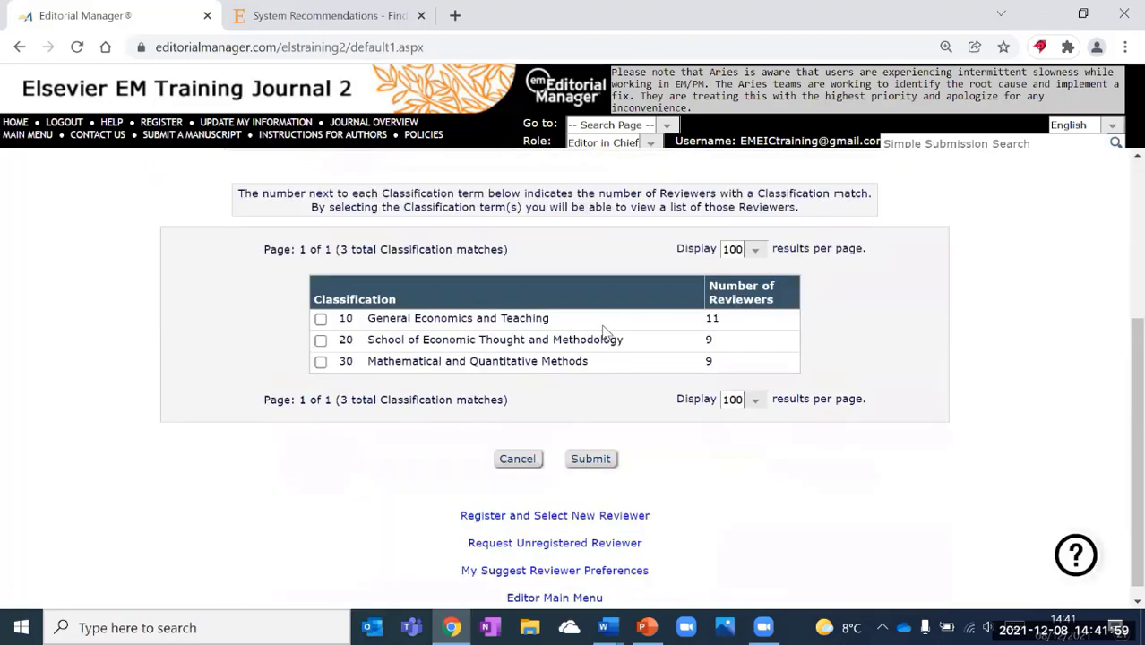
Select classifications 10, 20 and 30 and submit to list the 29 matching reviewers.
{"action": "left_click", "coordinate": [320, 319]}
{"action": "left_click", "coordinate": [320, 340]}
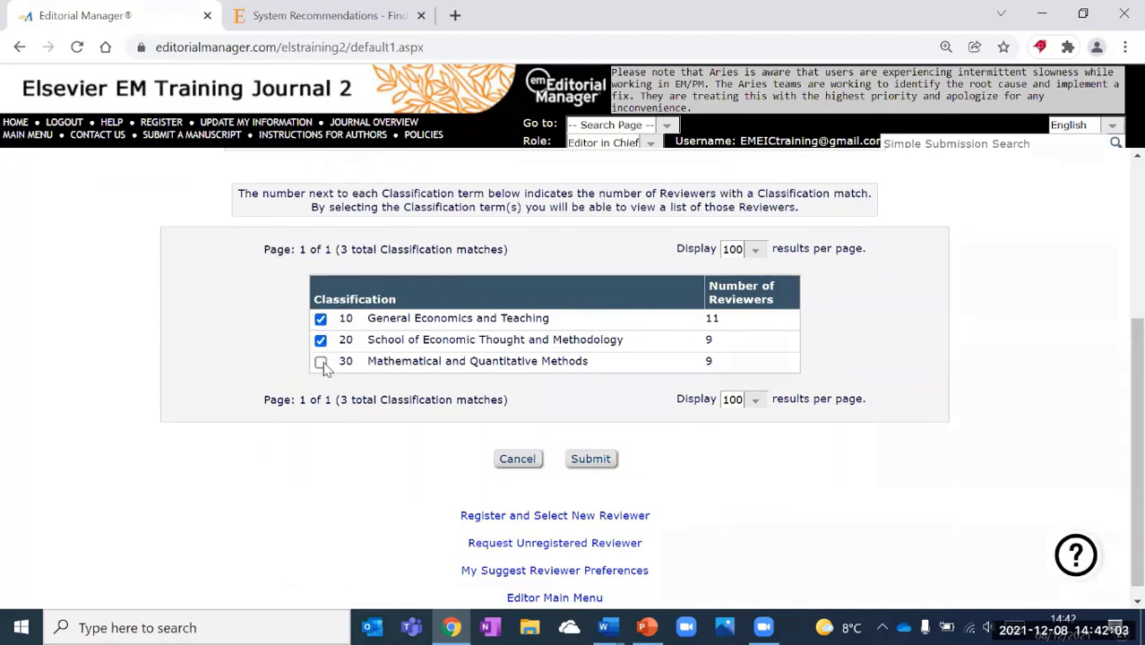
{"action": "left_click", "coordinate": [321, 362]}
{"action": "left_click", "coordinate": [596, 459]}
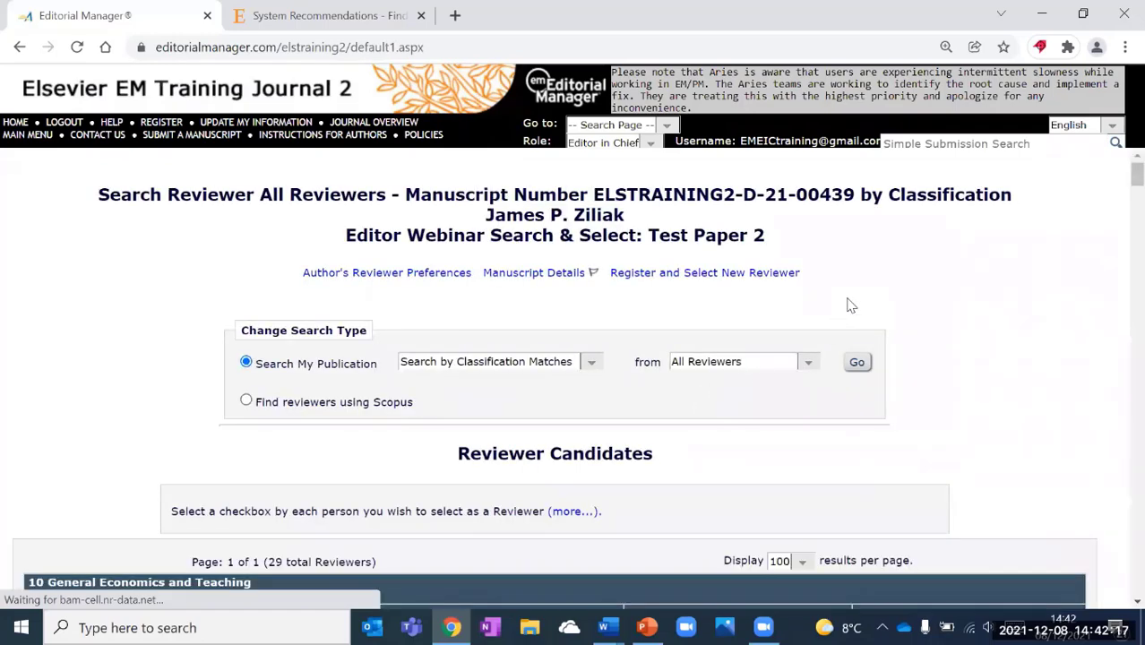
Mark the top candidate as alternate and the second and third candidates as proposed reviewers.
{"action": "scroll", "coordinate": [849, 302], "scroll_direction": "down", "scroll_amount": 3}
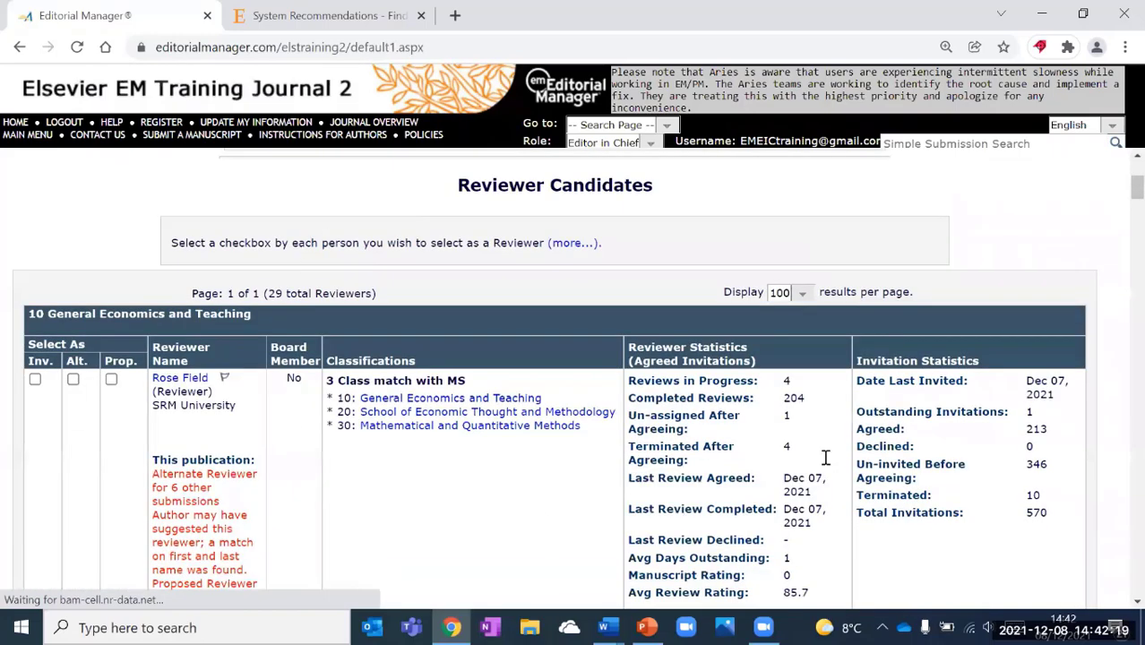
{"action": "scroll", "coordinate": [826, 458], "scroll_direction": "down", "scroll_amount": 1}
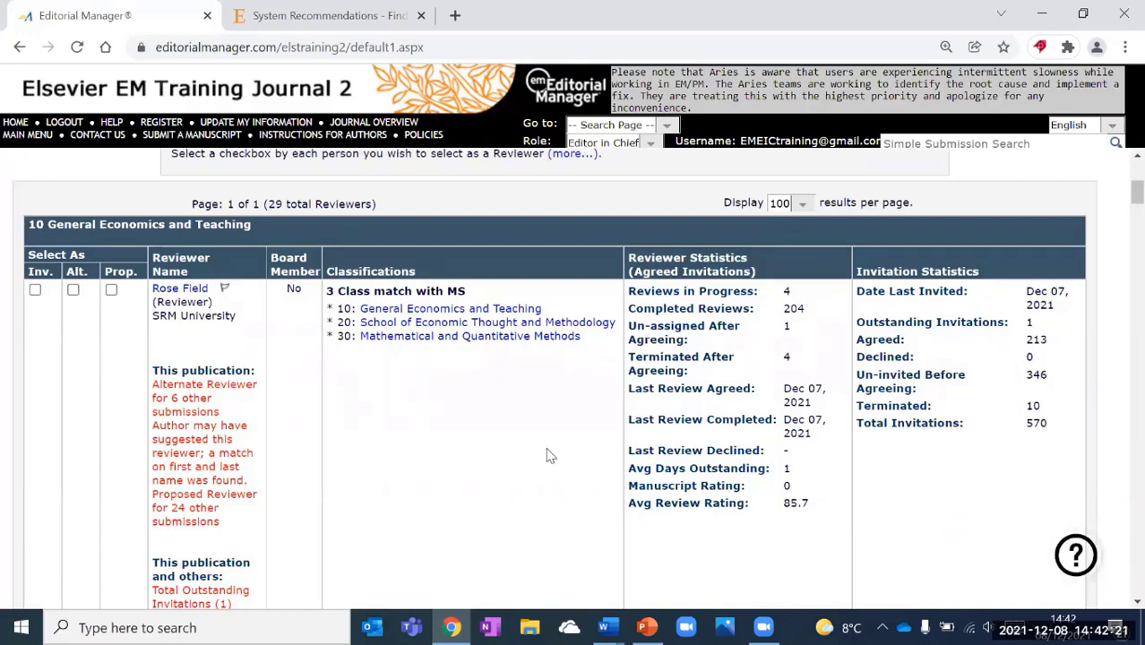
{"action": "left_click", "coordinate": [74, 289]}
{"action": "scroll", "coordinate": [134, 340], "scroll_direction": "down", "scroll_amount": 1}
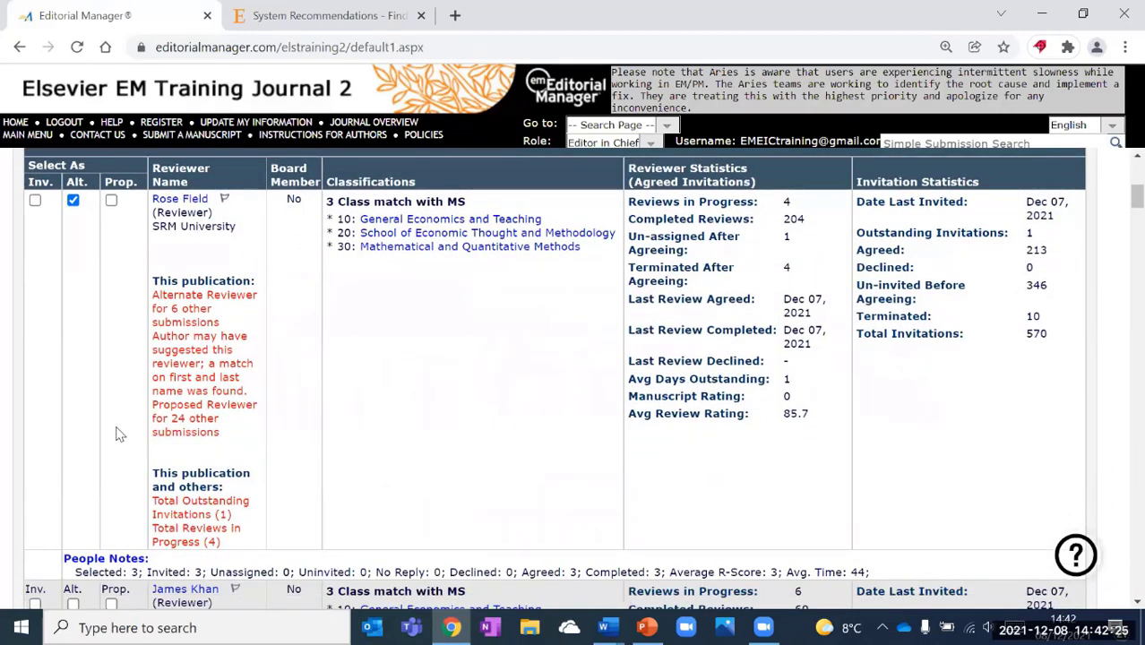
{"action": "scroll", "coordinate": [119, 434], "scroll_direction": "down", "scroll_amount": 2}
{"action": "left_click", "coordinate": [111, 424]}
{"action": "scroll", "coordinate": [116, 430], "scroll_direction": "down", "scroll_amount": 1}
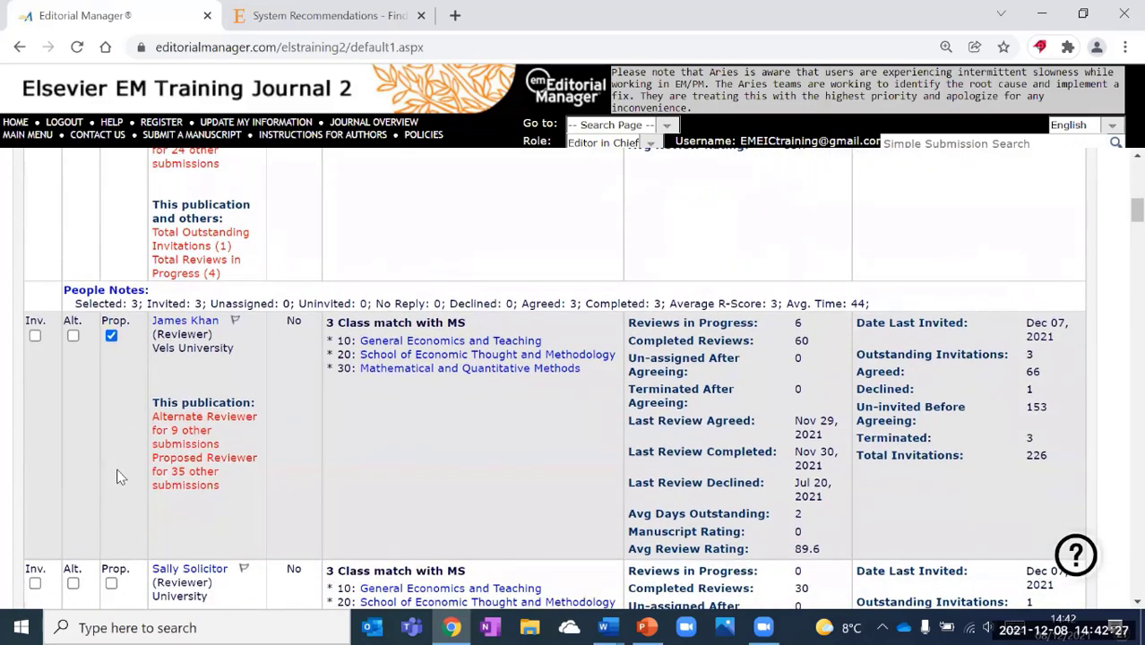
{"action": "scroll", "coordinate": [498, 466], "scroll_direction": "down", "scroll_amount": 1}
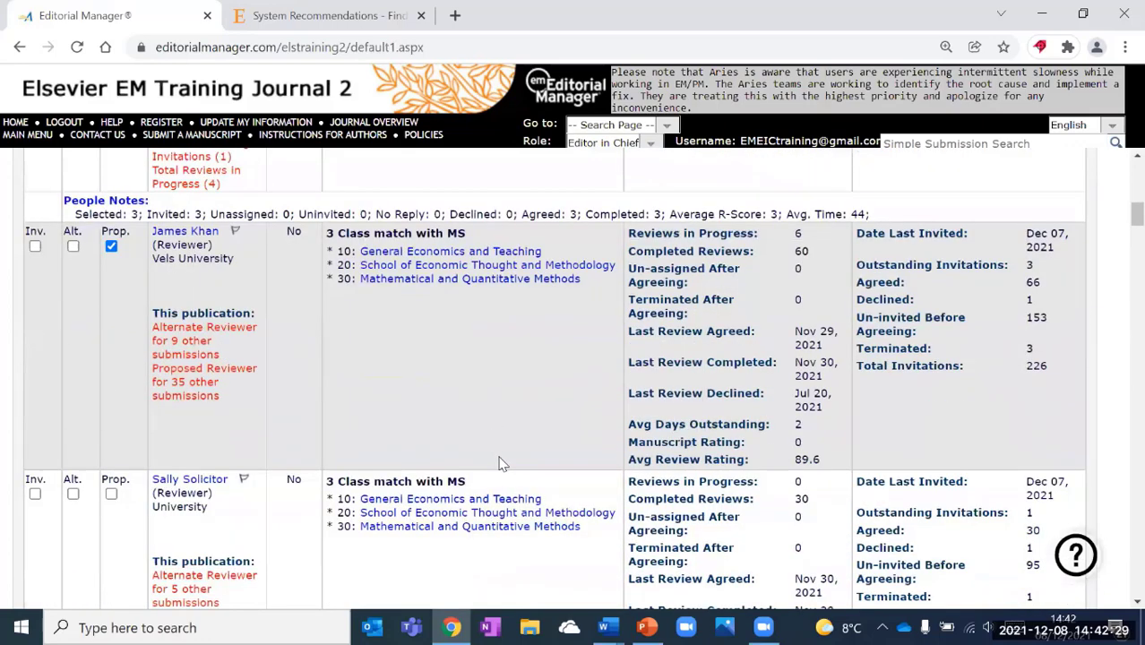
{"action": "left_click", "coordinate": [112, 494]}
{"action": "scroll", "coordinate": [119, 428], "scroll_direction": "down", "scroll_amount": 2}
{"action": "scroll", "coordinate": [118, 421], "scroll_direction": "down", "scroll_amount": 5}
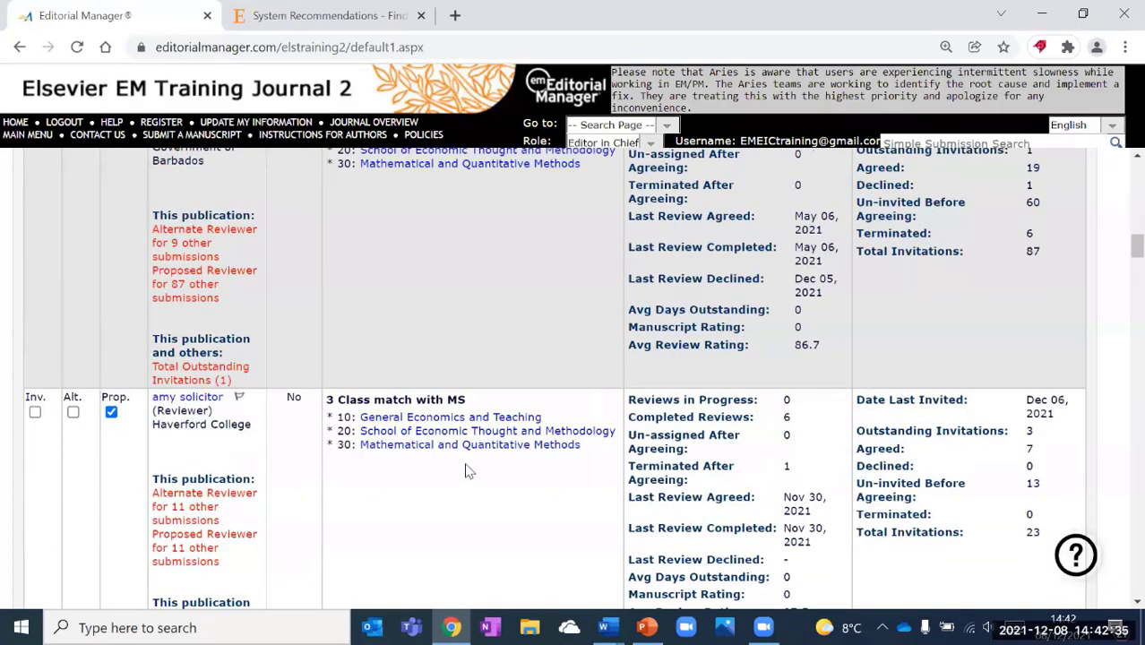
Switch the reviewer search type to Search by Personal Classifications.
{"action": "scroll", "coordinate": [465, 471], "scroll_direction": "up", "scroll_amount": 1}
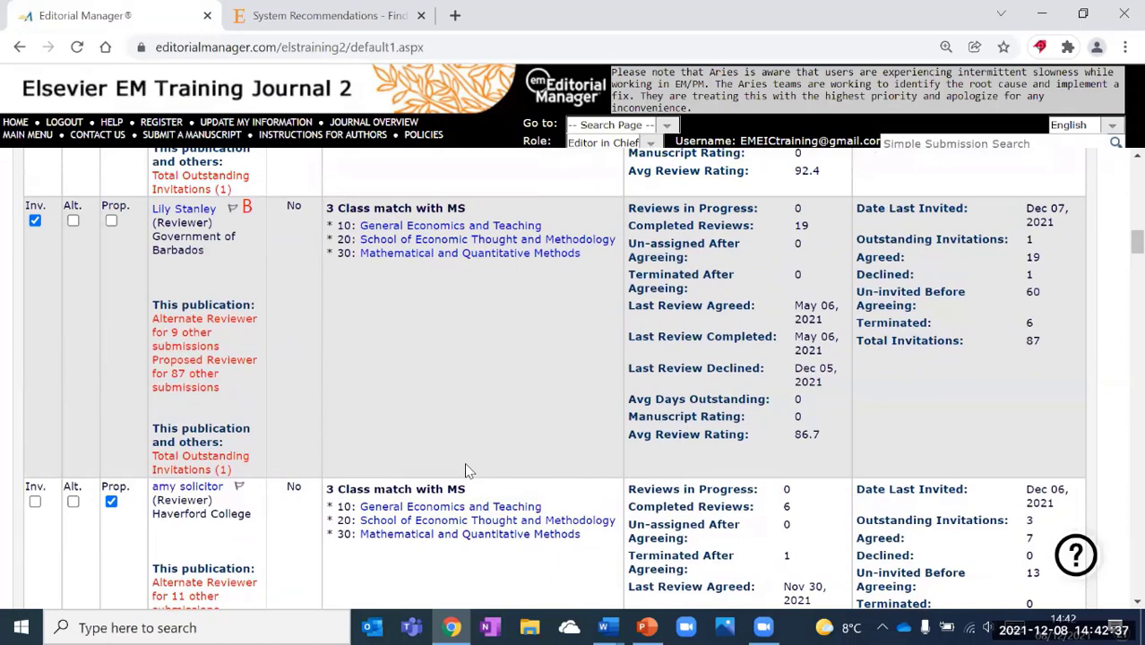
{"action": "scroll", "coordinate": [466, 467], "scroll_direction": "up", "scroll_amount": 1}
{"action": "scroll", "coordinate": [585, 371], "scroll_direction": "up", "scroll_amount": 10}
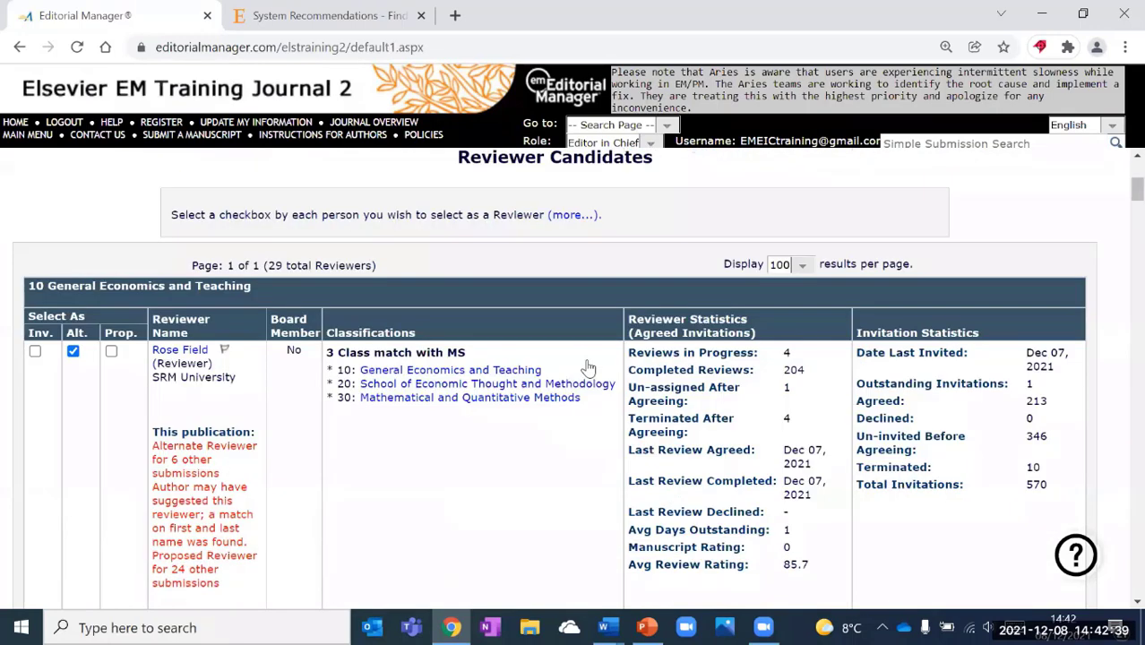
{"action": "scroll", "coordinate": [586, 368], "scroll_direction": "up", "scroll_amount": 3}
{"action": "left_click", "coordinate": [587, 363]}
{"action": "left_click", "coordinate": [582, 419]}
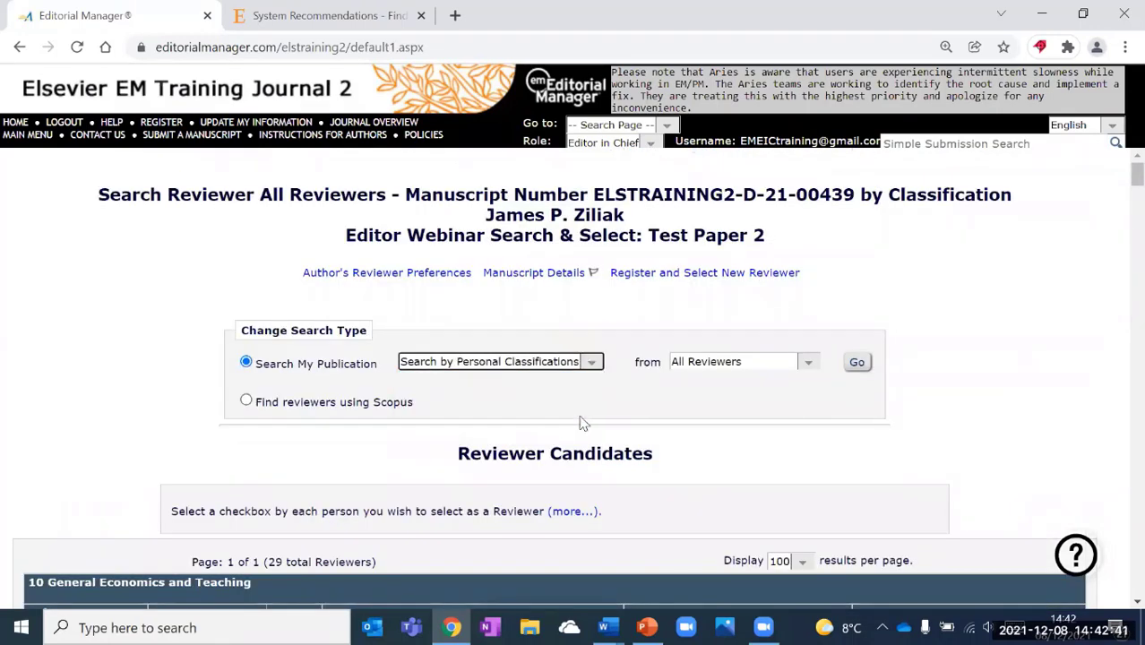
Add classifications 60 International Economics, 70 Materials Science and 80 Forecasting, then search for reviewers.
{"action": "left_click", "coordinate": [858, 364]}
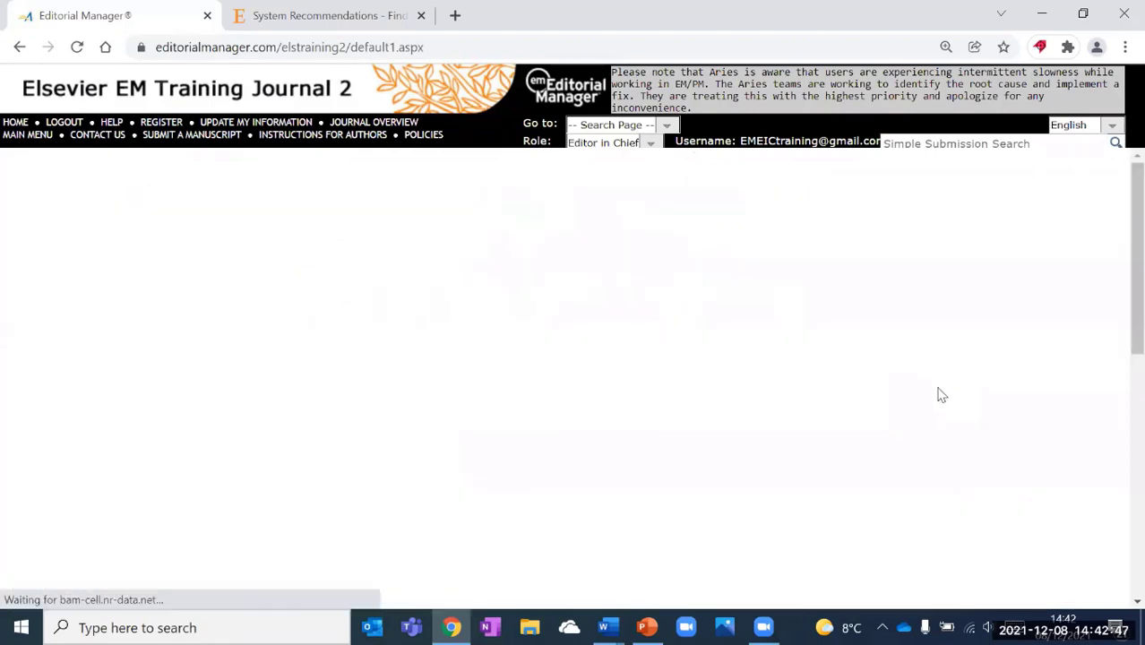
{"action": "scroll", "coordinate": [901, 386], "scroll_direction": "down", "scroll_amount": 4}
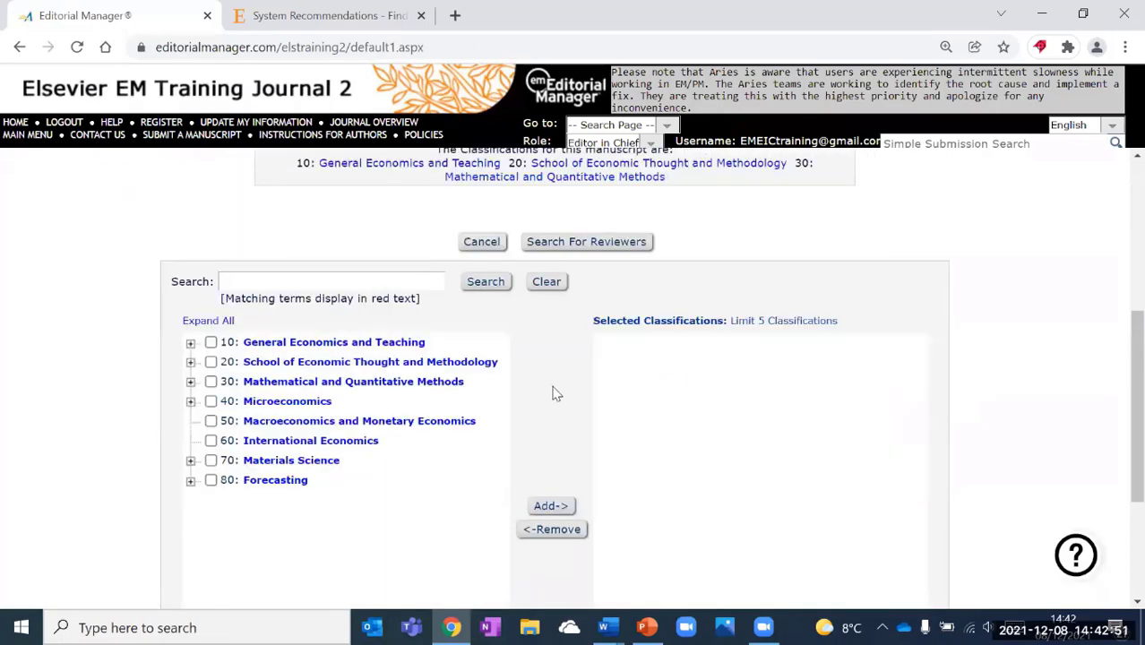
{"action": "left_click", "coordinate": [211, 440]}
{"action": "left_click", "coordinate": [211, 459]}
{"action": "left_click", "coordinate": [212, 480]}
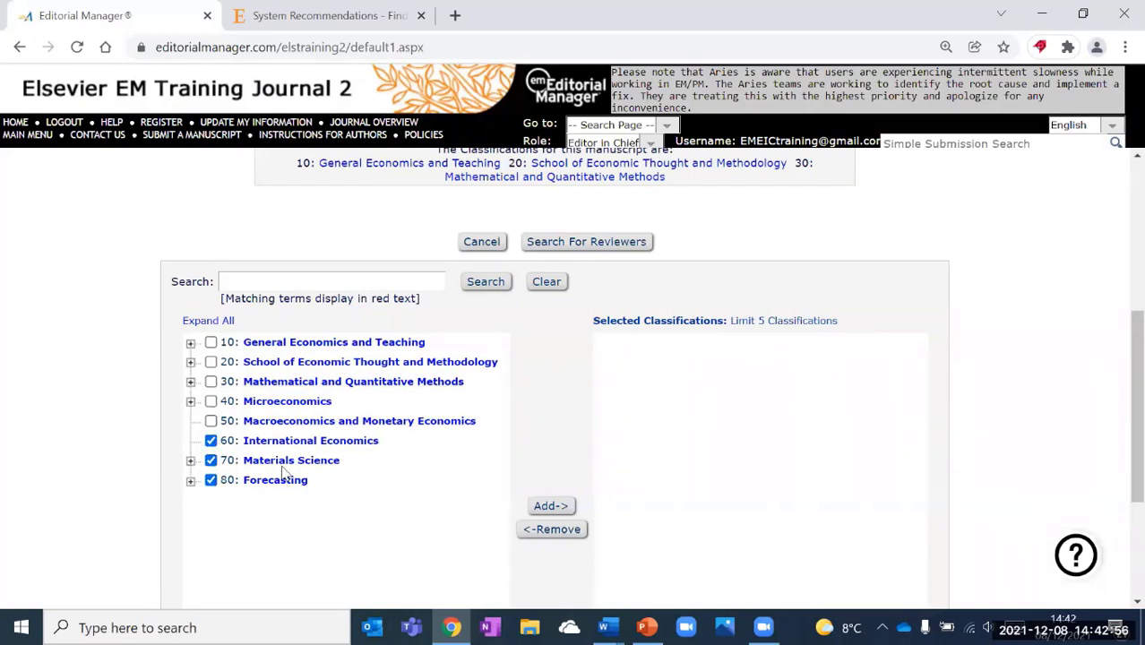
{"action": "left_click", "coordinate": [548, 505]}
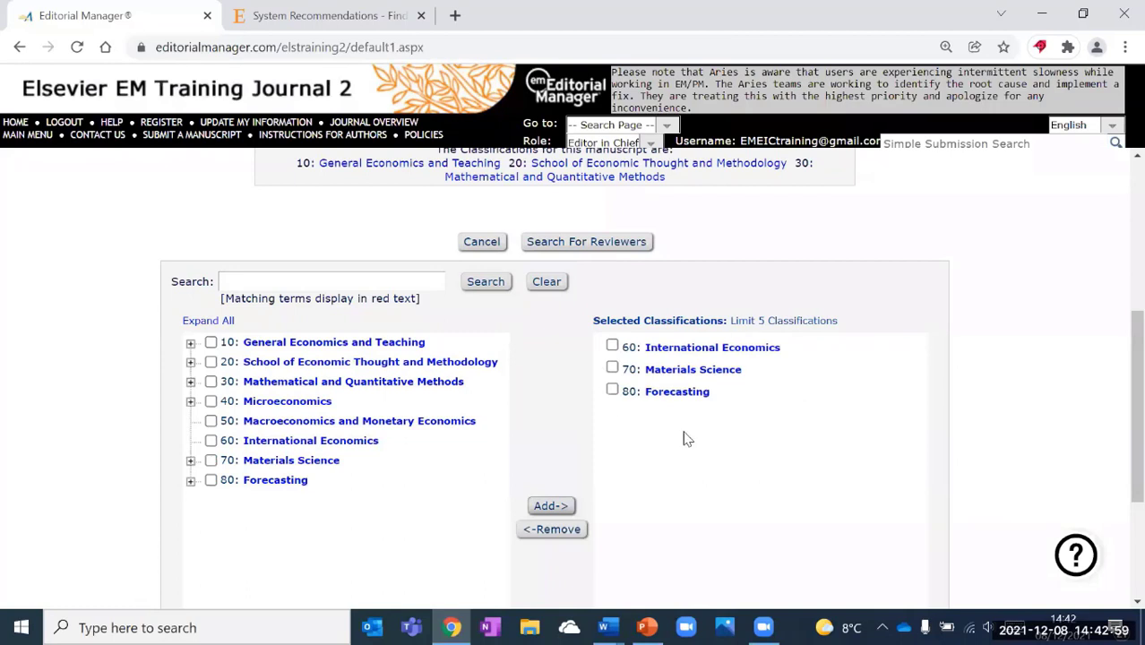
{"action": "left_click", "coordinate": [594, 244]}
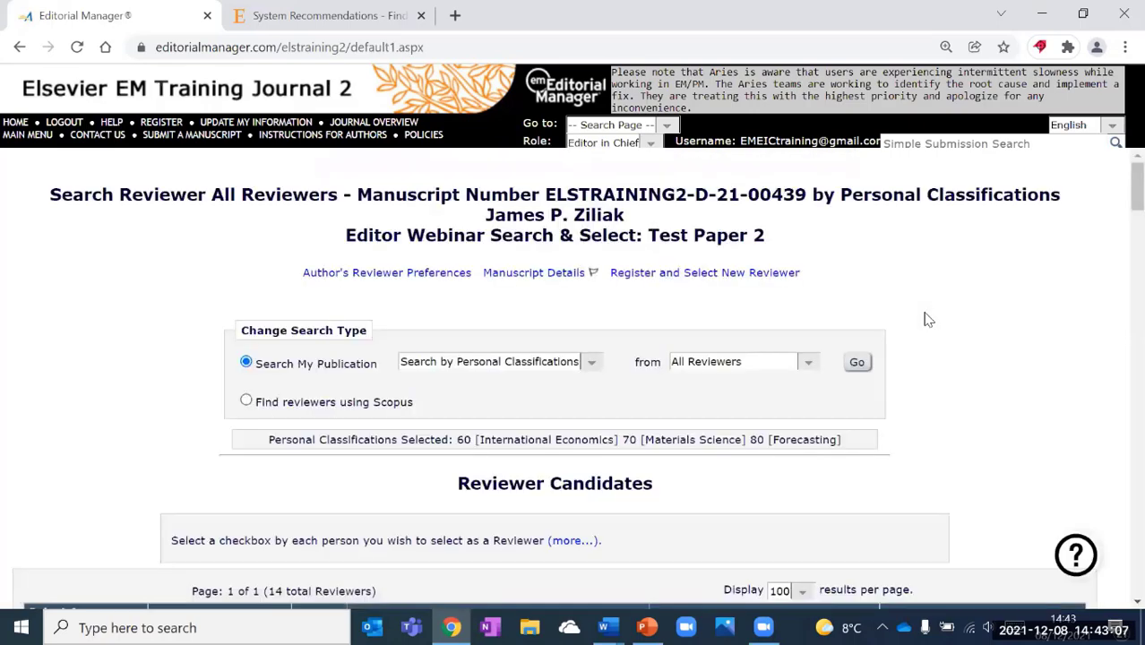
{"action": "scroll", "coordinate": [927, 319], "scroll_direction": "down", "scroll_amount": 1}
{"action": "scroll", "coordinate": [927, 319], "scroll_direction": "down", "scroll_amount": 1}
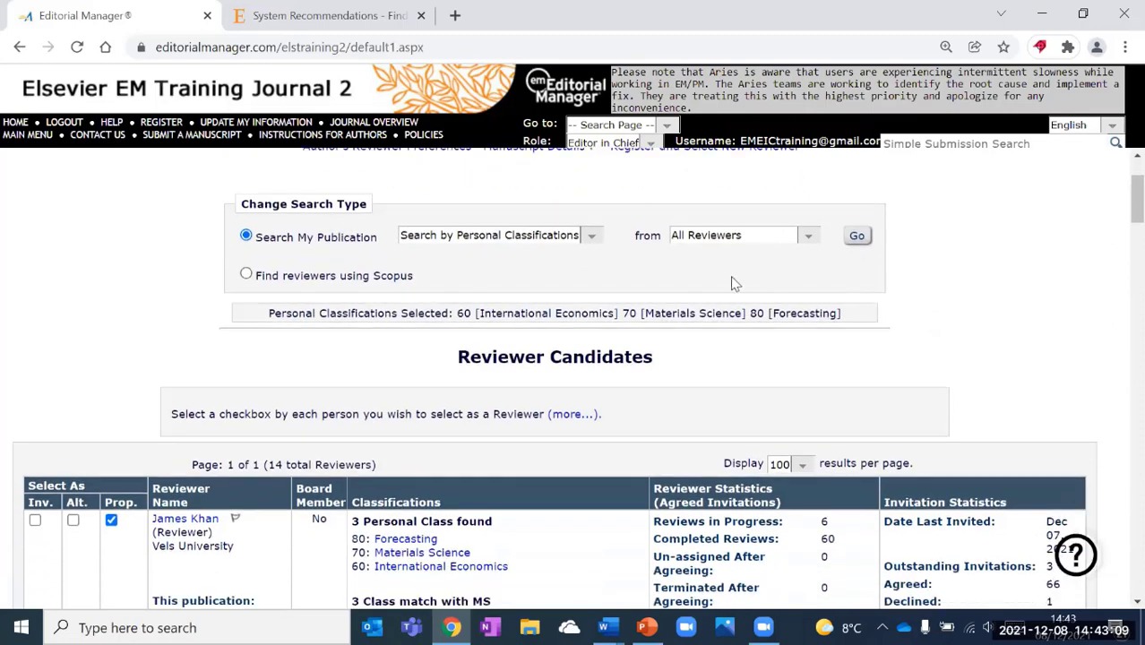
{"action": "scroll", "coordinate": [517, 321], "scroll_direction": "down", "scroll_amount": 3}
{"action": "scroll", "coordinate": [526, 509], "scroll_direction": "up", "scroll_amount": 2}
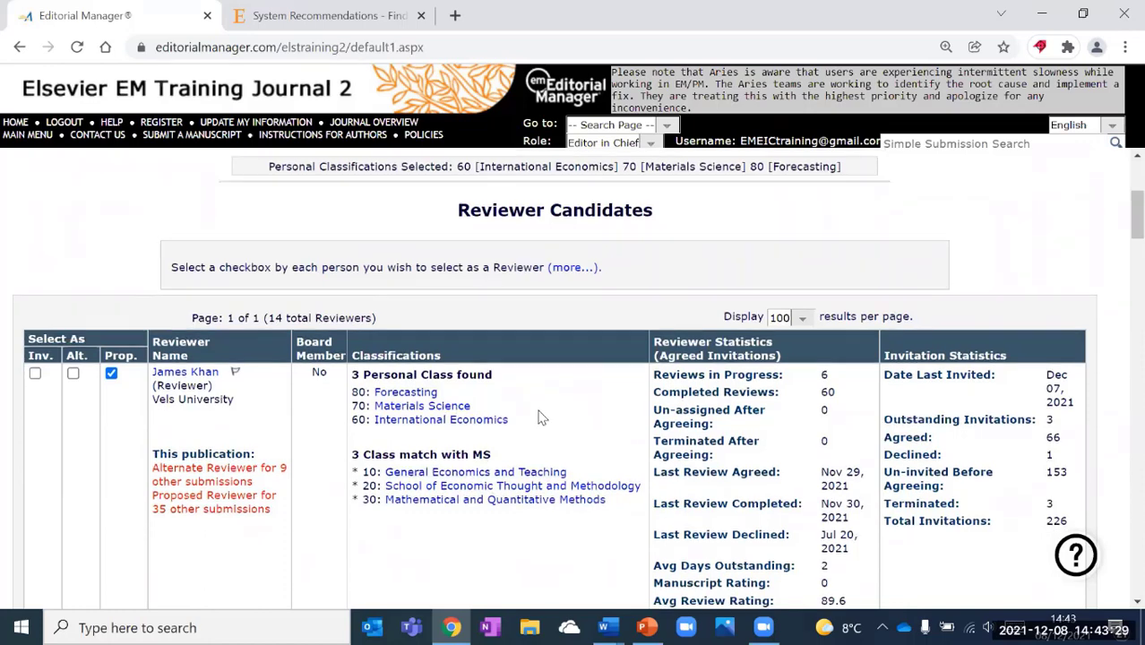
{"action": "scroll", "coordinate": [484, 426], "scroll_direction": "down", "scroll_amount": 1}
{"action": "scroll", "coordinate": [386, 421], "scroll_direction": "down", "scroll_amount": 1}
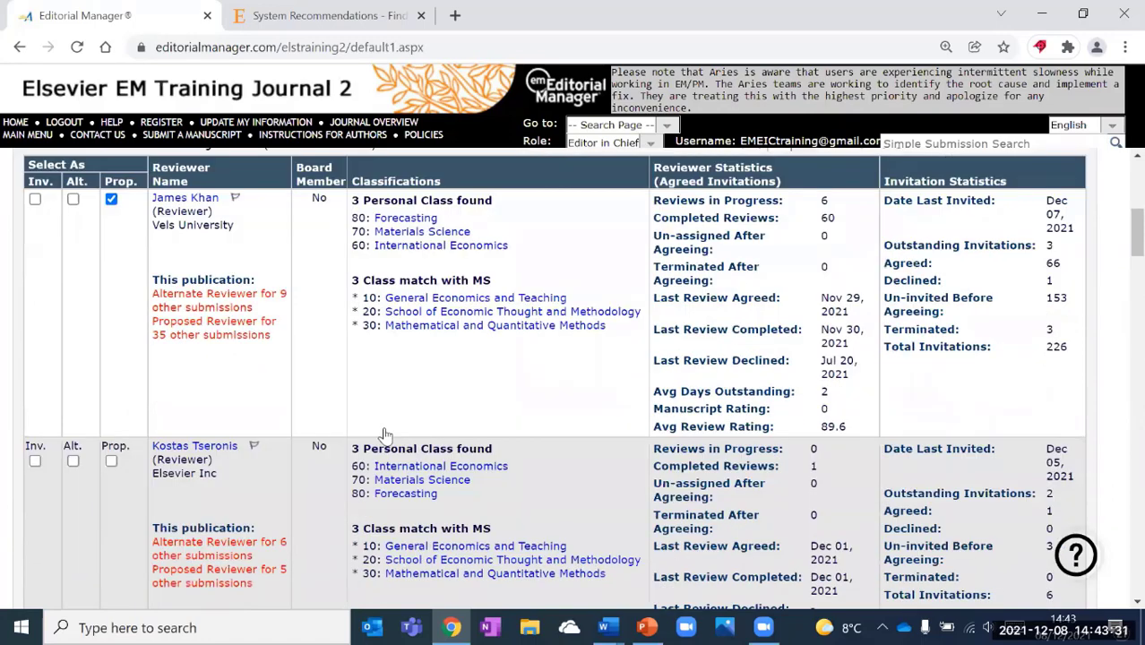
{"action": "scroll", "coordinate": [117, 359], "scroll_direction": "down", "scroll_amount": 5}
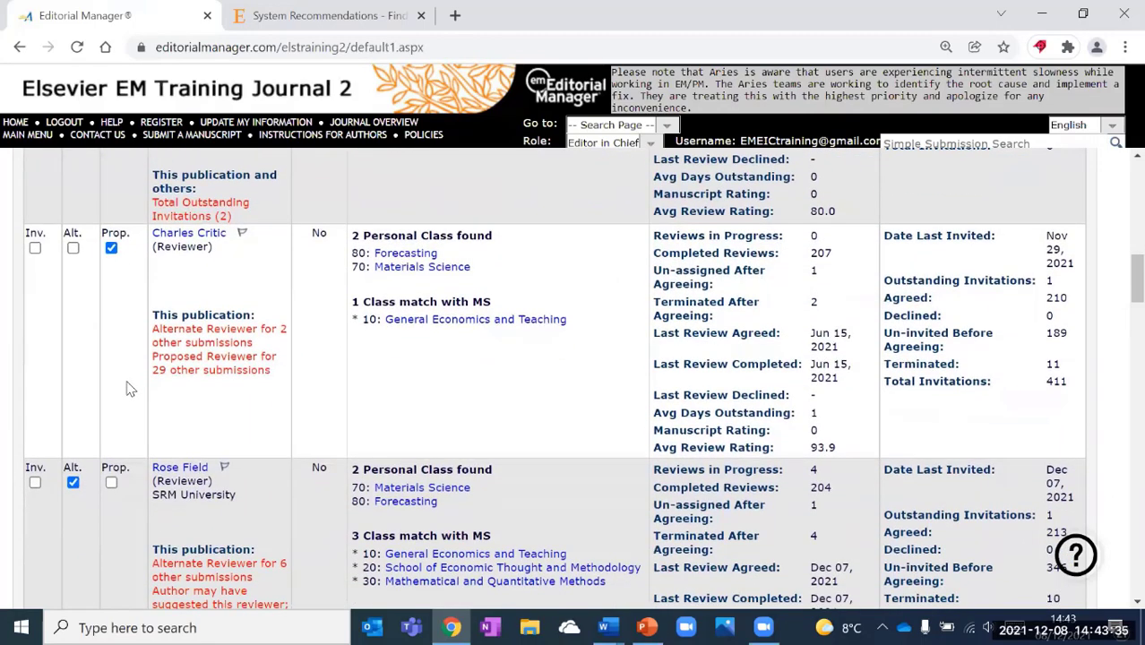
{"action": "scroll", "coordinate": [121, 349], "scroll_direction": "down", "scroll_amount": 2}
{"action": "scroll", "coordinate": [134, 314], "scroll_direction": "down", "scroll_amount": 5}
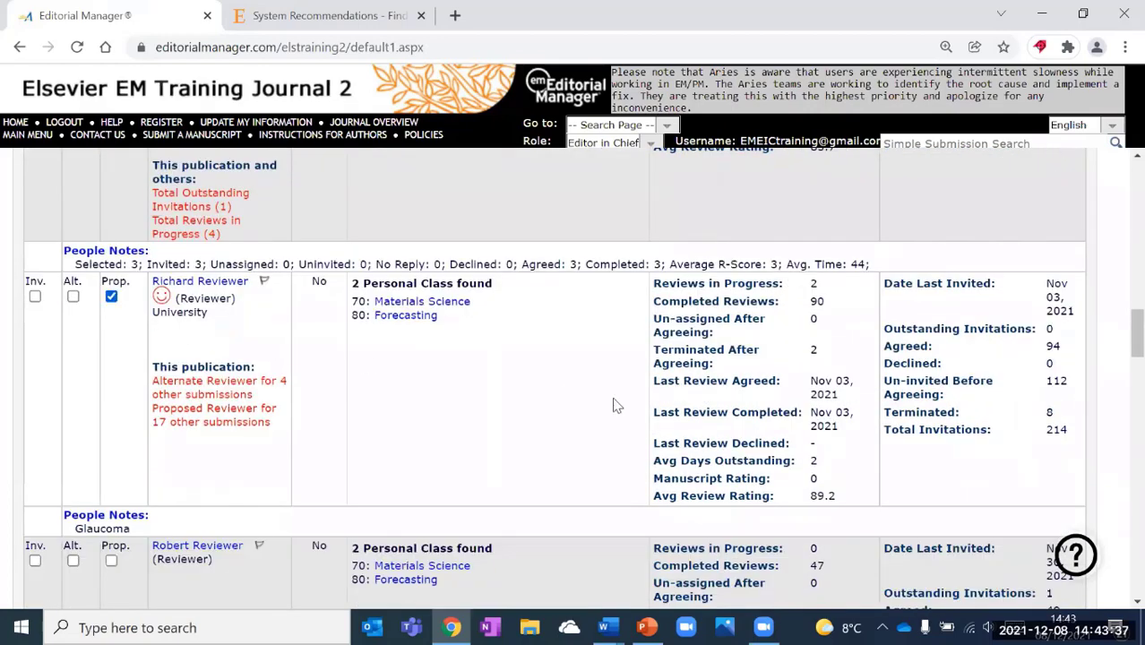
{"action": "scroll", "coordinate": [740, 402], "scroll_direction": "up", "scroll_amount": 1}
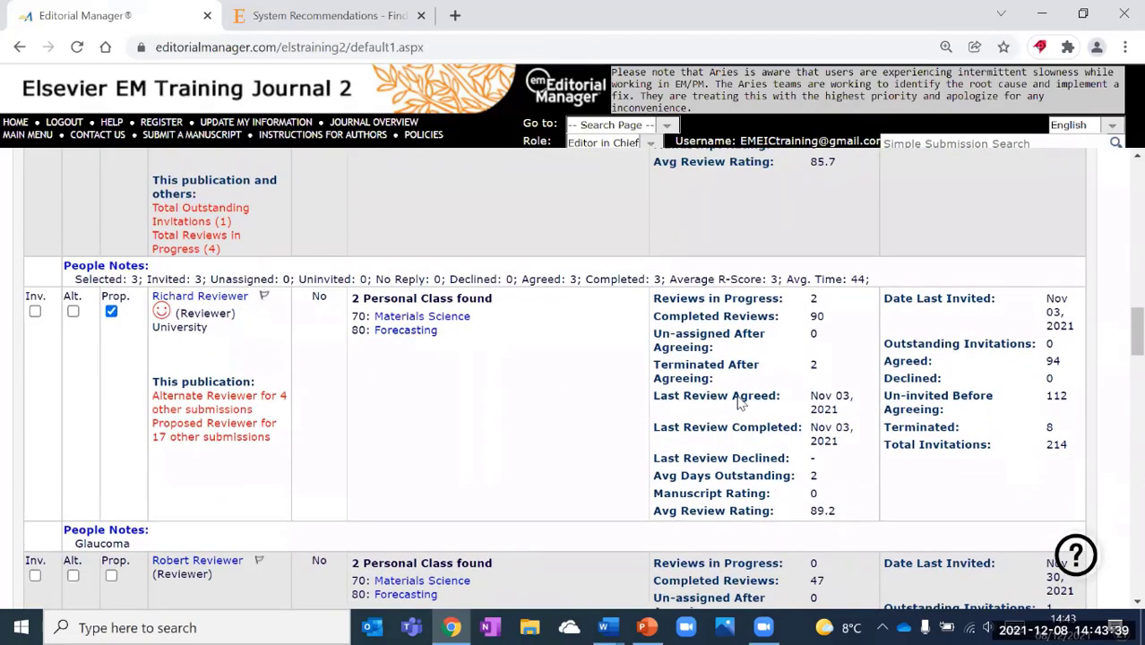
{"action": "scroll", "coordinate": [740, 403], "scroll_direction": "up", "scroll_amount": 10}
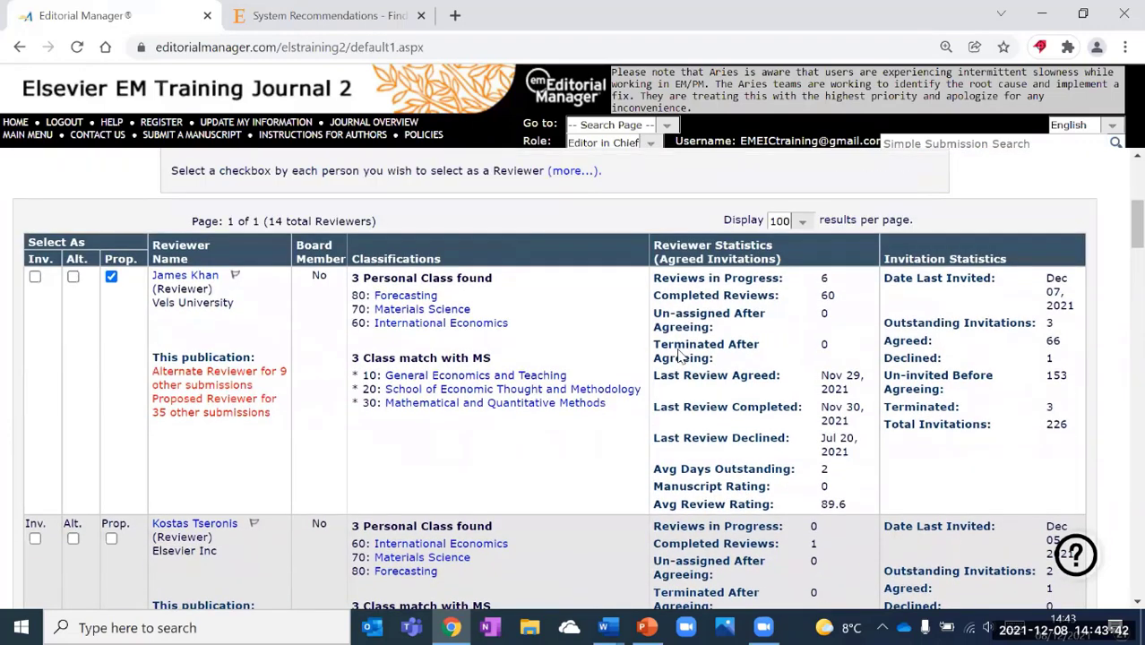
{"action": "scroll", "coordinate": [679, 355], "scroll_direction": "up", "scroll_amount": 5}
Run a Suggest Reviewers search for the manuscript.
{"action": "left_click", "coordinate": [500, 361]}
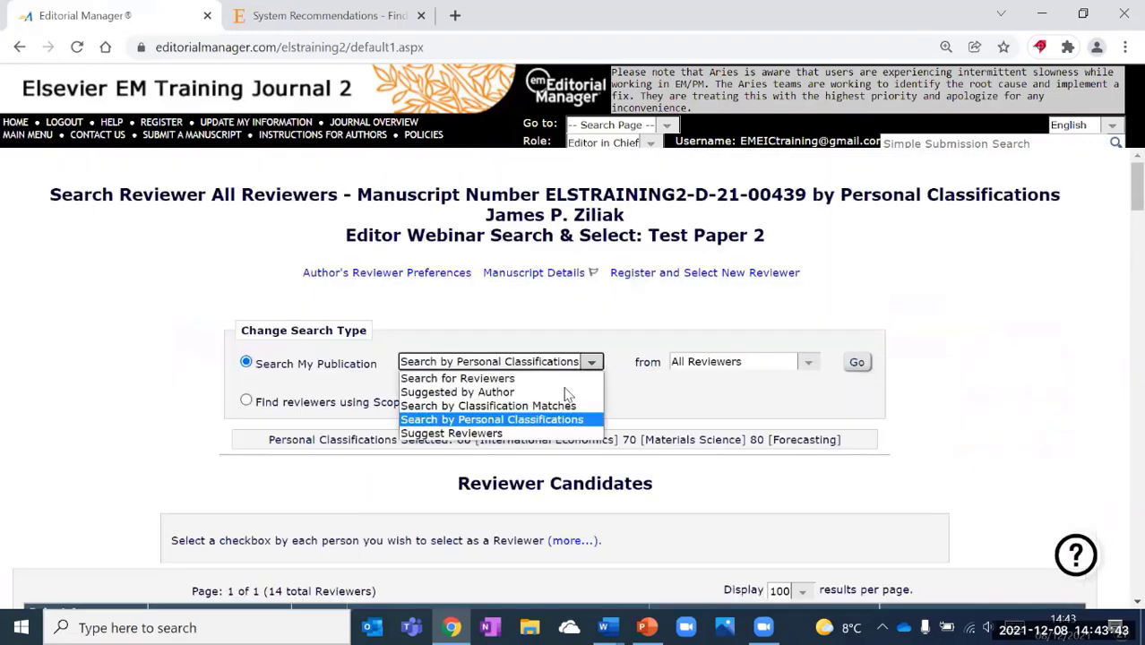
{"action": "left_click", "coordinate": [535, 434]}
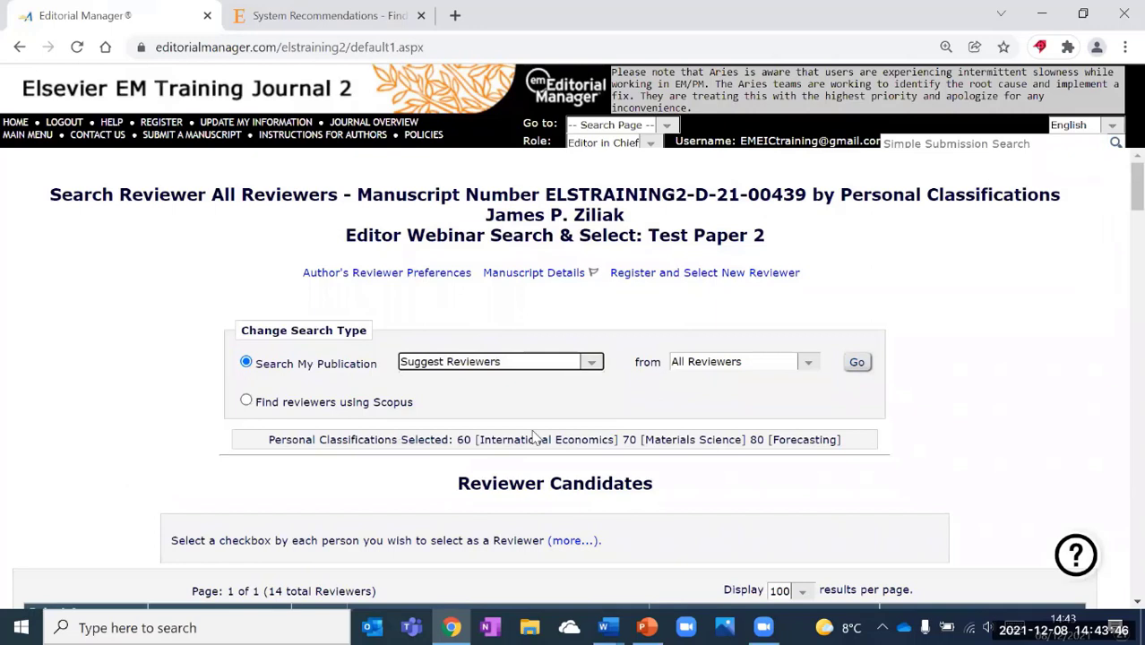
{"action": "left_click", "coordinate": [857, 364]}
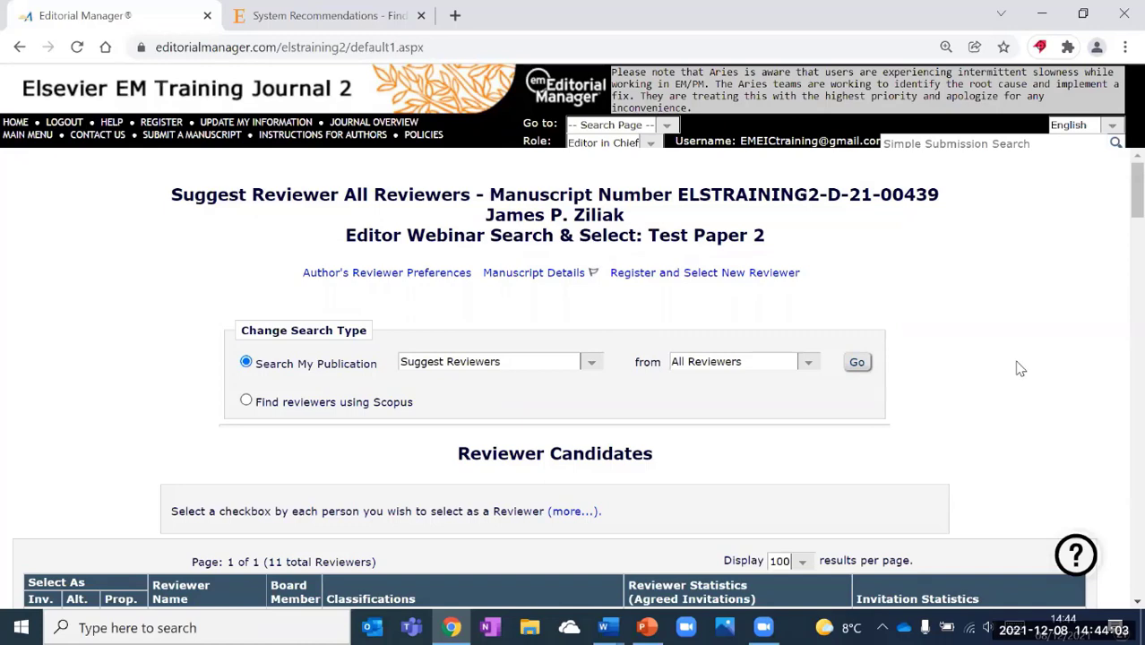
Tick Inv. to mark the first suggested reviewer for invitation.
{"action": "scroll", "coordinate": [1019, 368], "scroll_direction": "down", "scroll_amount": 1}
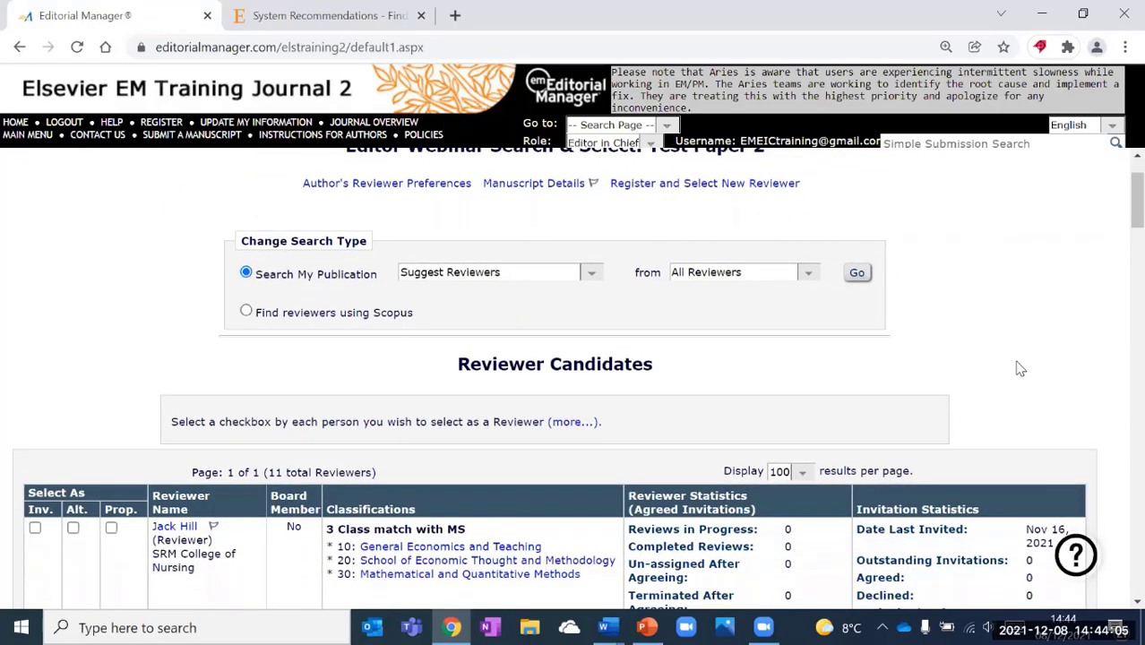
{"action": "scroll", "coordinate": [1001, 357], "scroll_direction": "down", "scroll_amount": 2}
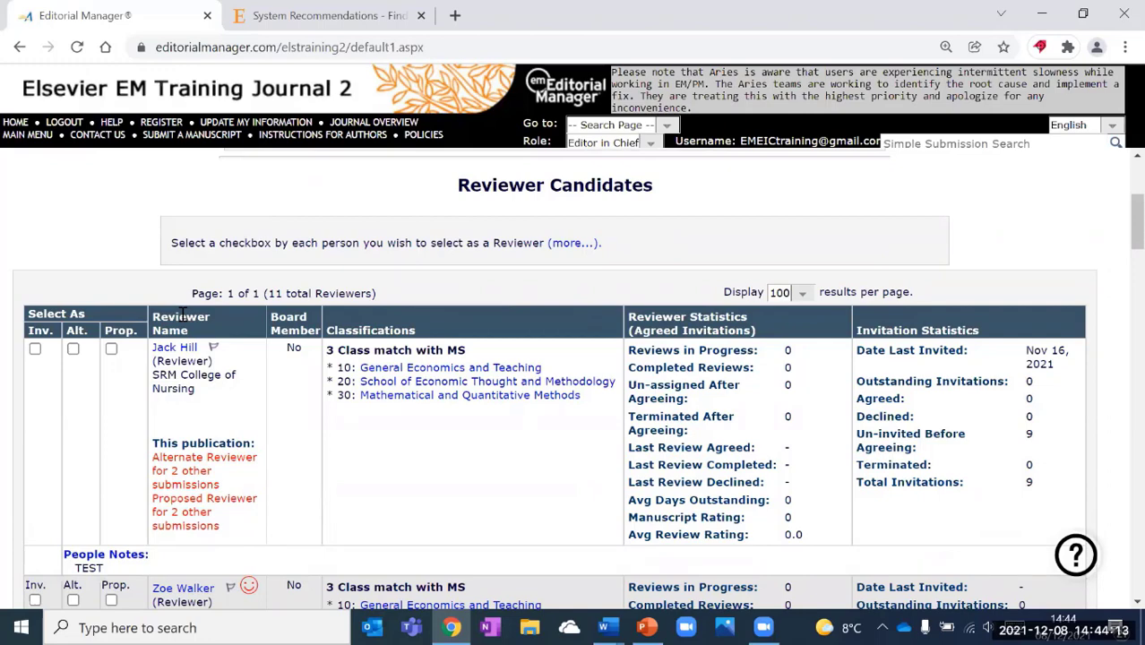
{"action": "left_click", "coordinate": [35, 349]}
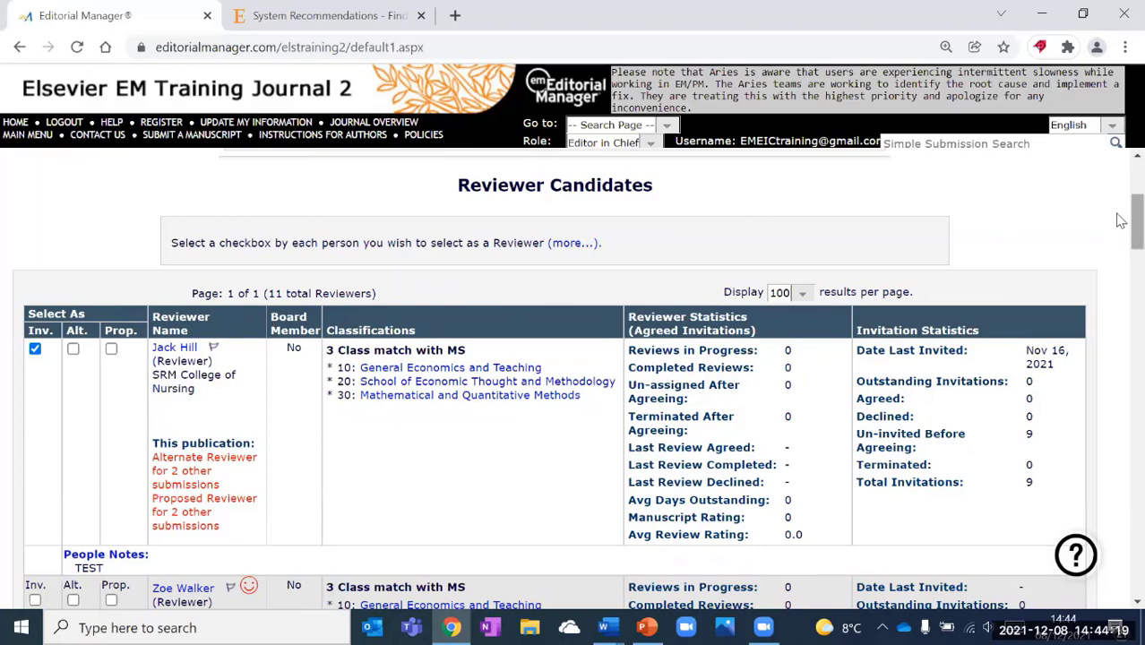
{"action": "scroll", "coordinate": [1120, 269], "scroll_direction": "down", "scroll_amount": 8}
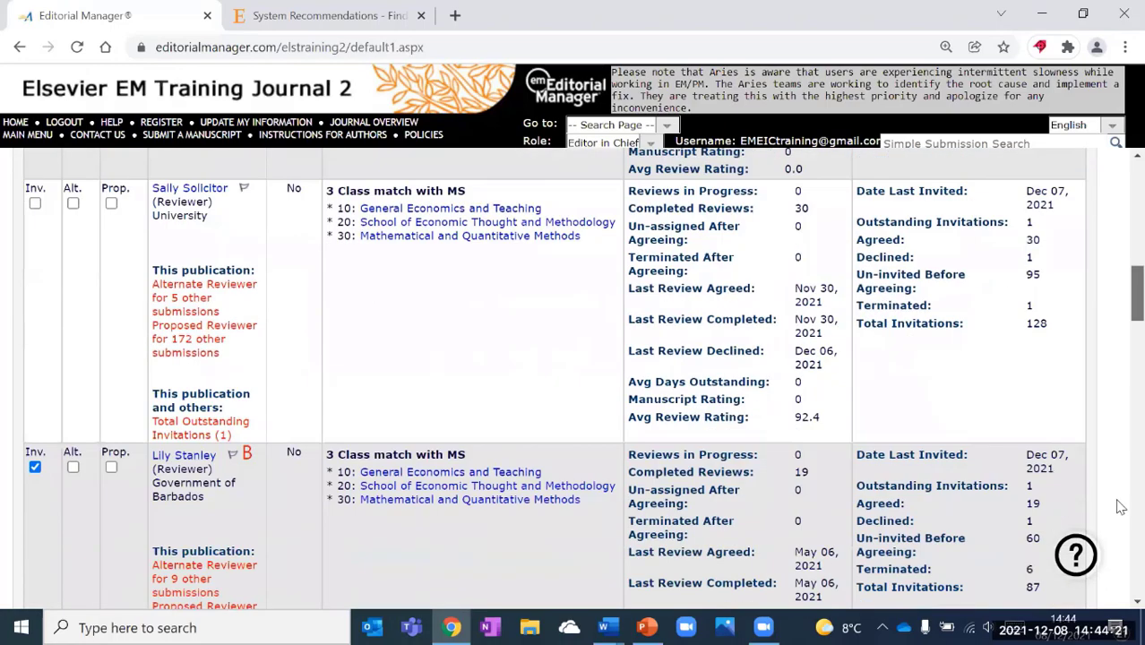
{"action": "scroll", "coordinate": [1120, 538], "scroll_direction": "down", "scroll_amount": 15}
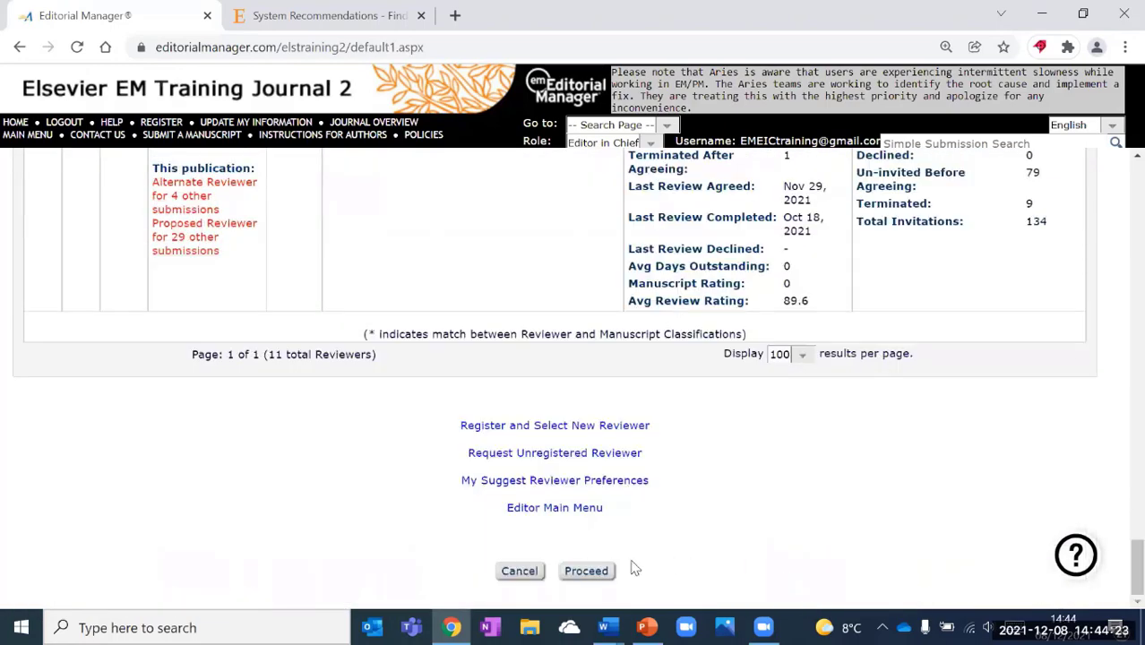
Proceed to Confirm Selection and Customize Letters and review the Reviewers to Invite and Alternate Reviewers sections.
{"action": "left_click", "coordinate": [594, 571]}
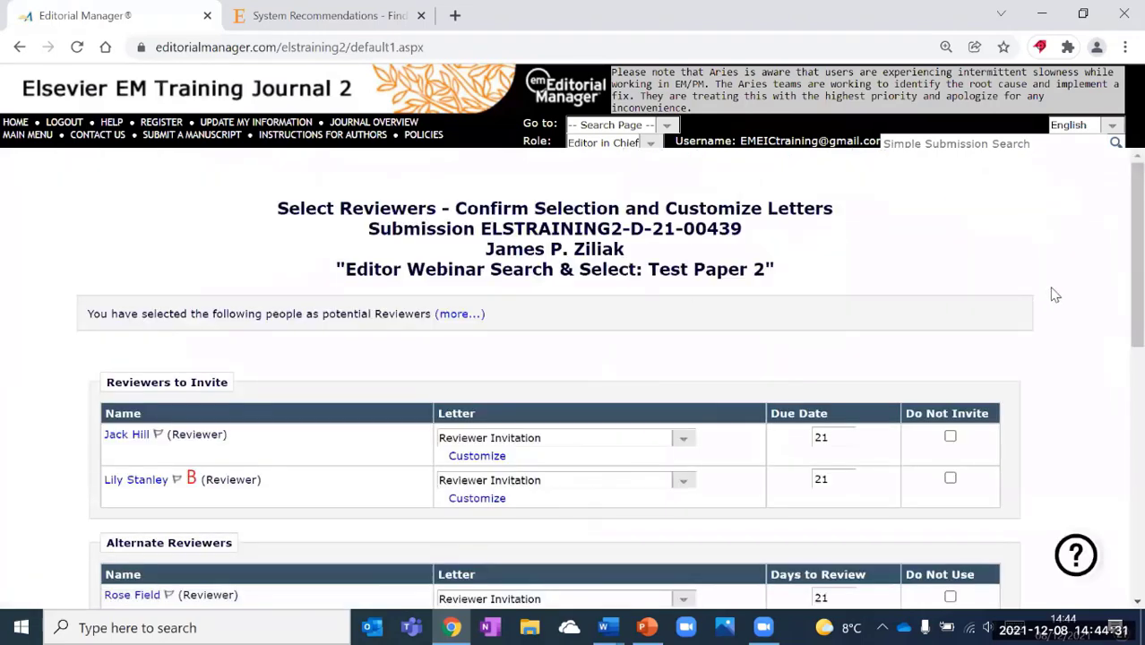
{"action": "scroll", "coordinate": [1054, 295], "scroll_direction": "down", "scroll_amount": 1}
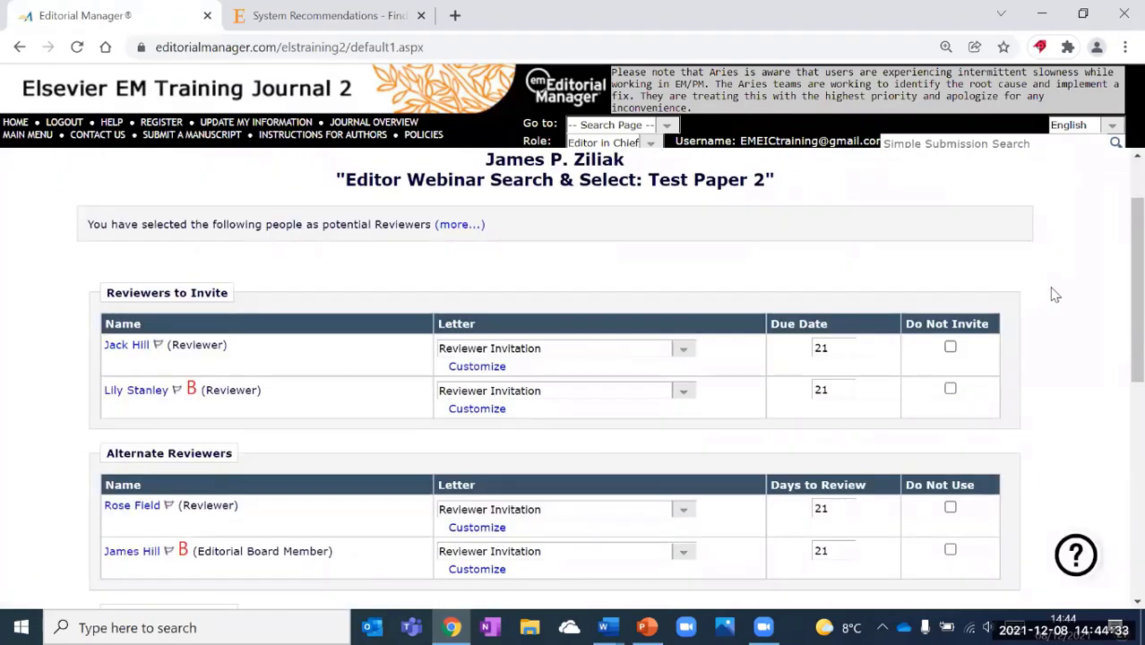
{"action": "scroll", "coordinate": [1054, 297], "scroll_direction": "down", "scroll_amount": 1}
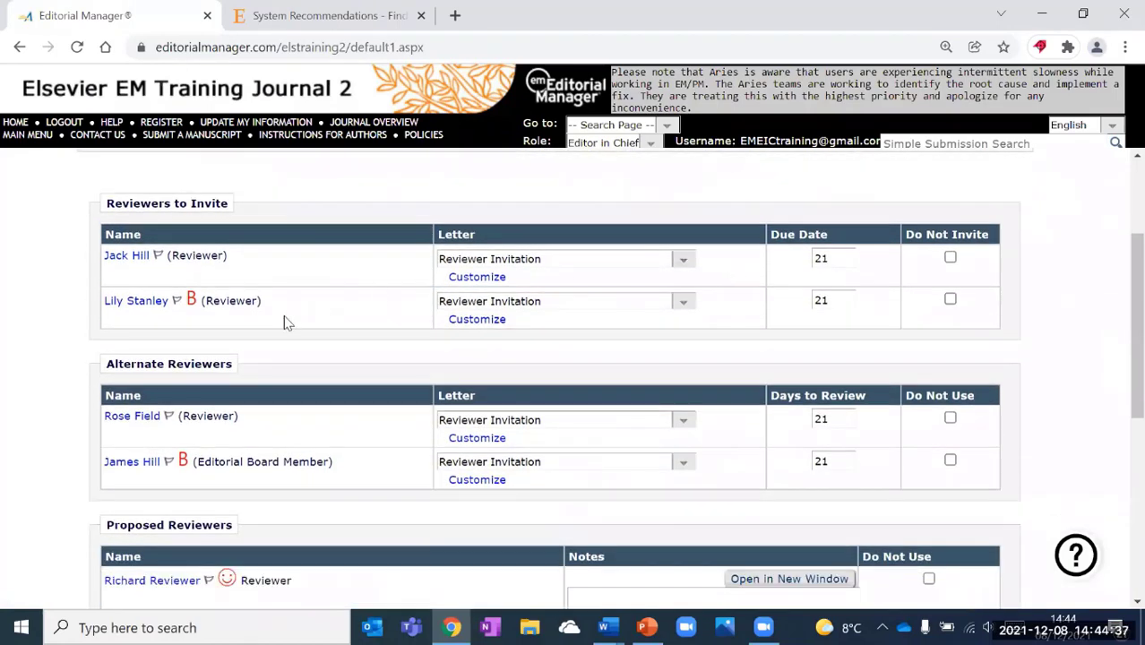
{"action": "left_click_drag", "start_coordinate": [106, 203], "coordinate": [235, 207]}
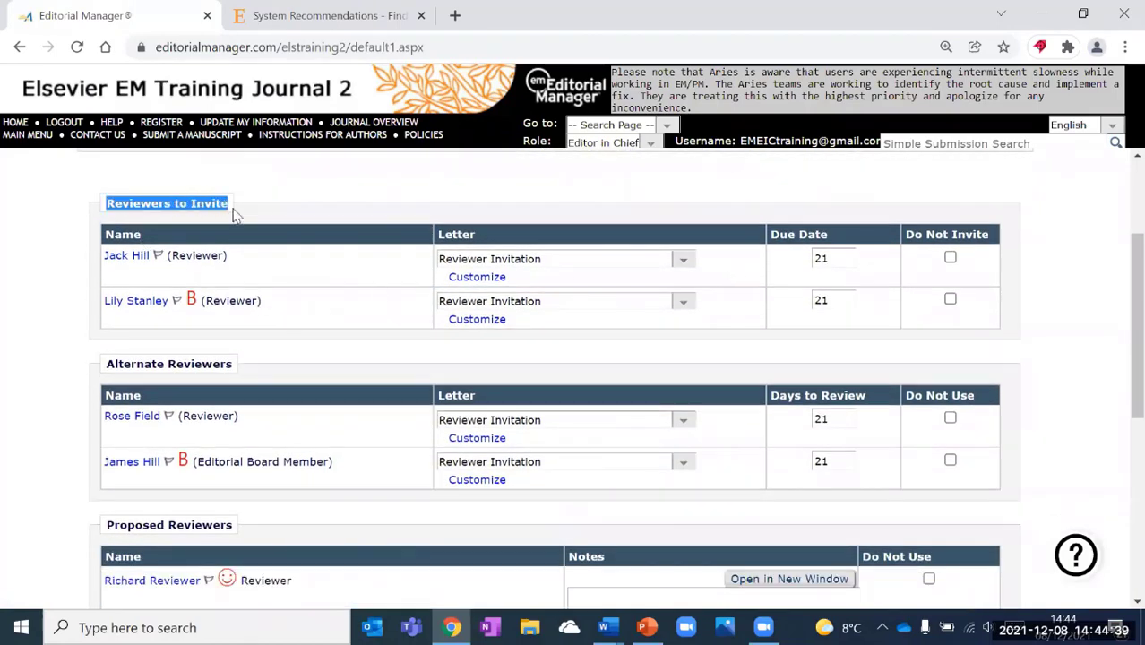
{"action": "left_click_drag", "start_coordinate": [106, 367], "coordinate": [234, 373]}
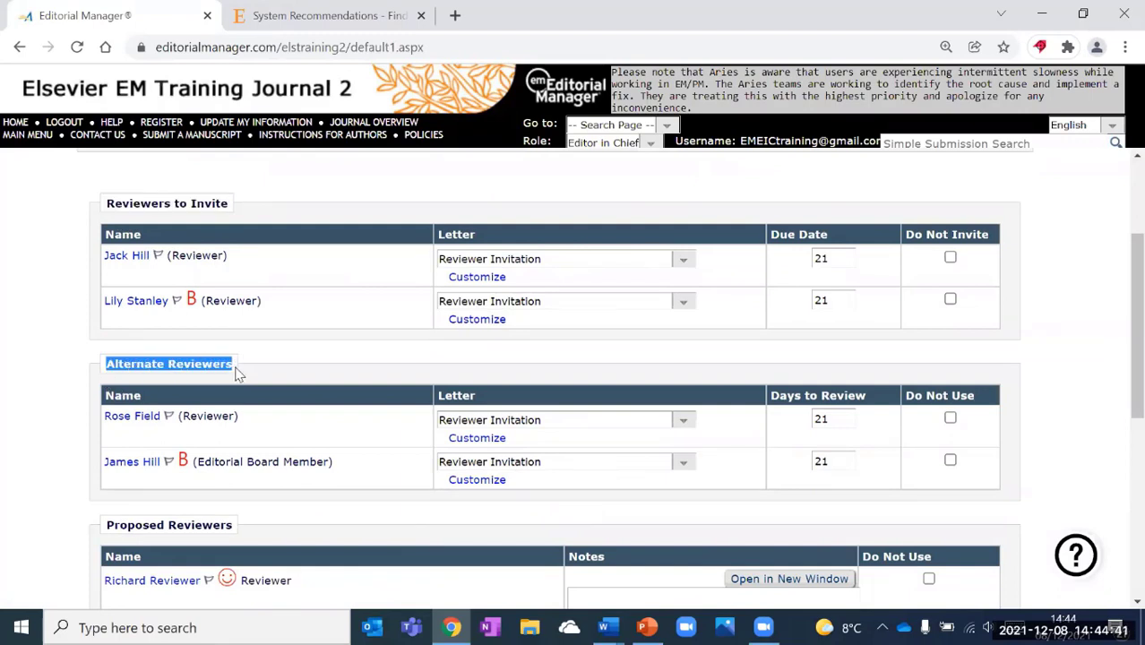
Remove the recipient's name from the first invitee's letter greeting and save the customized letter.
{"action": "left_click", "coordinate": [477, 279]}
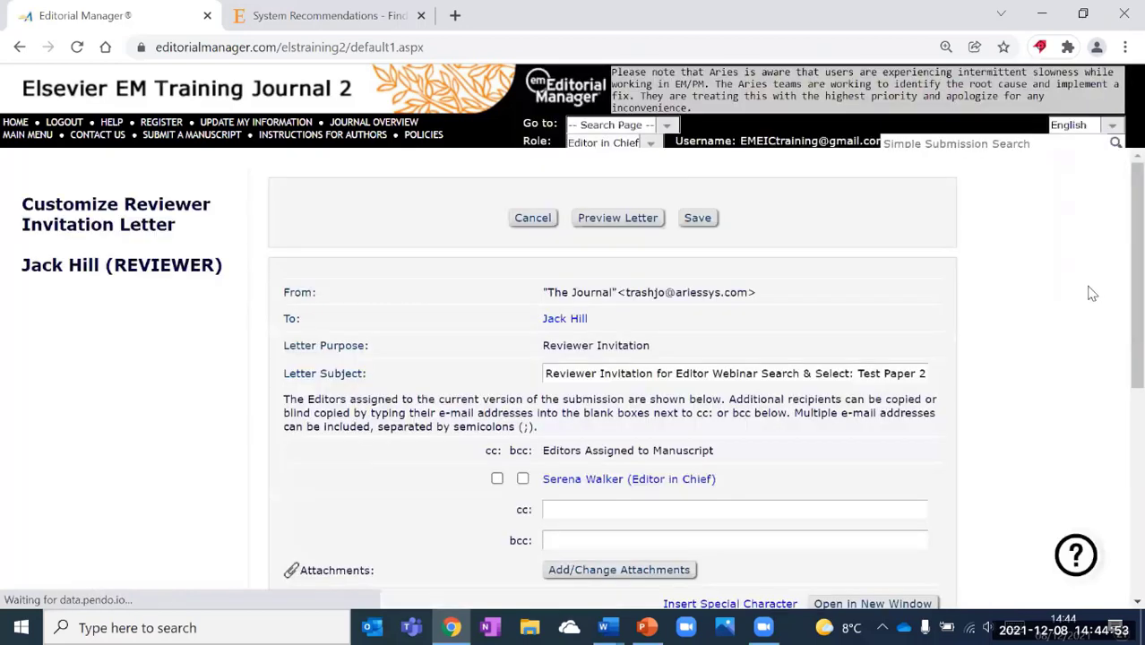
{"action": "scroll", "coordinate": [1090, 291], "scroll_direction": "down", "scroll_amount": 1}
{"action": "scroll", "coordinate": [1092, 293], "scroll_direction": "down", "scroll_amount": 1}
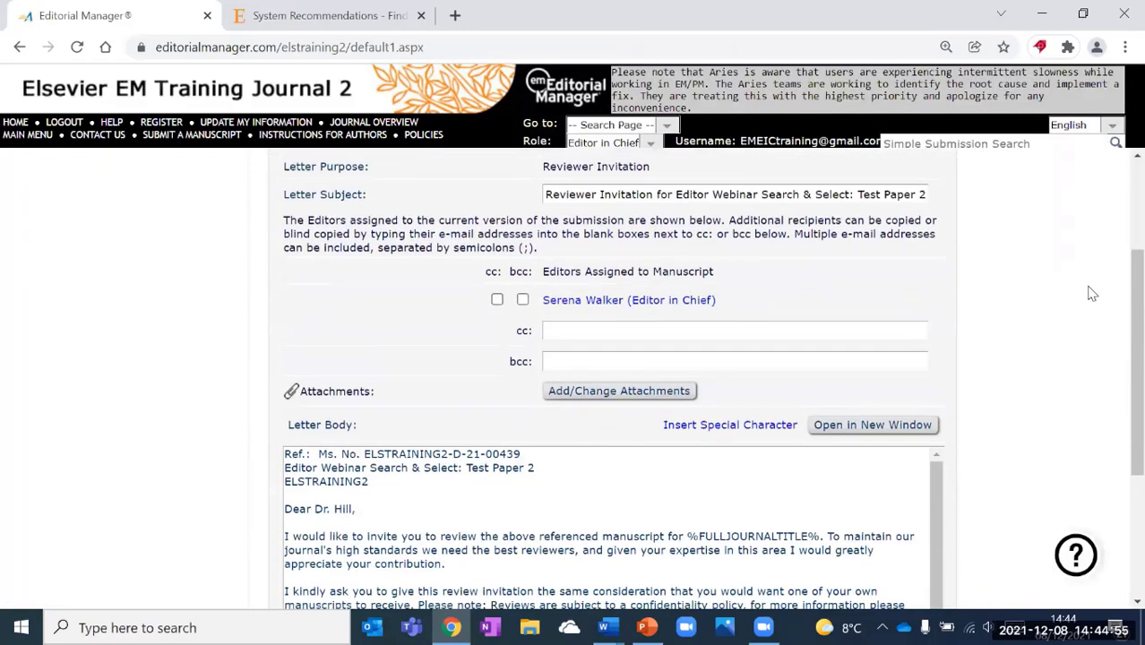
{"action": "scroll", "coordinate": [1091, 293], "scroll_direction": "down", "scroll_amount": 2}
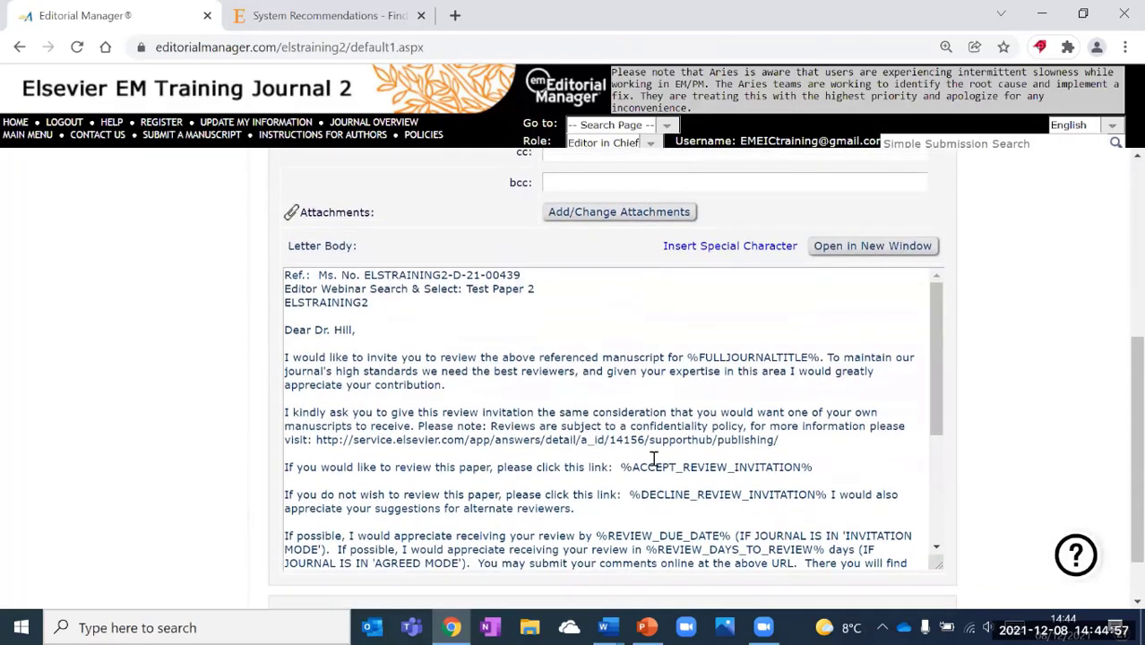
{"action": "left_click_drag", "start_coordinate": [688, 356], "coordinate": [818, 357]}
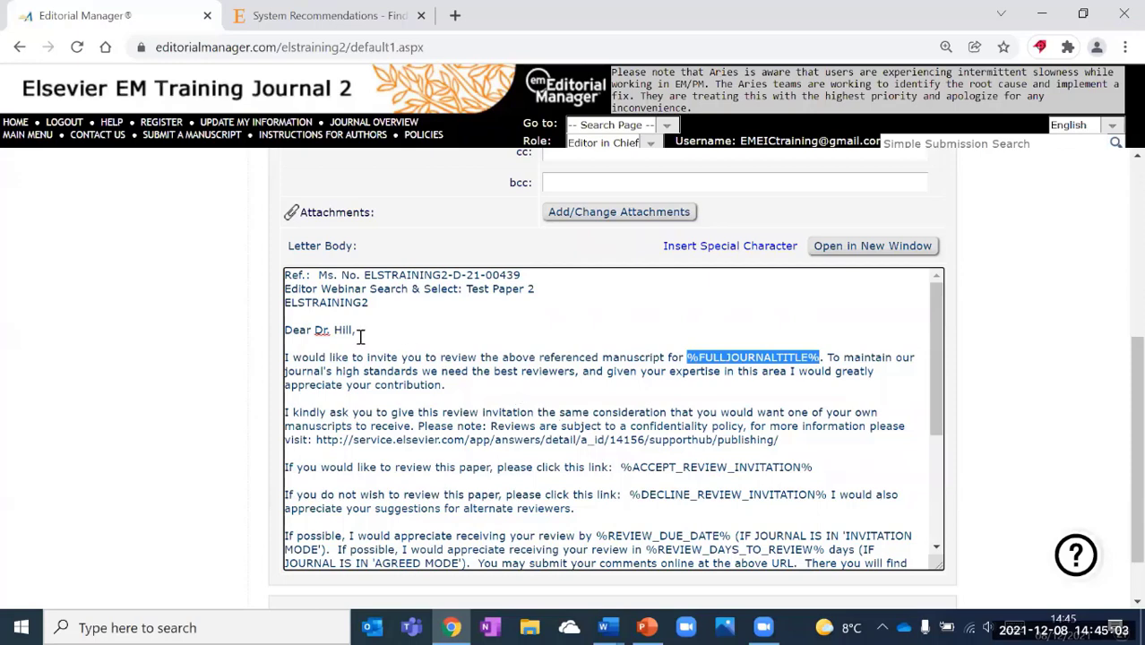
{"action": "left_click_drag", "start_coordinate": [354, 329], "coordinate": [318, 328]}
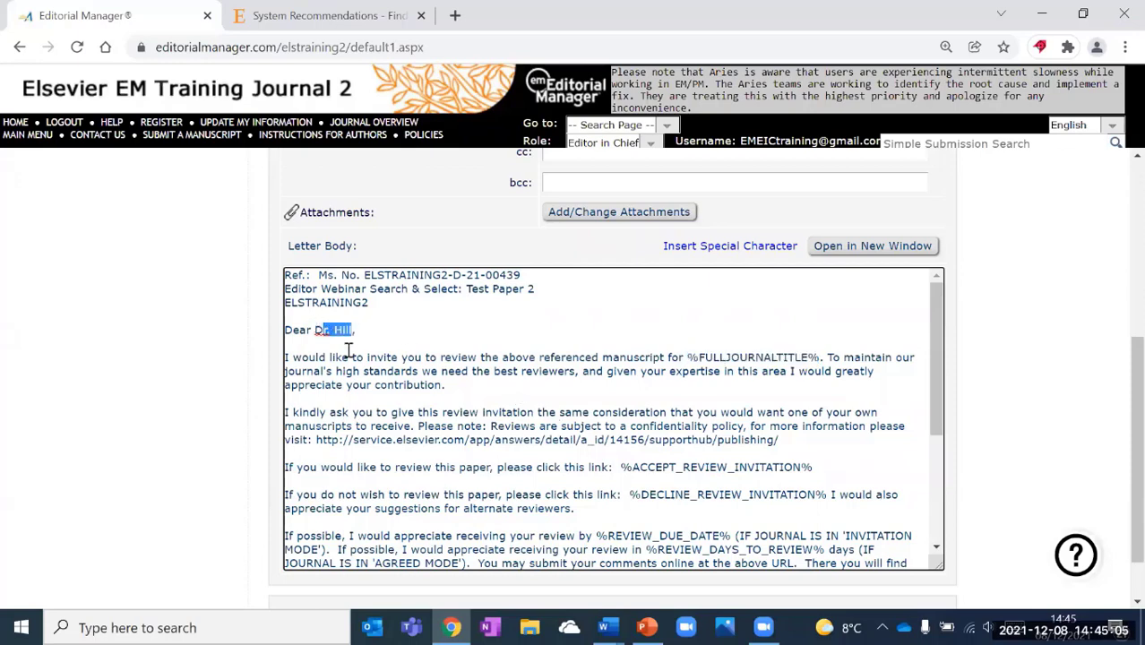
{"action": "key", "text": "BackSpace"}
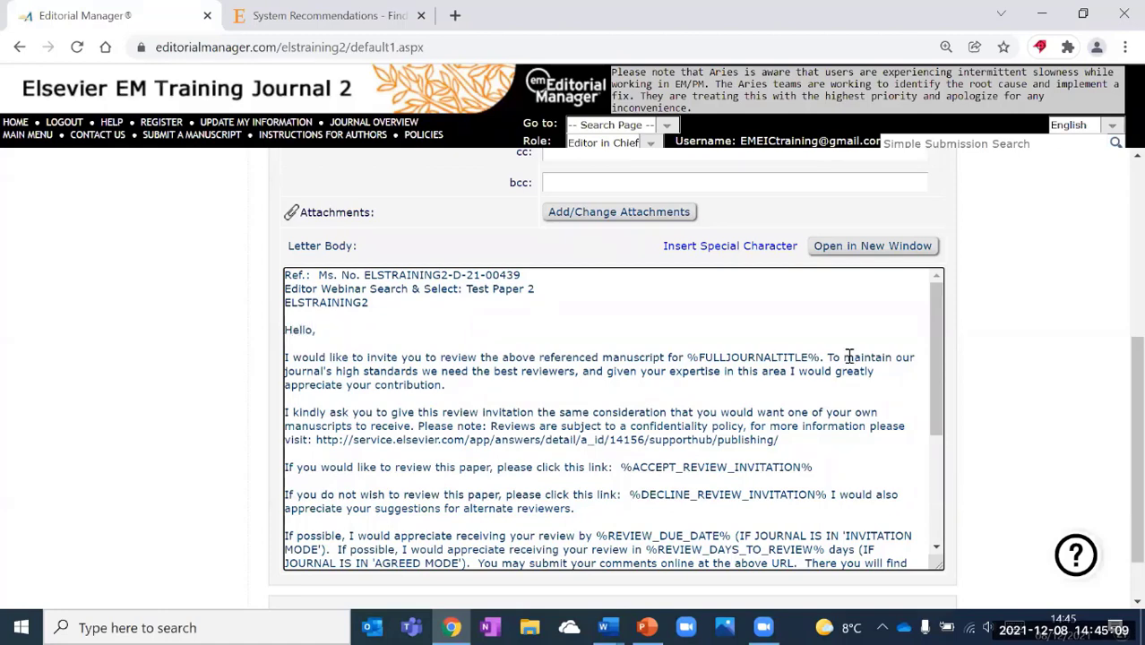
{"action": "scroll", "coordinate": [909, 359], "scroll_direction": "down", "scroll_amount": 3}
{"action": "scroll", "coordinate": [986, 386], "scroll_direction": "down", "scroll_amount": 2}
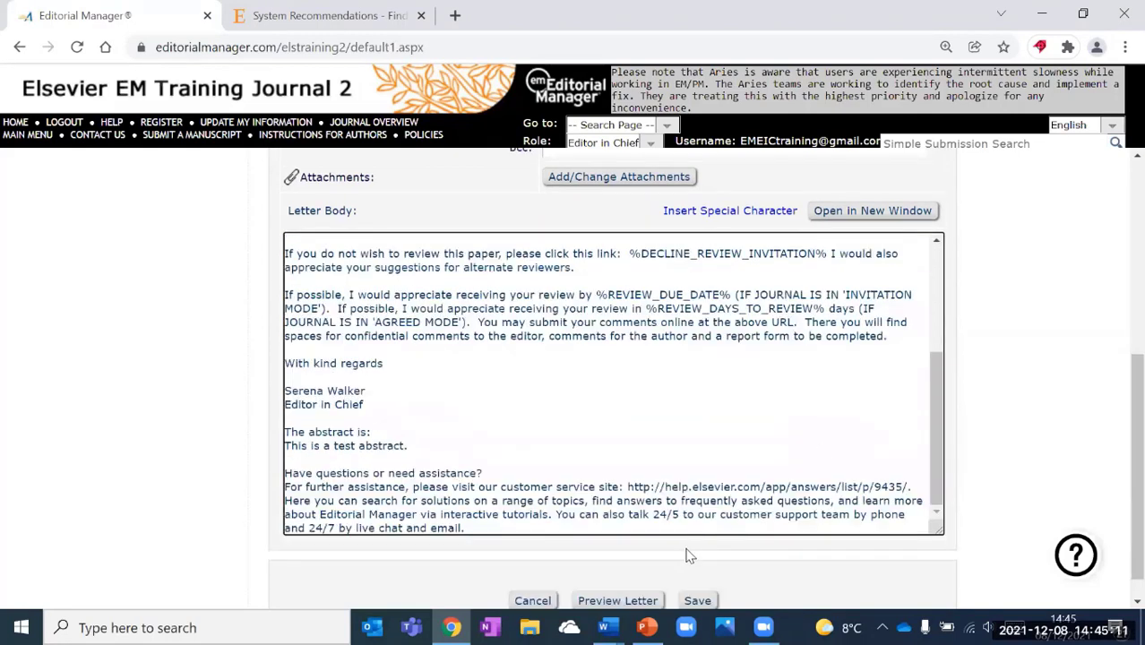
{"action": "left_click", "coordinate": [696, 568]}
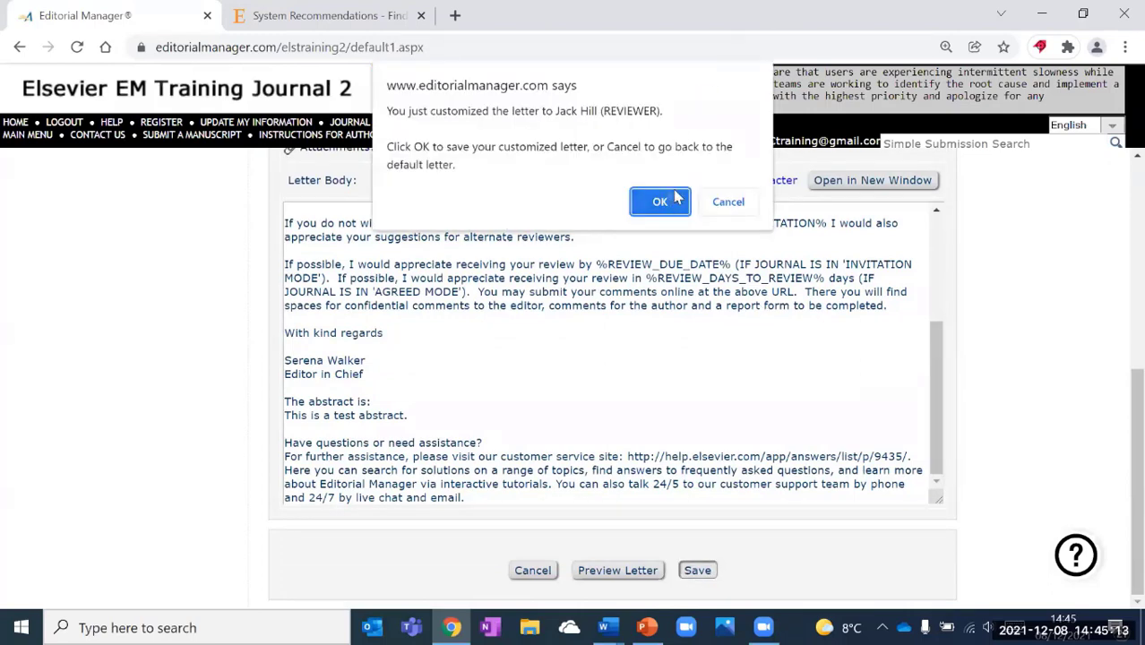
{"action": "left_click", "coordinate": [660, 200]}
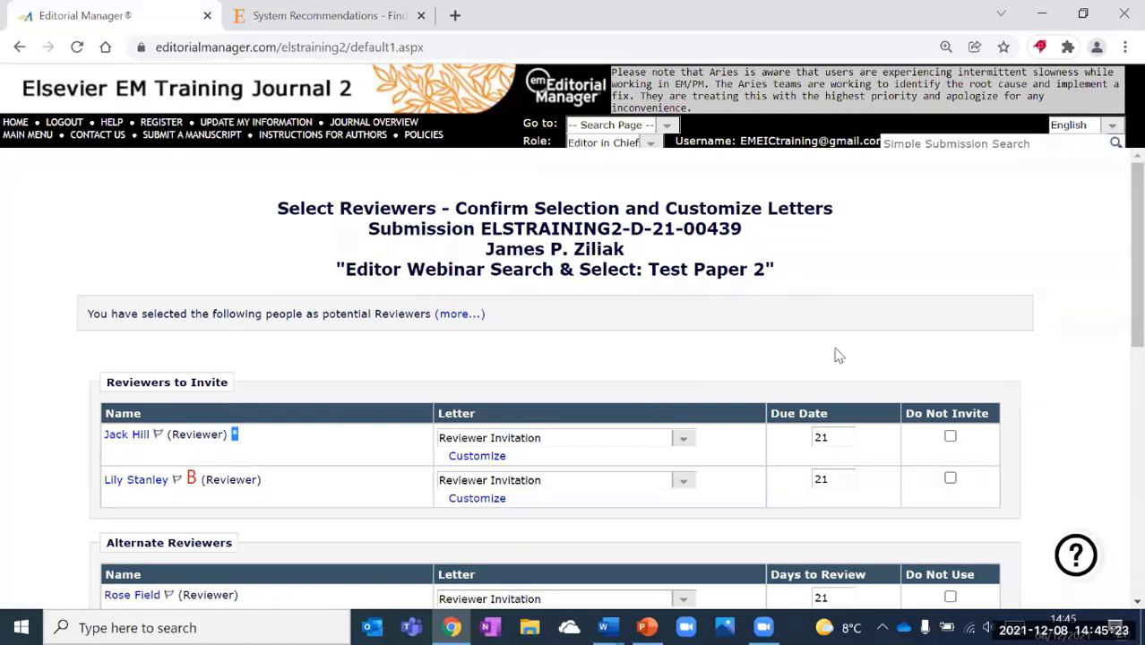
Set Days to Review to 10 for both alternate reviewers.
{"action": "scroll", "coordinate": [844, 417], "scroll_direction": "down", "scroll_amount": 2}
{"action": "key", "text": "BackSpace"}
{"action": "key", "text": "BackSpace"}
{"action": "type", "text": "10"}
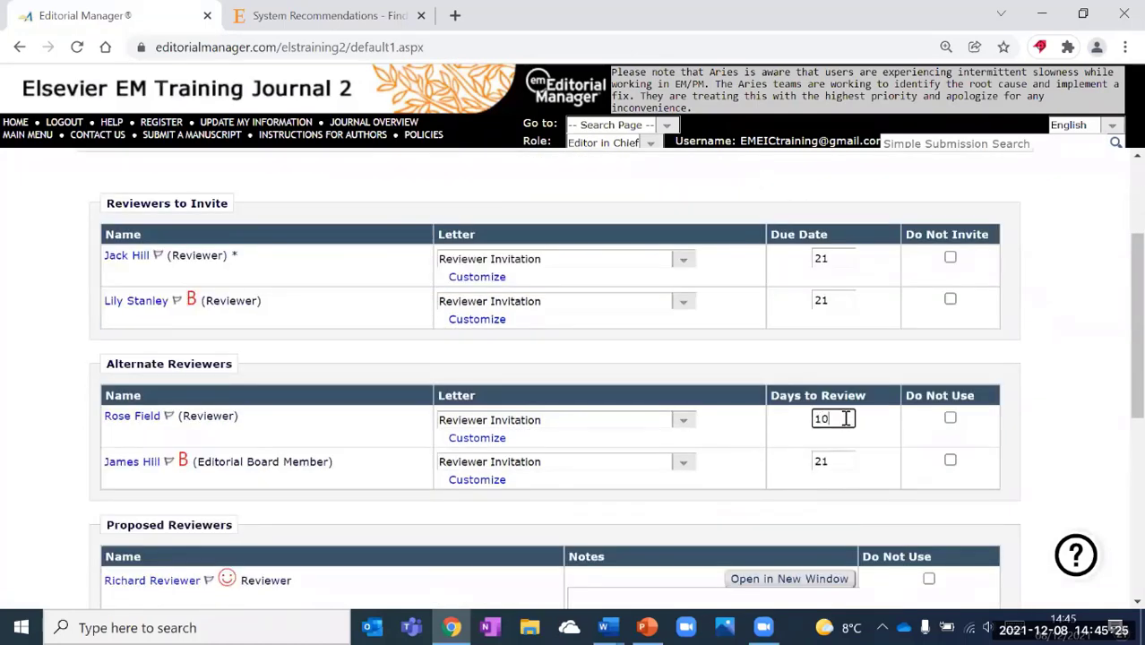
{"action": "left_click", "coordinate": [851, 459]}
{"action": "key", "text": "BackSpace"}
{"action": "key", "text": "BackSpace"}
{"action": "type", "text": "10"}
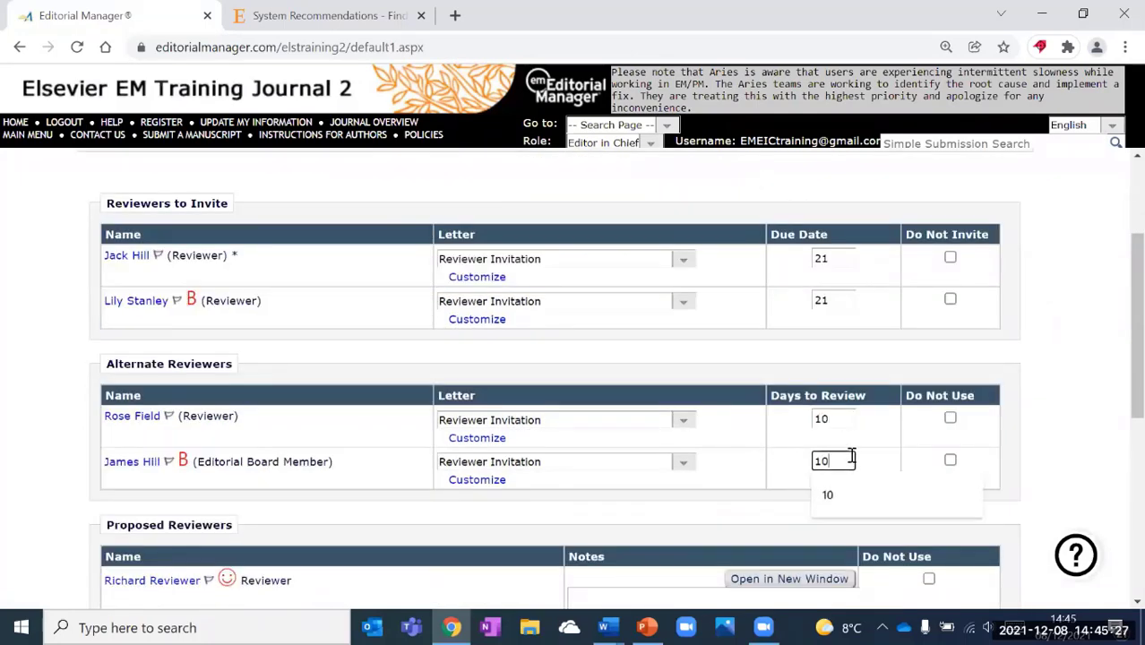
Tick Do Not Use for the fourth proposed reviewer.
{"action": "scroll", "coordinate": [764, 436], "scroll_direction": "down", "scroll_amount": 3}
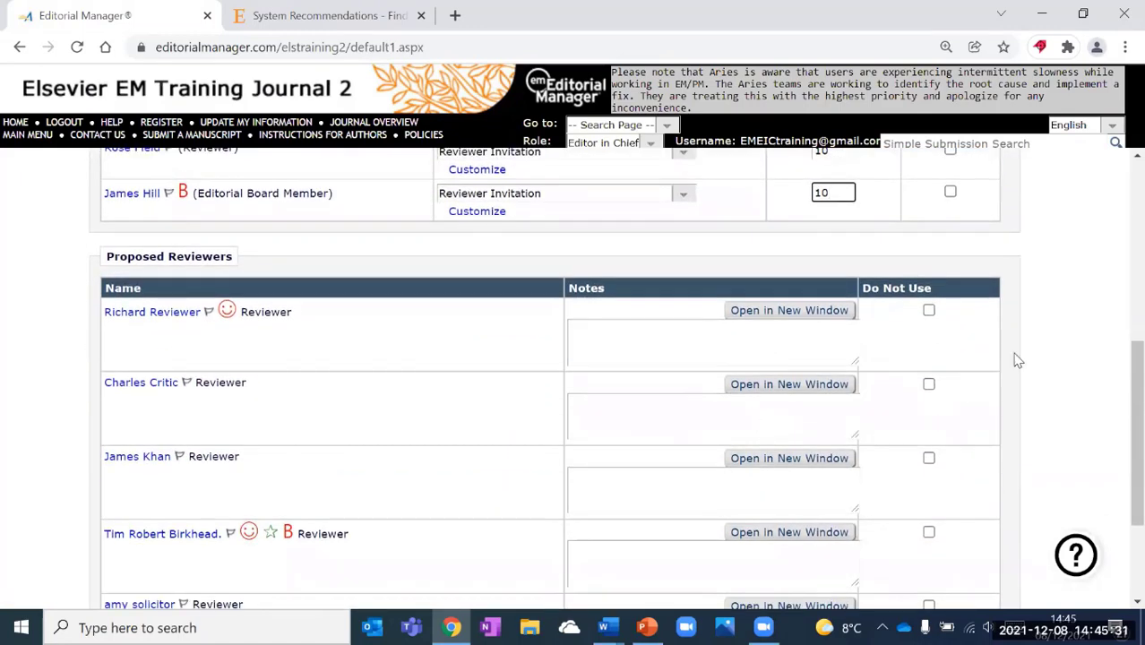
{"action": "scroll", "coordinate": [1043, 350], "scroll_direction": "down", "scroll_amount": 1}
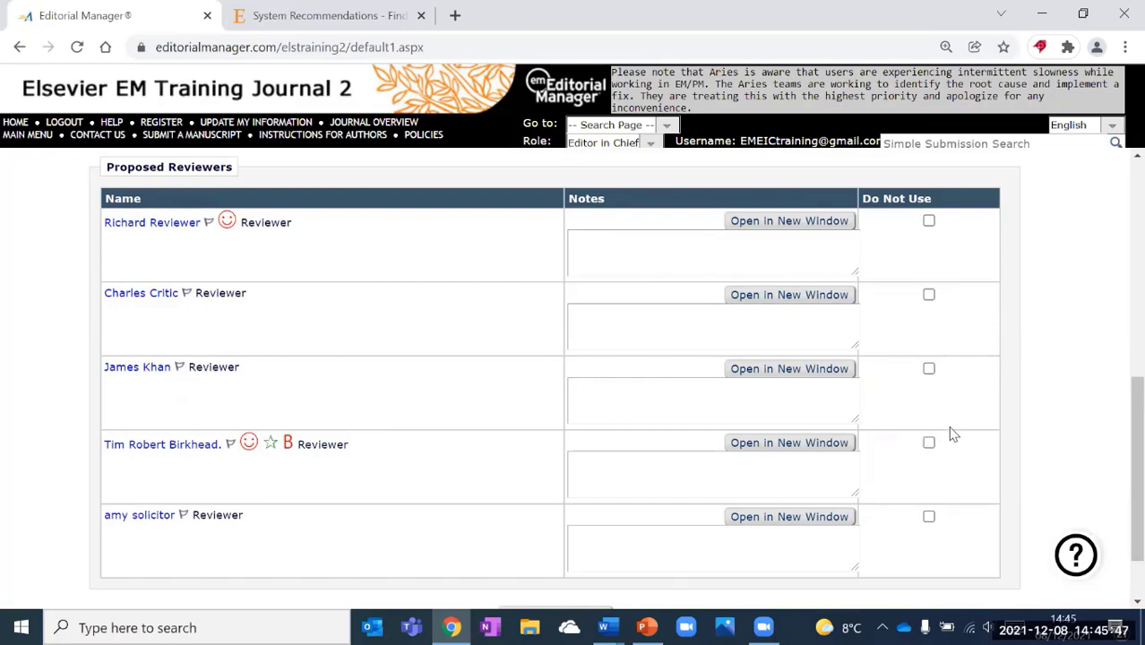
{"action": "left_click", "coordinate": [929, 443]}
Confirm the selections to send invitations, then go to the Reviewer Selection Summary.
{"action": "left_click_drag", "start_coordinate": [1136, 391], "coordinate": [1136, 282]}
{"action": "scroll", "coordinate": [974, 378], "scroll_direction": "up", "scroll_amount": 2}
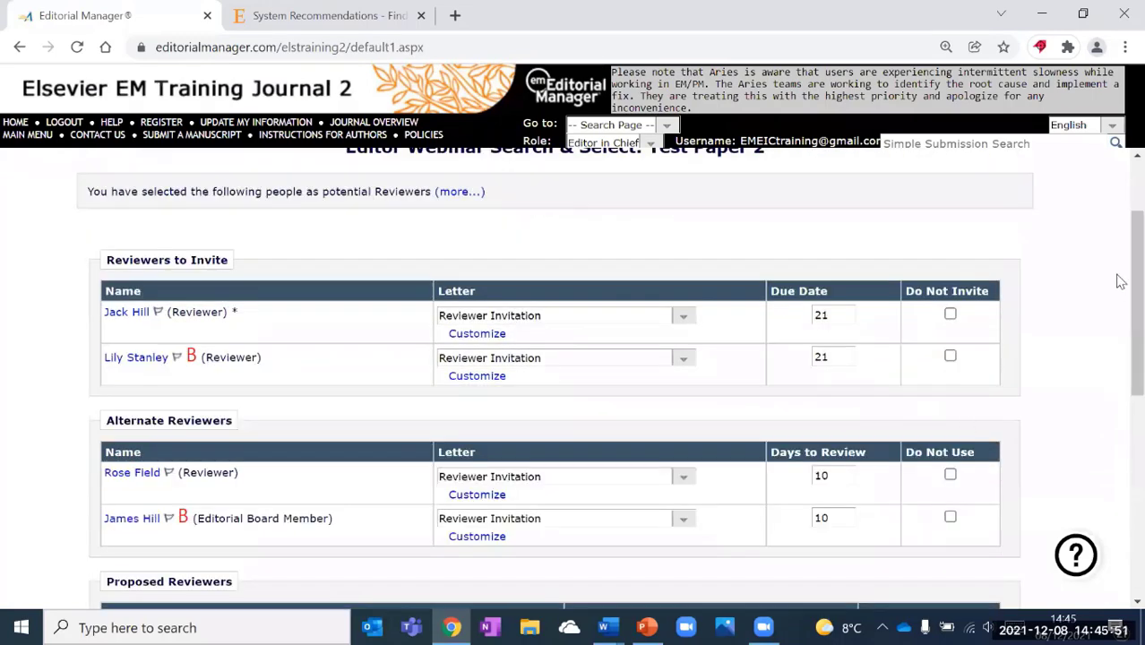
{"action": "scroll", "coordinate": [1117, 302], "scroll_direction": "down", "scroll_amount": 1}
{"action": "scroll", "coordinate": [1117, 430], "scroll_direction": "down", "scroll_amount": 5}
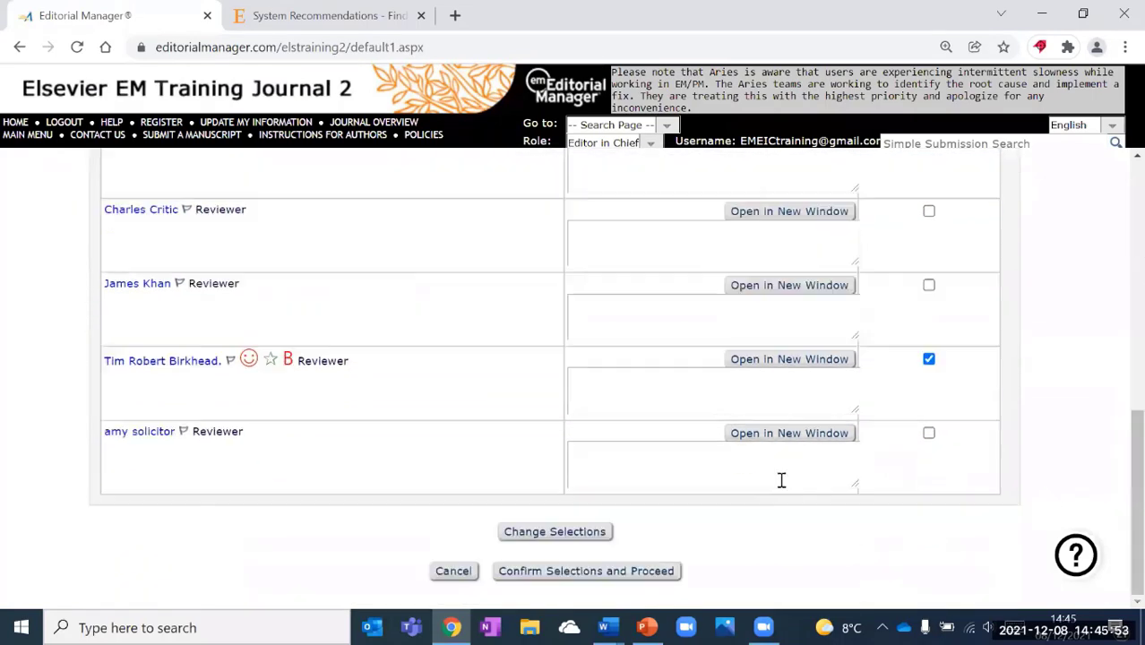
{"action": "left_click", "coordinate": [640, 576]}
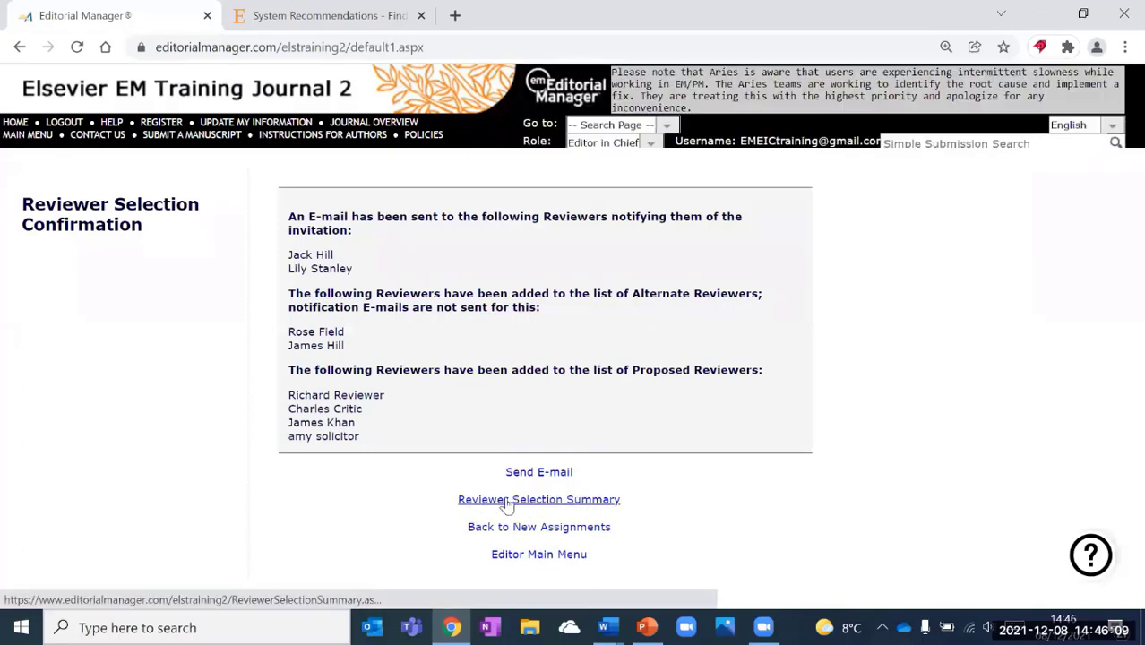
{"action": "left_click", "coordinate": [533, 505]}
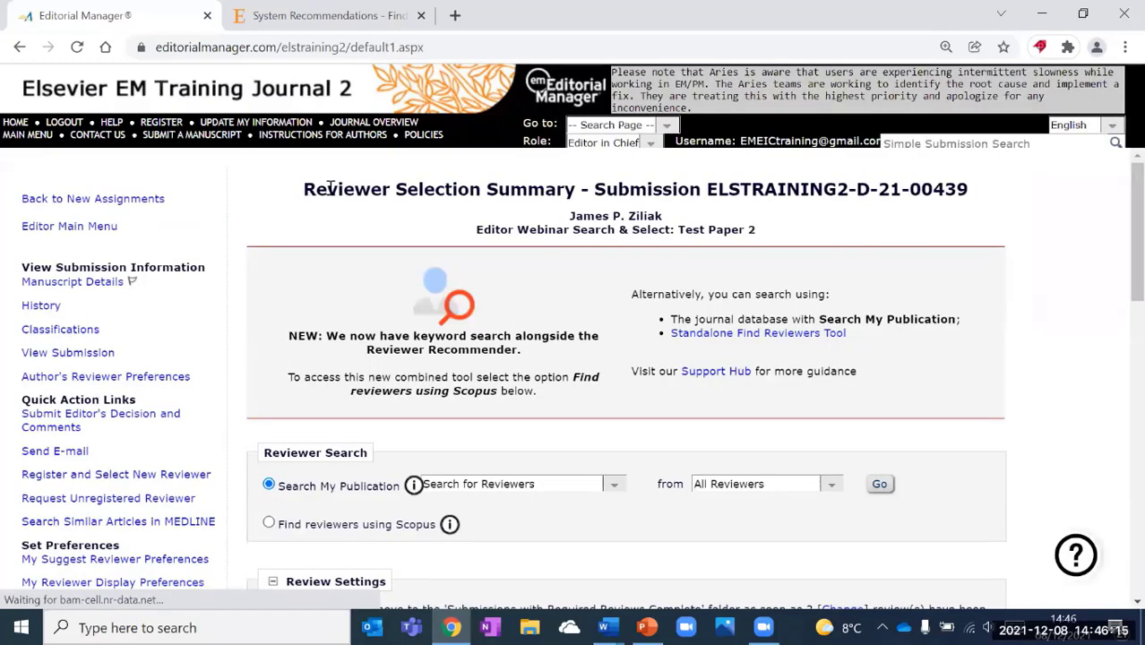
Review the summary's Selected, Alternate and Proposed Reviewers tables for ELSTRAINING2-D-21-00439.
{"action": "left_click_drag", "start_coordinate": [303, 189], "coordinate": [592, 190]}
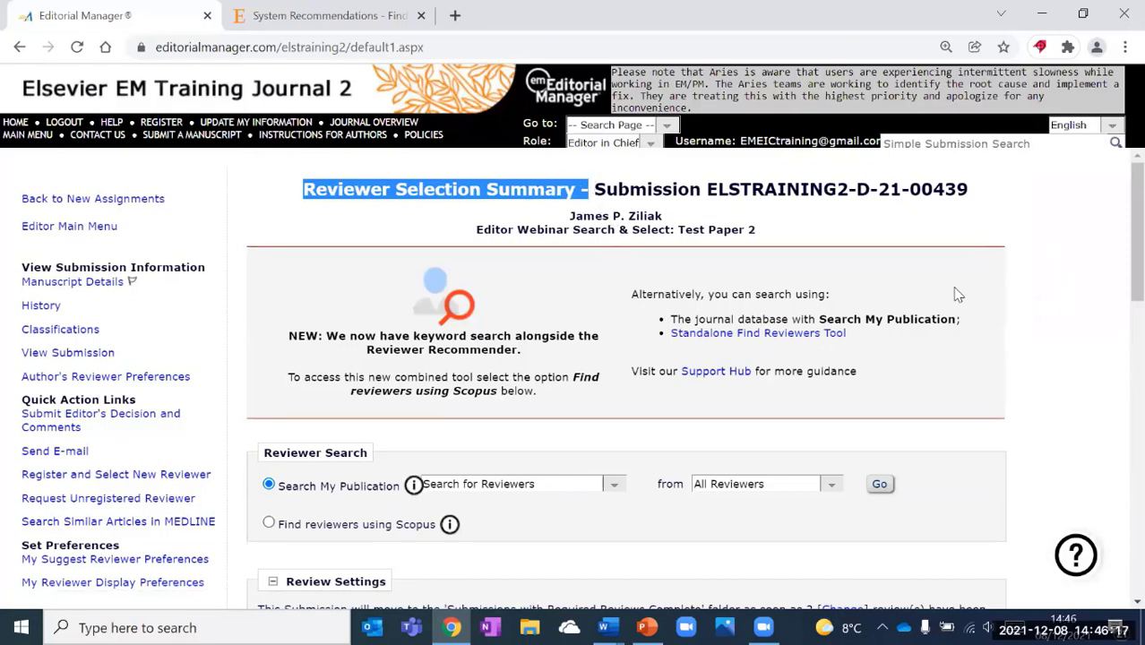
{"action": "scroll", "coordinate": [1047, 286], "scroll_direction": "down", "scroll_amount": 5}
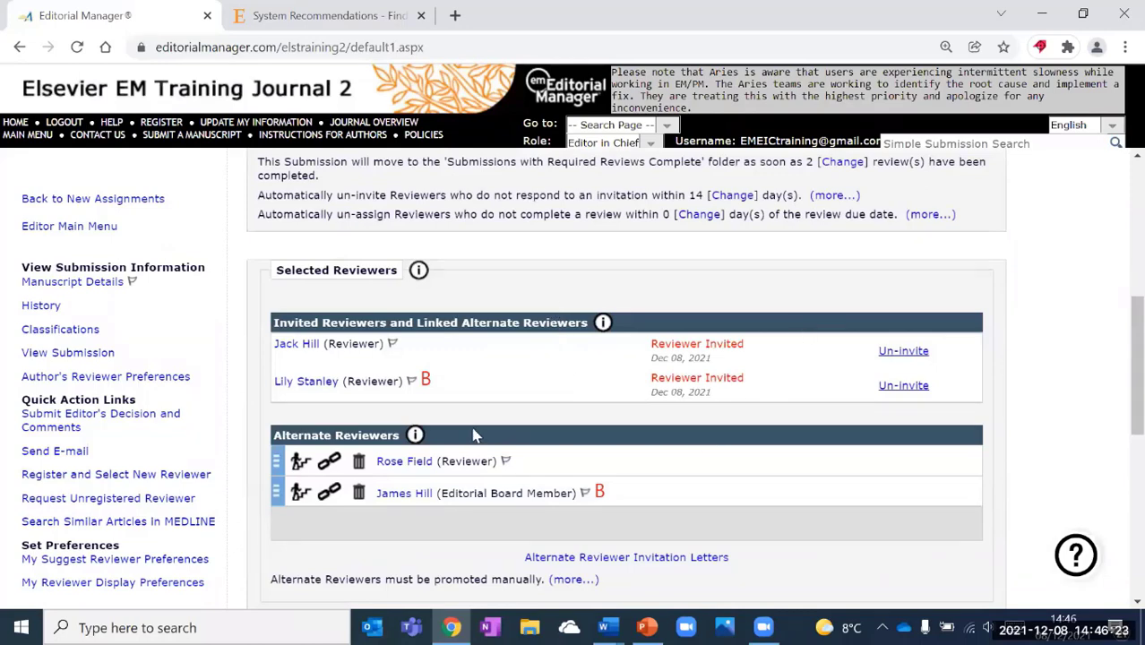
{"action": "left_click", "coordinate": [415, 434]}
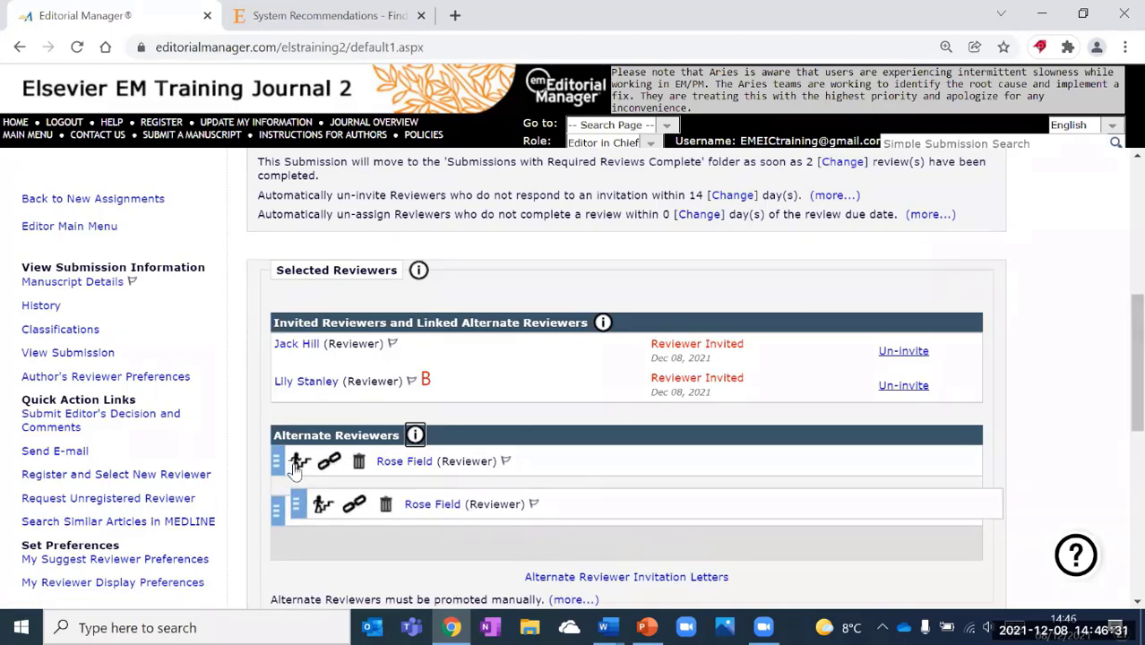
{"action": "mouse_move", "coordinate": [285, 472]}
{"action": "left_mouse_down"}
{"action": "mouse_move", "coordinate": [296, 473]}
{"action": "mouse_move", "coordinate": [280, 461]}
{"action": "left_mouse_up"}
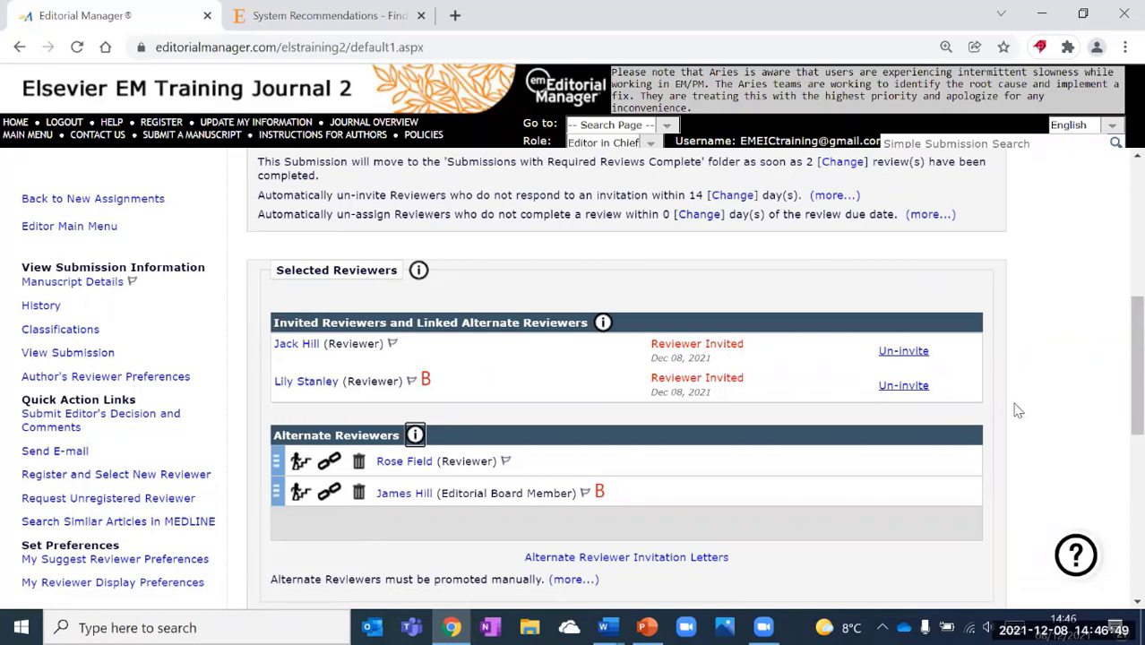
{"action": "scroll", "coordinate": [1030, 389], "scroll_direction": "down", "scroll_amount": 4}
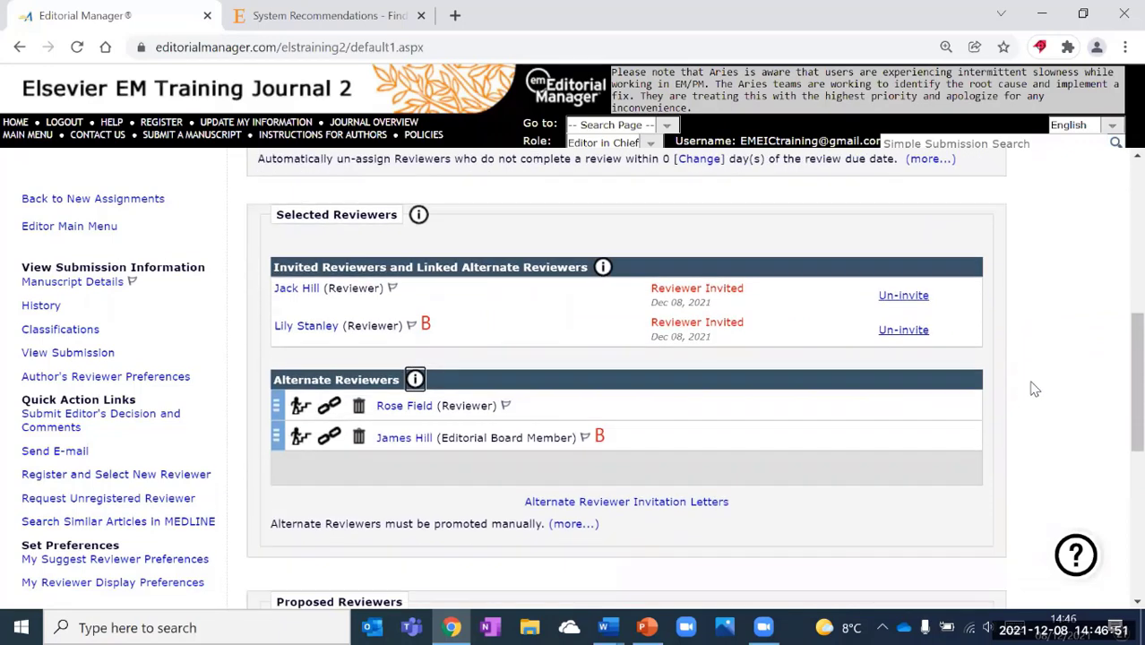
{"action": "scroll", "coordinate": [1035, 389], "scroll_direction": "down", "scroll_amount": 1}
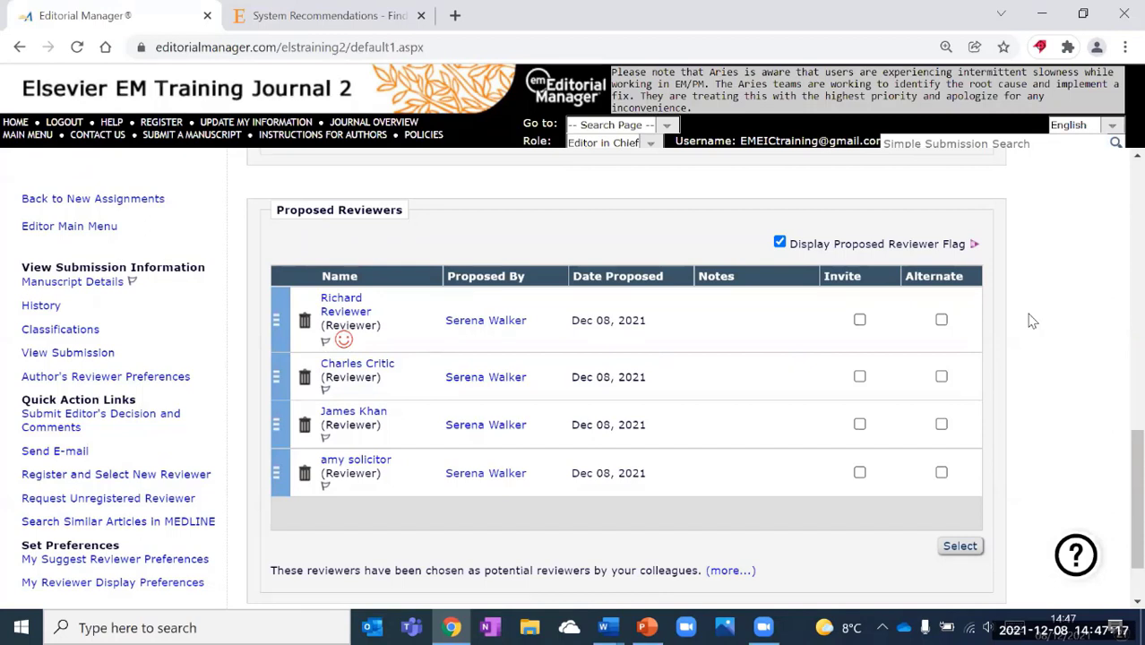
Tick Invite for the first proposed reviewer and Alternate for the second.
{"action": "left_click", "coordinate": [860, 321]}
{"action": "left_click", "coordinate": [941, 376]}
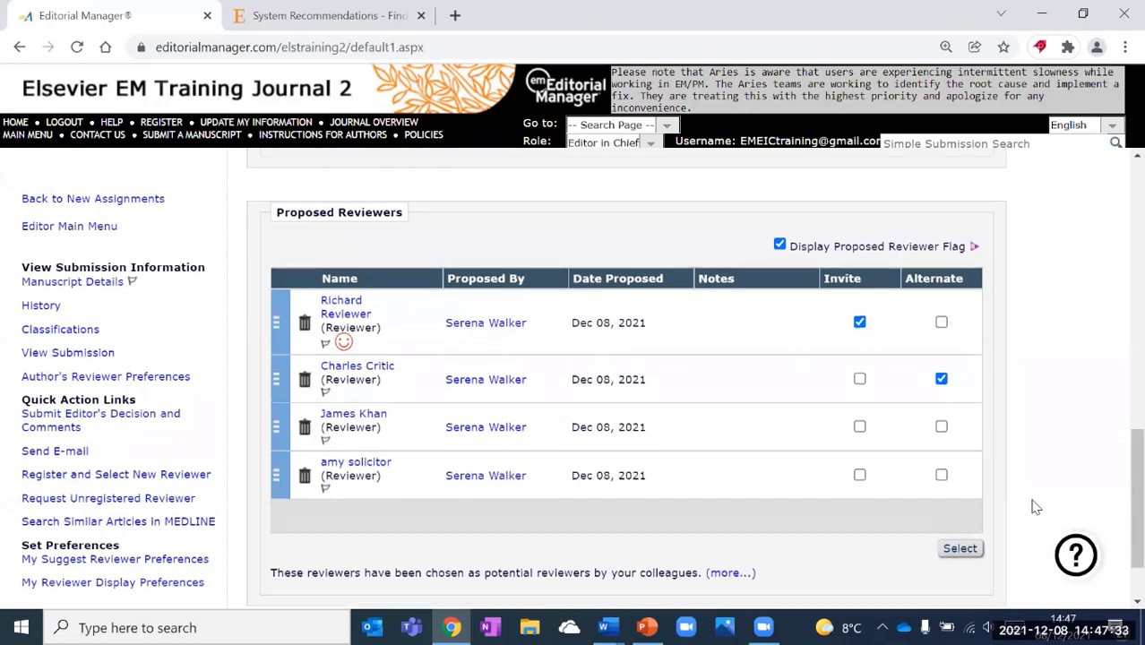
{"action": "scroll", "coordinate": [1035, 507], "scroll_direction": "up", "scroll_amount": 6}
{"action": "scroll", "coordinate": [1035, 507], "scroll_direction": "up", "scroll_amount": 5}
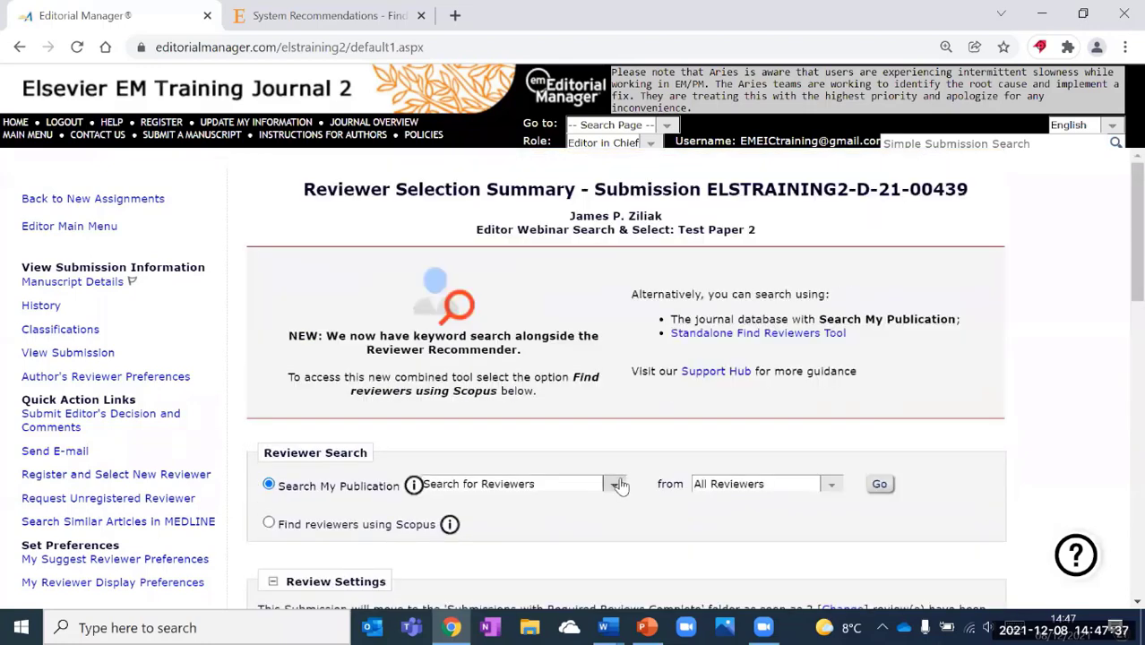
{"action": "left_click", "coordinate": [617, 484]}
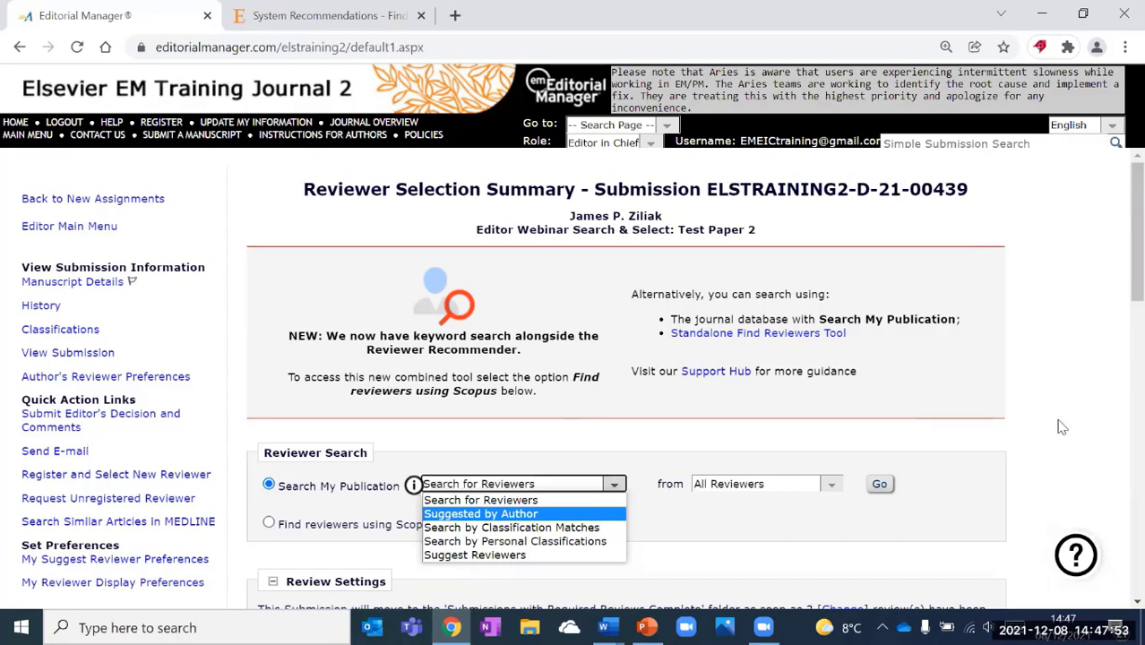
{"action": "left_click", "coordinate": [739, 414]}
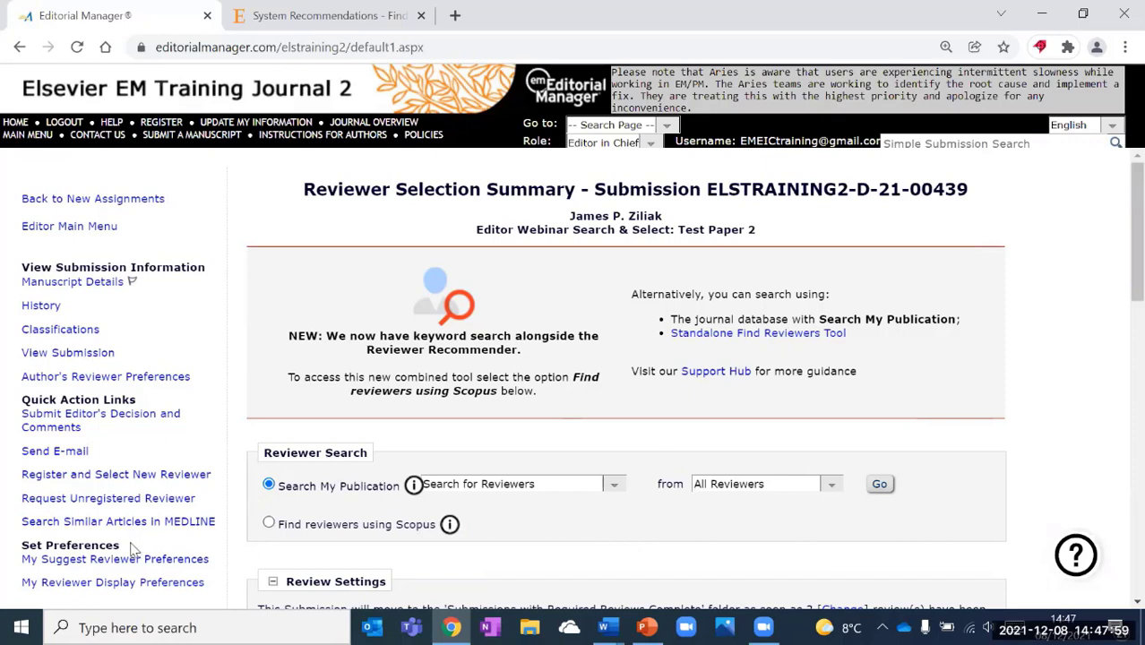
{"action": "left_click_drag", "start_coordinate": [119, 545], "coordinate": [26, 544]}
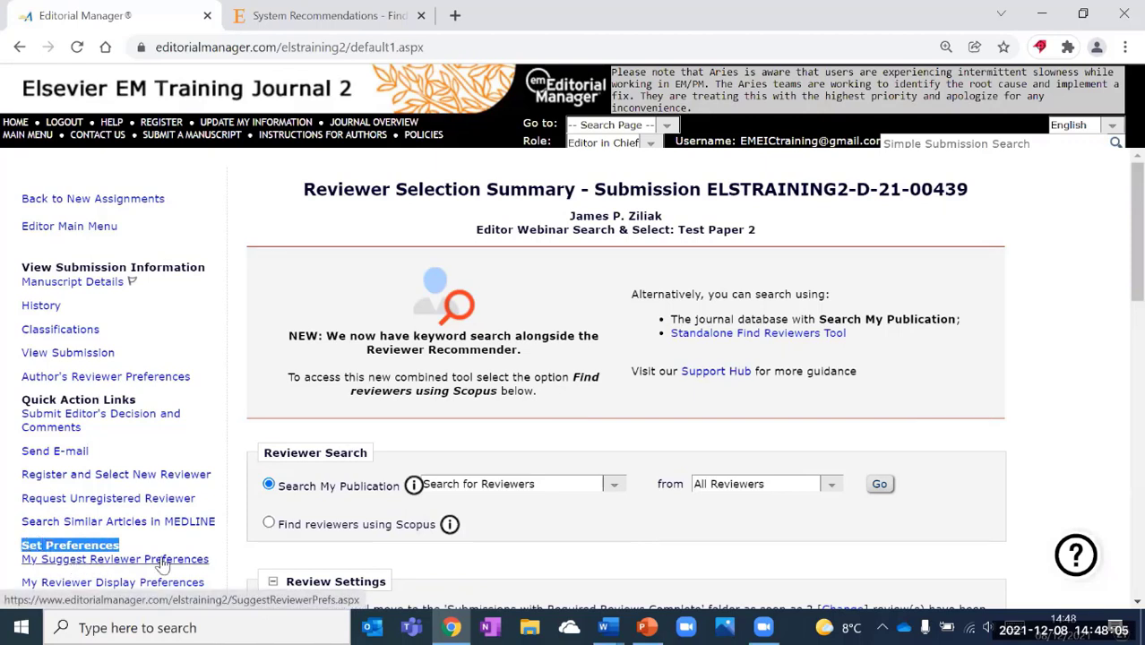
Open My Suggest Reviewer Preferences and inspect the sort-order priority fields.
{"action": "left_click", "coordinate": [120, 562]}
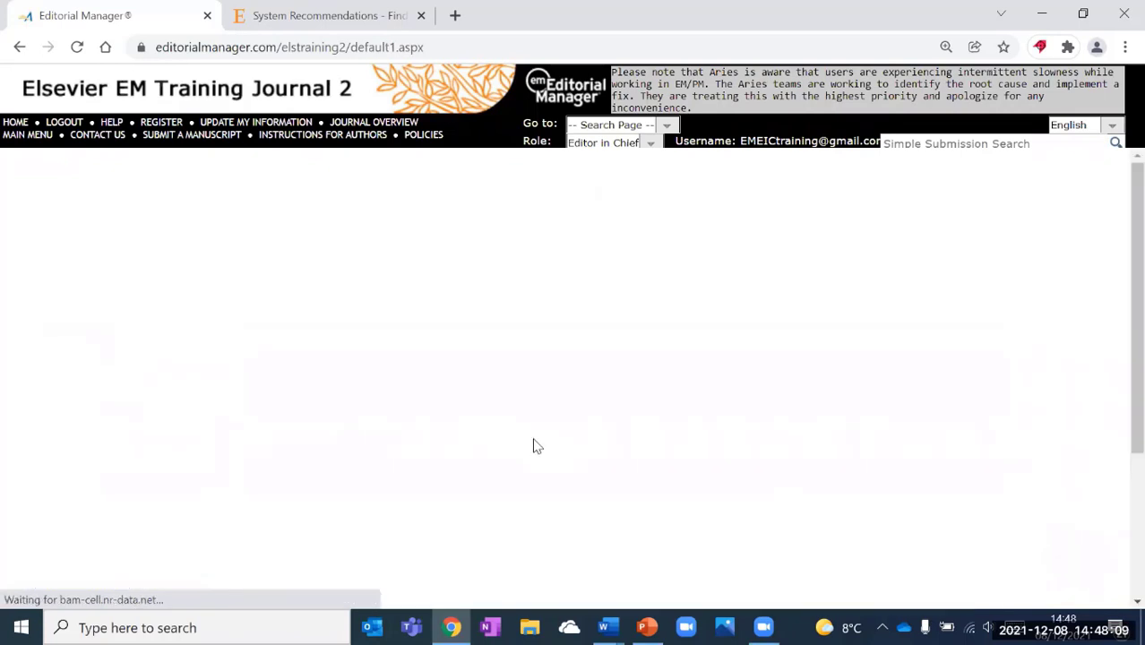
{"action": "left_click_drag", "start_coordinate": [397, 196], "coordinate": [718, 198]}
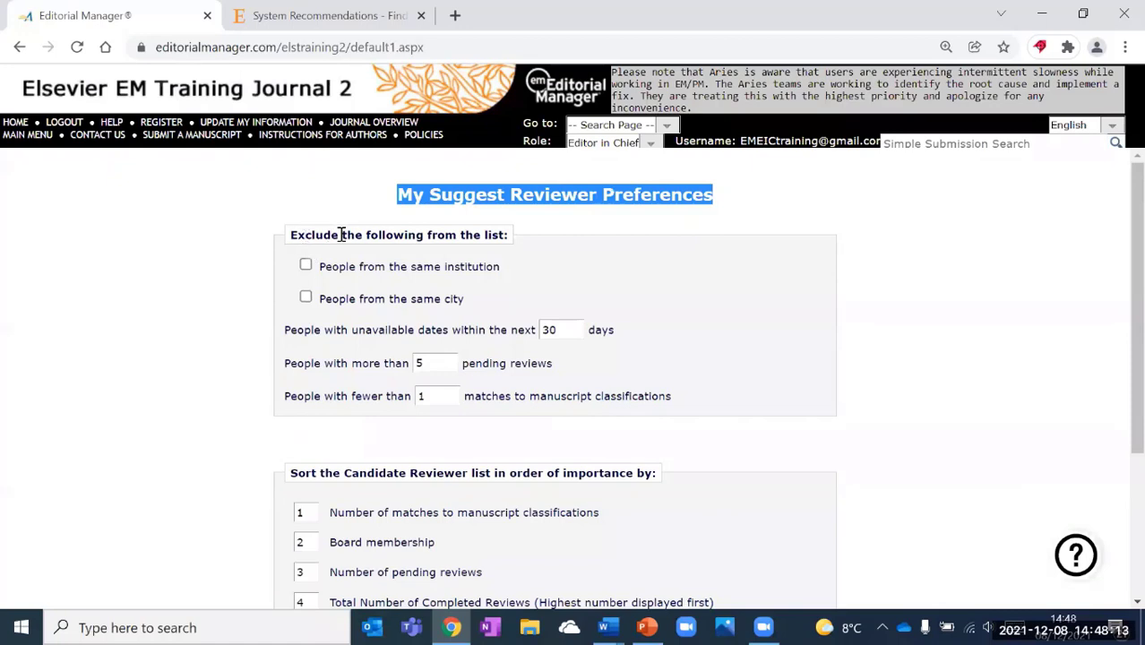
{"action": "left_click", "coordinate": [462, 234]}
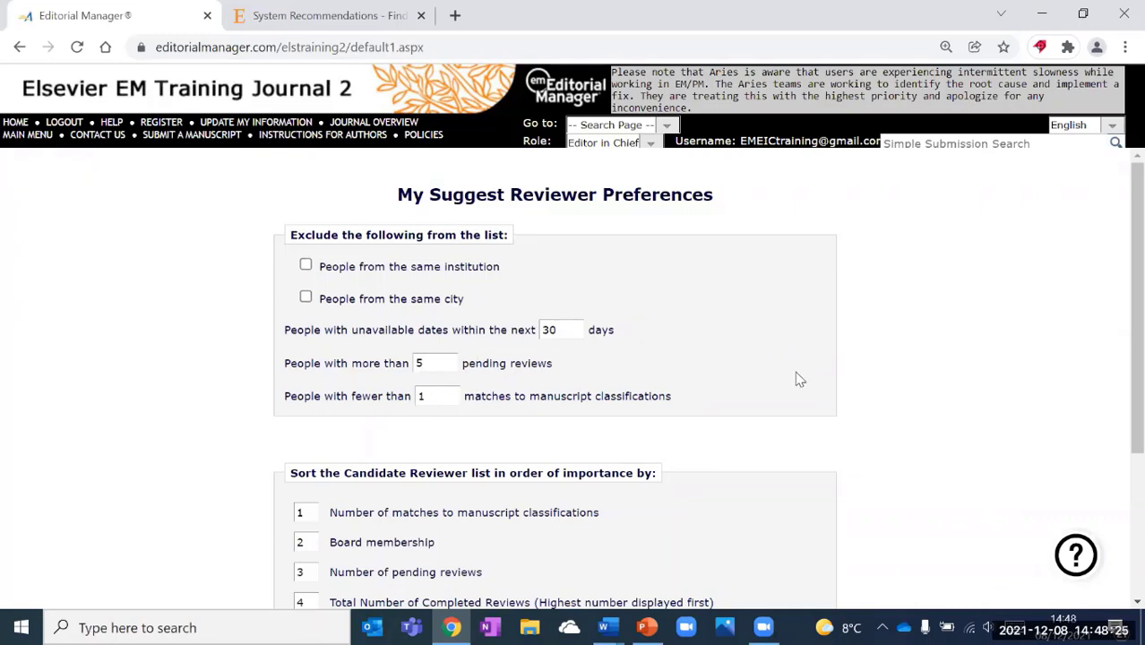
{"action": "scroll", "coordinate": [797, 379], "scroll_direction": "down", "scroll_amount": 1}
{"action": "scroll", "coordinate": [306, 350], "scroll_direction": "down", "scroll_amount": 2}
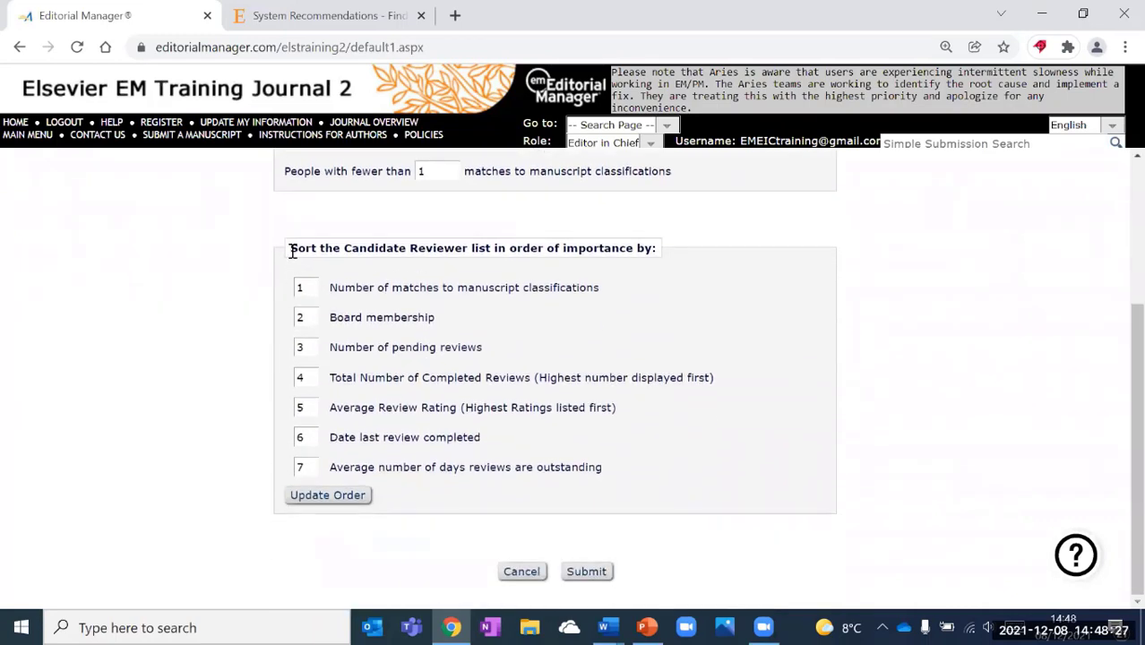
{"action": "left_click_drag", "start_coordinate": [292, 248], "coordinate": [664, 256]}
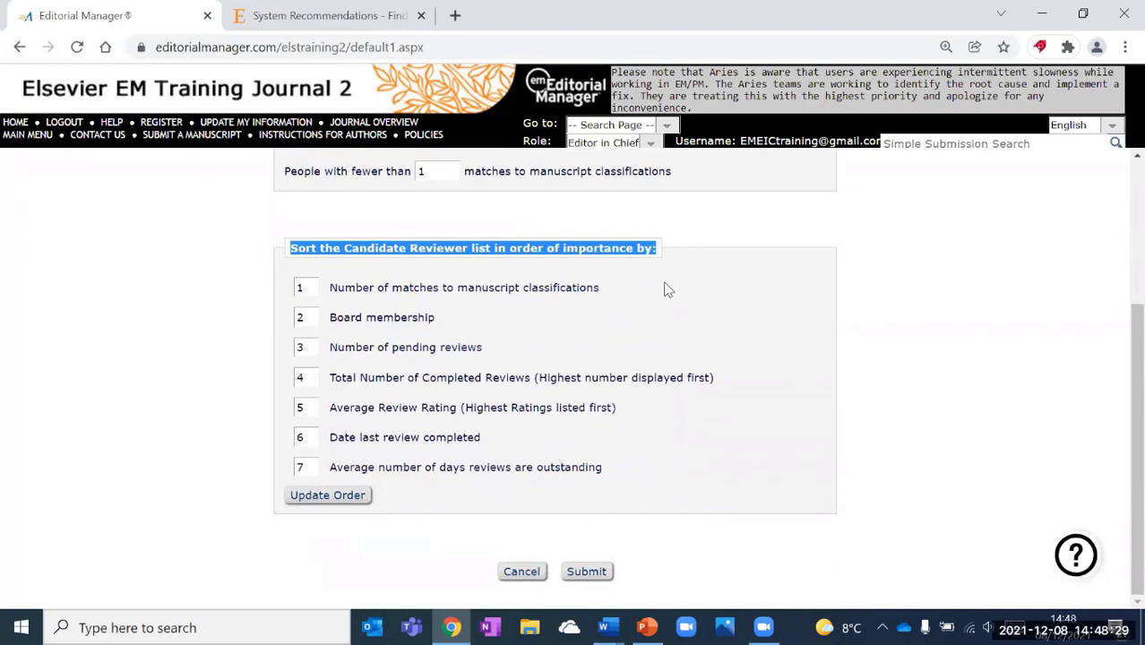
{"action": "left_click", "coordinate": [651, 284]}
{"action": "left_click", "coordinate": [308, 288]}
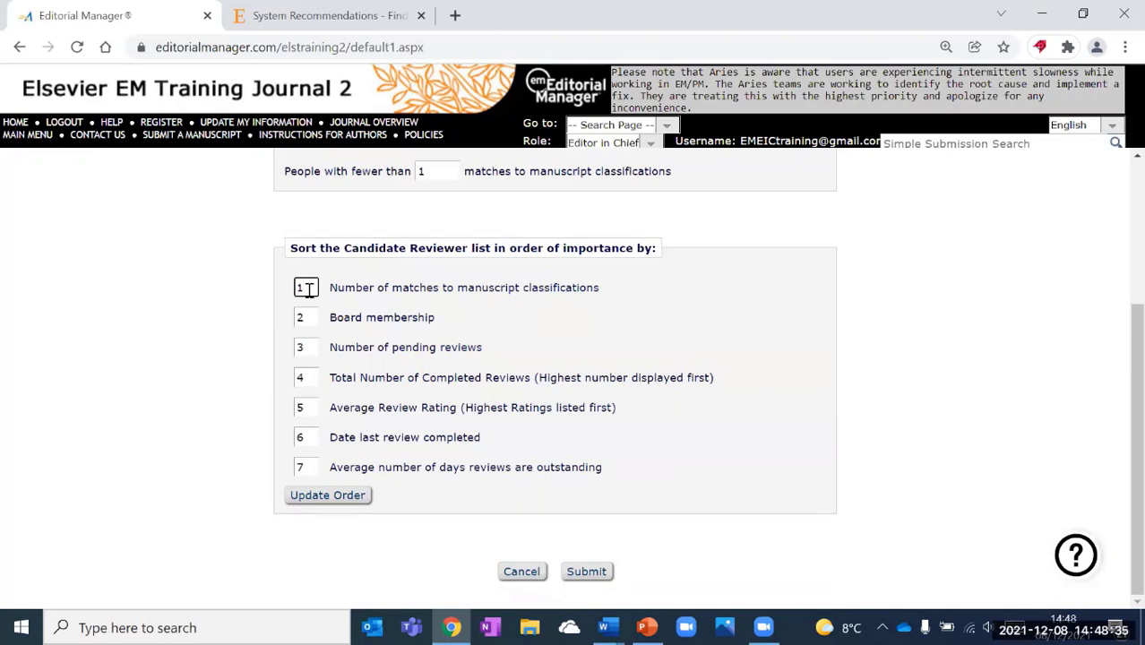
{"action": "left_click", "coordinate": [307, 407]}
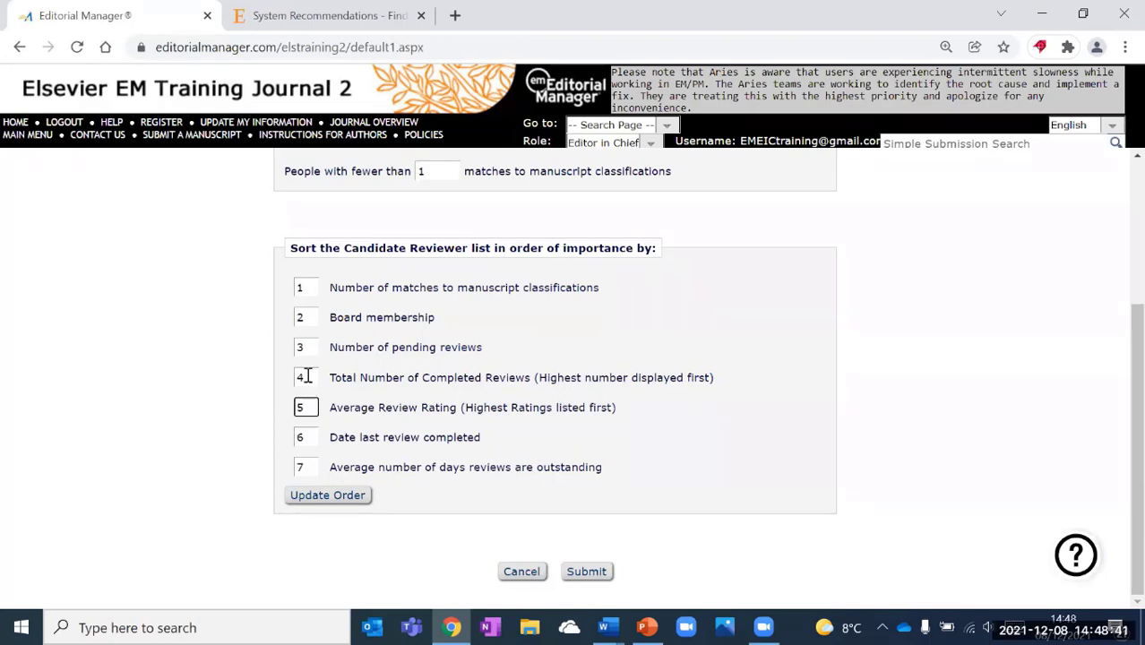
{"action": "left_click", "coordinate": [304, 377]}
Set Board membership priority to 1 and Total Number of Completed Reviews to 2, then leave.
{"action": "left_click", "coordinate": [305, 318]}
{"action": "key", "text": "BackSpace"}
{"action": "type", "text": "1"}
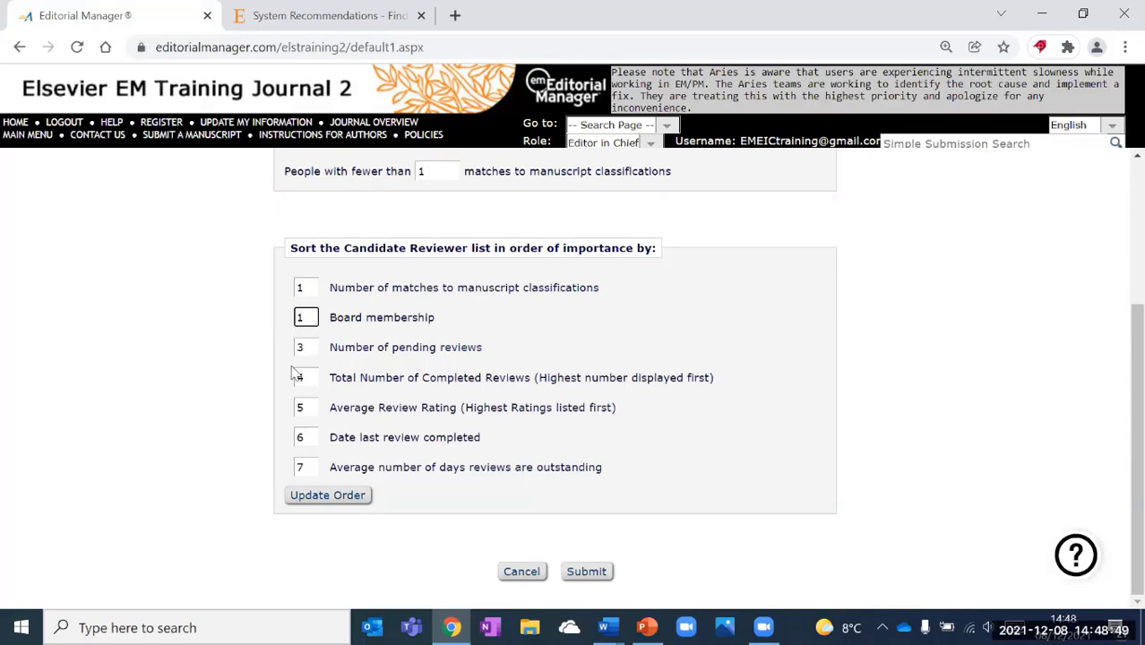
{"action": "left_click", "coordinate": [305, 377]}
{"action": "key", "text": "BackSpace"}
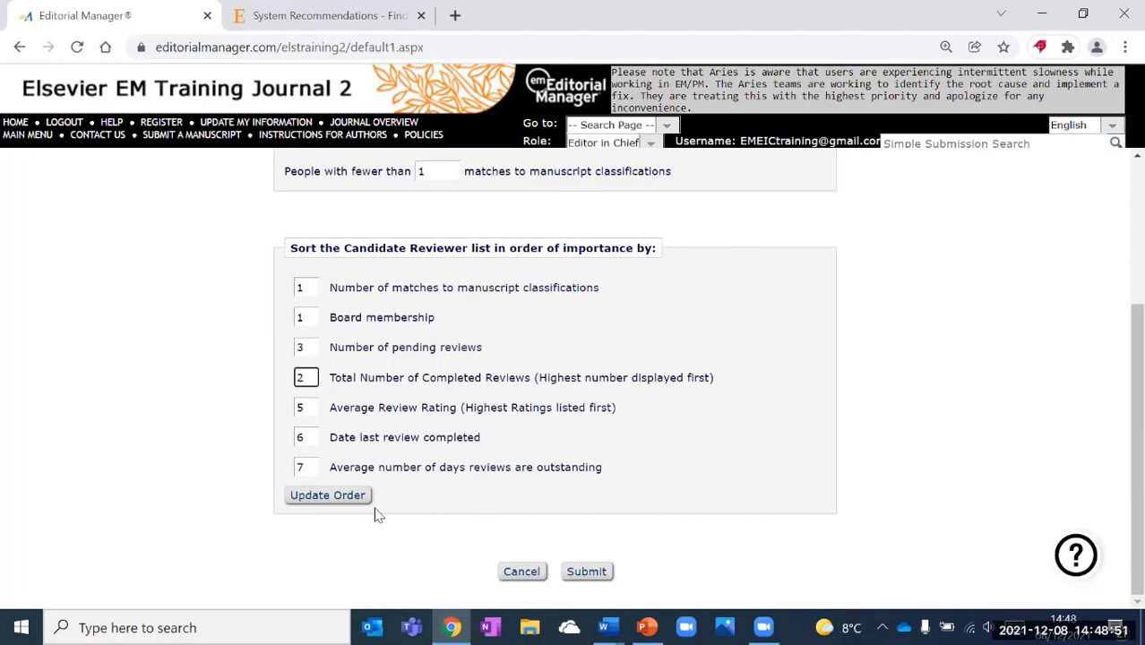
{"action": "type", "text": "2"}
{"action": "left_click", "coordinate": [520, 572]}
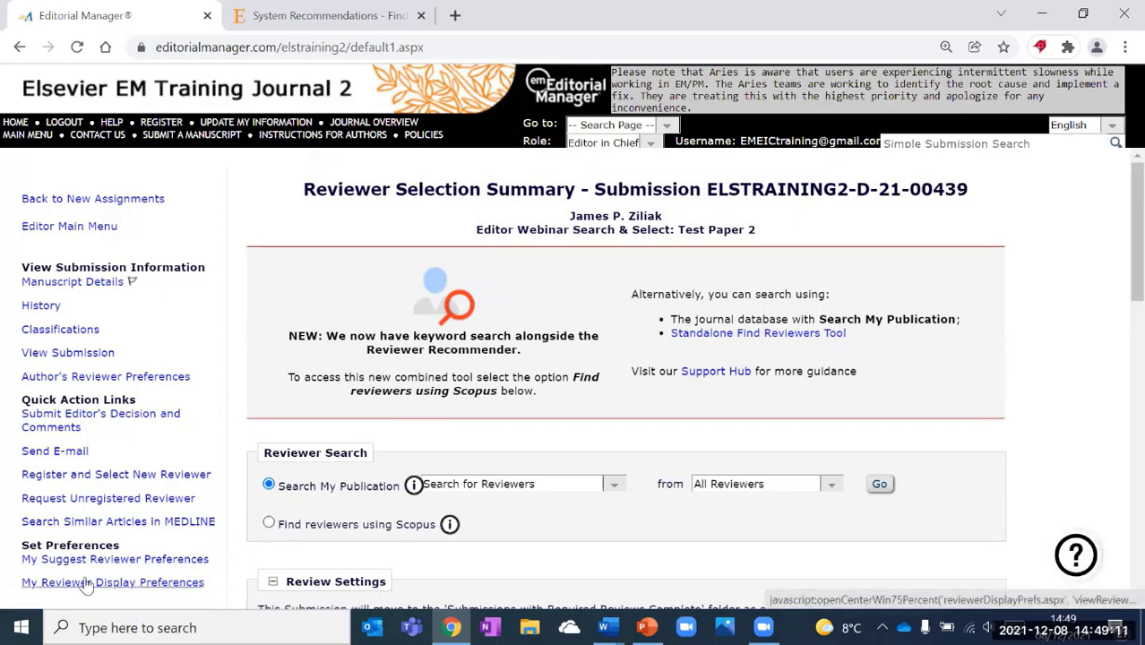
Open My Reviewer Display Preferences, try Update Order, then cancel without saving.
{"action": "scroll", "coordinate": [81, 587], "scroll_direction": "down", "scroll_amount": 2}
{"action": "scroll", "coordinate": [54, 586], "scroll_direction": "down", "scroll_amount": 1}
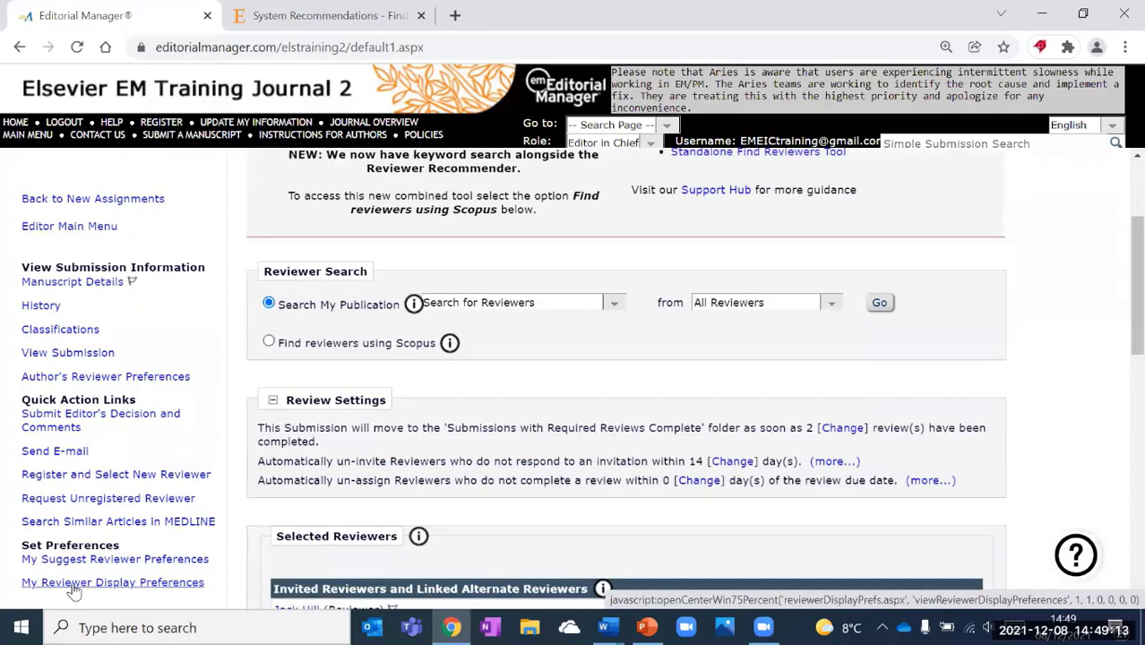
{"action": "scroll", "coordinate": [135, 587], "scroll_direction": "up", "scroll_amount": 2}
{"action": "left_click", "coordinate": [139, 584]}
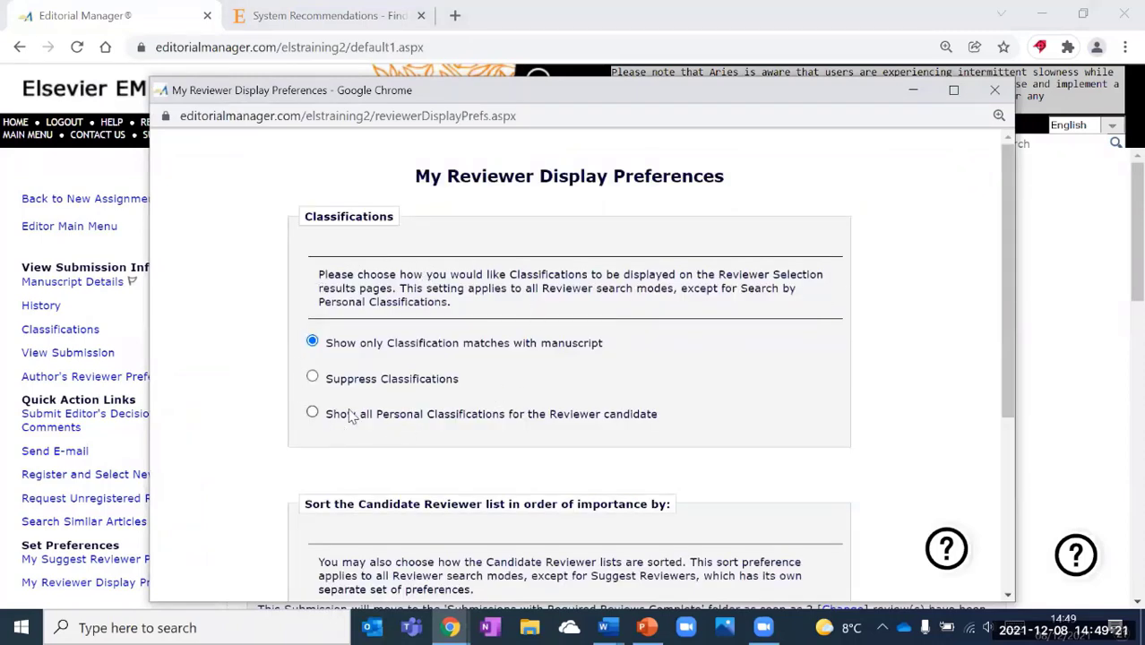
{"action": "scroll", "coordinate": [349, 412], "scroll_direction": "down", "scroll_amount": 1}
{"action": "scroll", "coordinate": [296, 394], "scroll_direction": "down", "scroll_amount": 3}
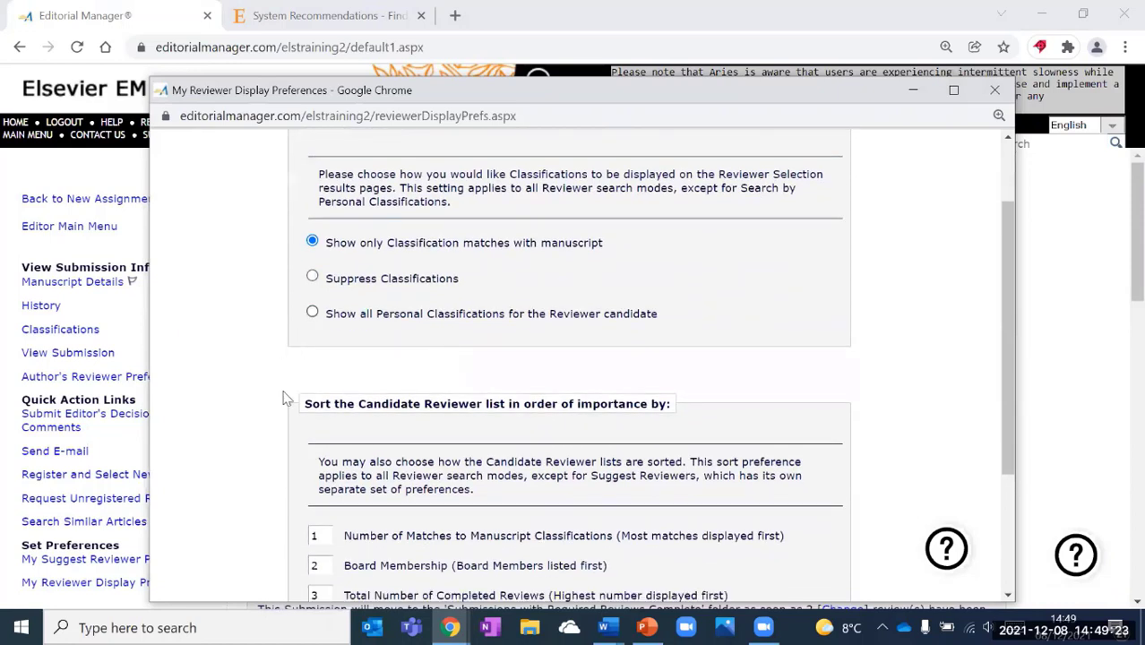
{"action": "left_click", "coordinate": [349, 488]}
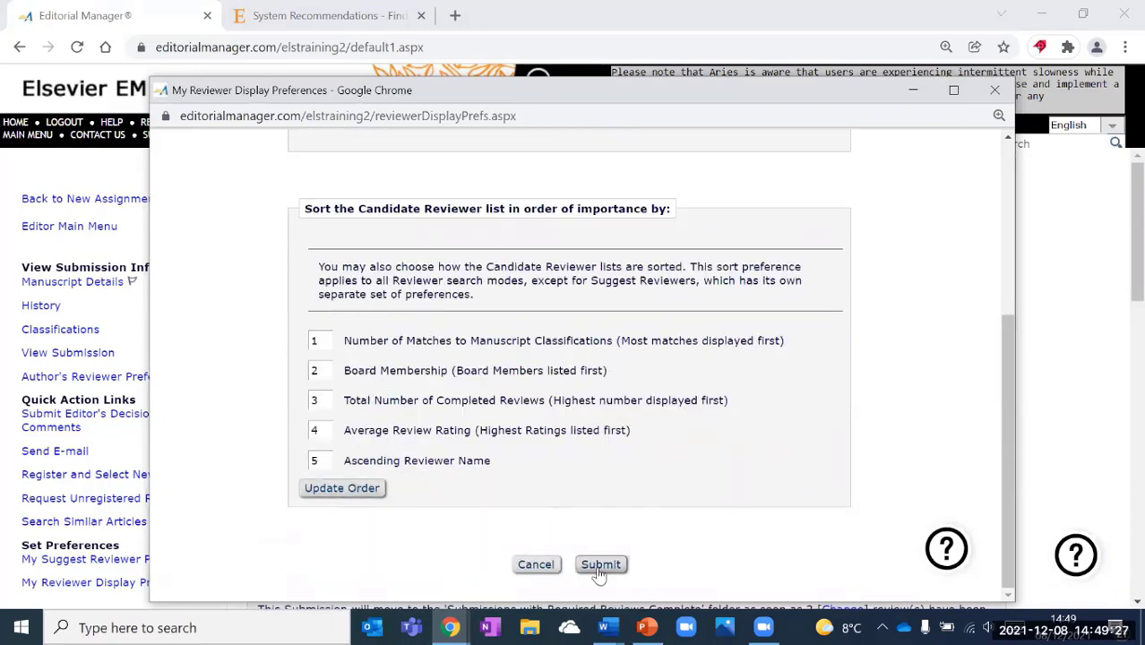
{"action": "left_click", "coordinate": [532, 570]}
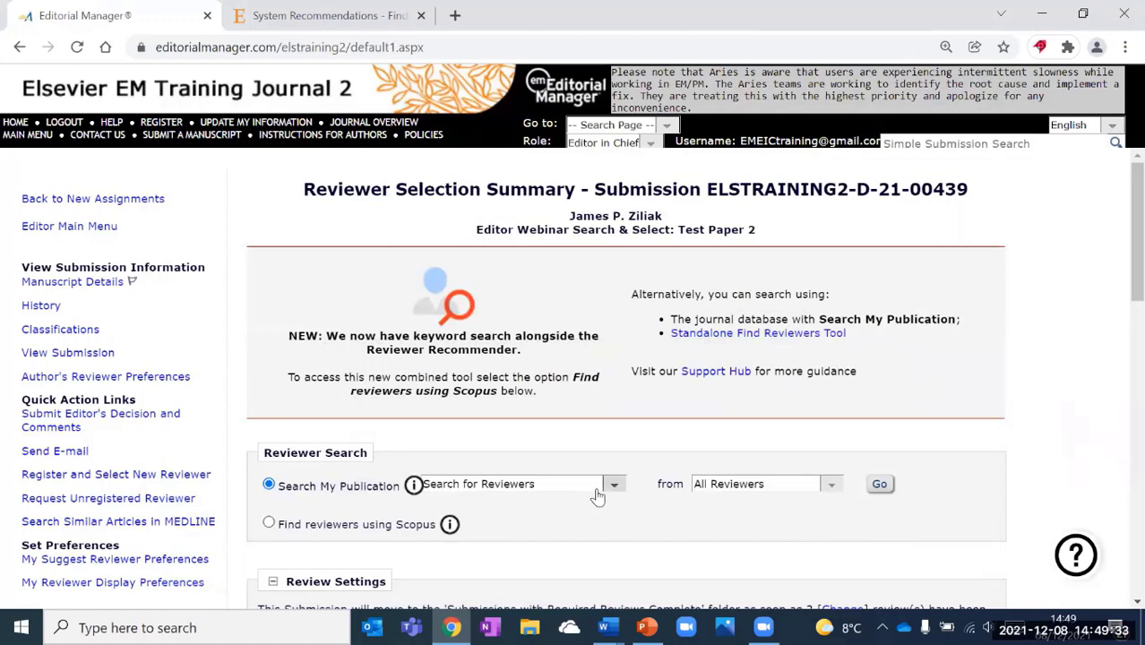
Choose 'Find reviewers using Scopus' under Reviewer Search and launch it.
{"action": "scroll", "coordinate": [583, 519], "scroll_direction": "down", "scroll_amount": 2}
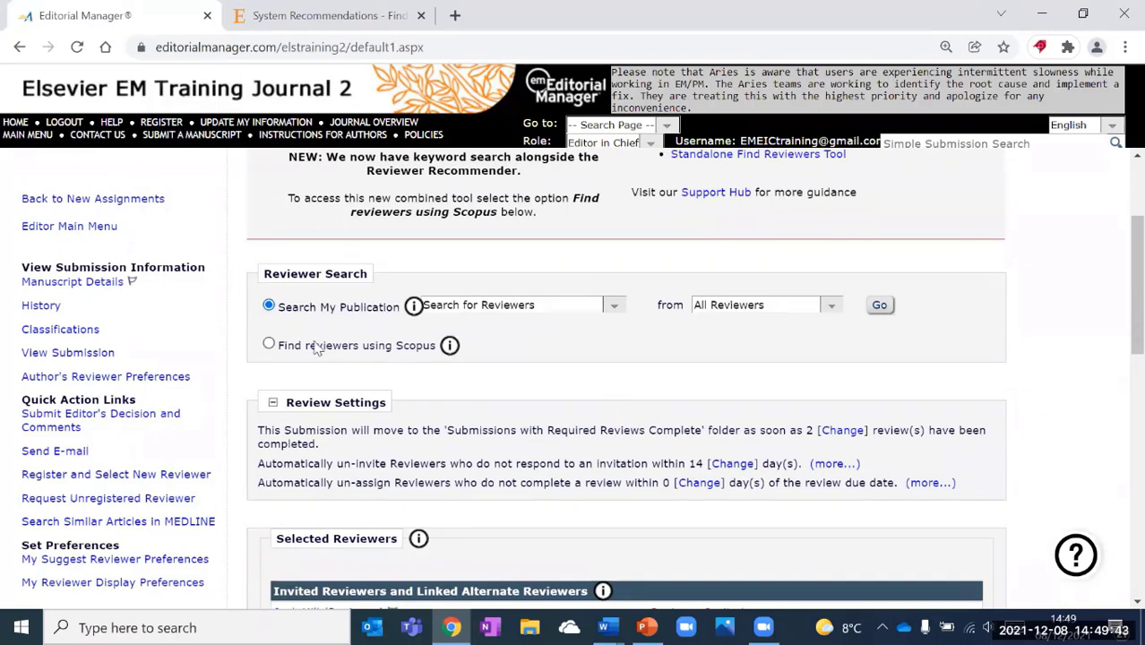
{"action": "left_click", "coordinate": [270, 346]}
{"action": "left_click", "coordinate": [881, 307]}
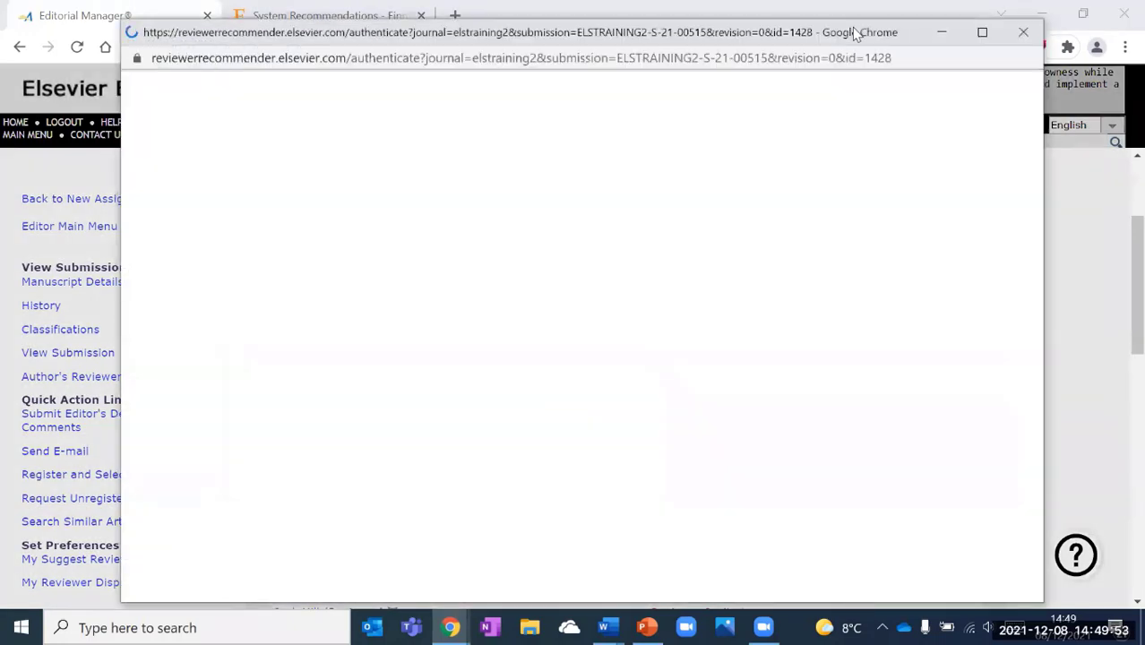
Maximize the Find Reviewers window and list System Recommendations for ELSTRAINING2-D-21-00439.
{"action": "left_click", "coordinate": [922, 27]}
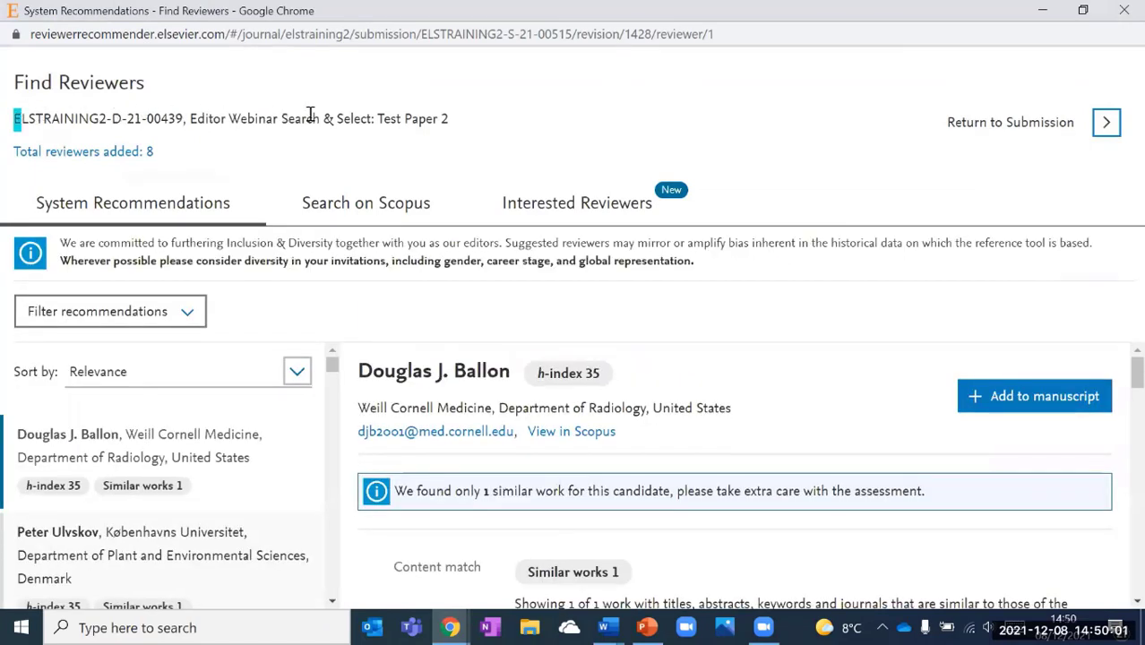
{"action": "left_click_drag", "start_coordinate": [310, 114], "coordinate": [447, 119]}
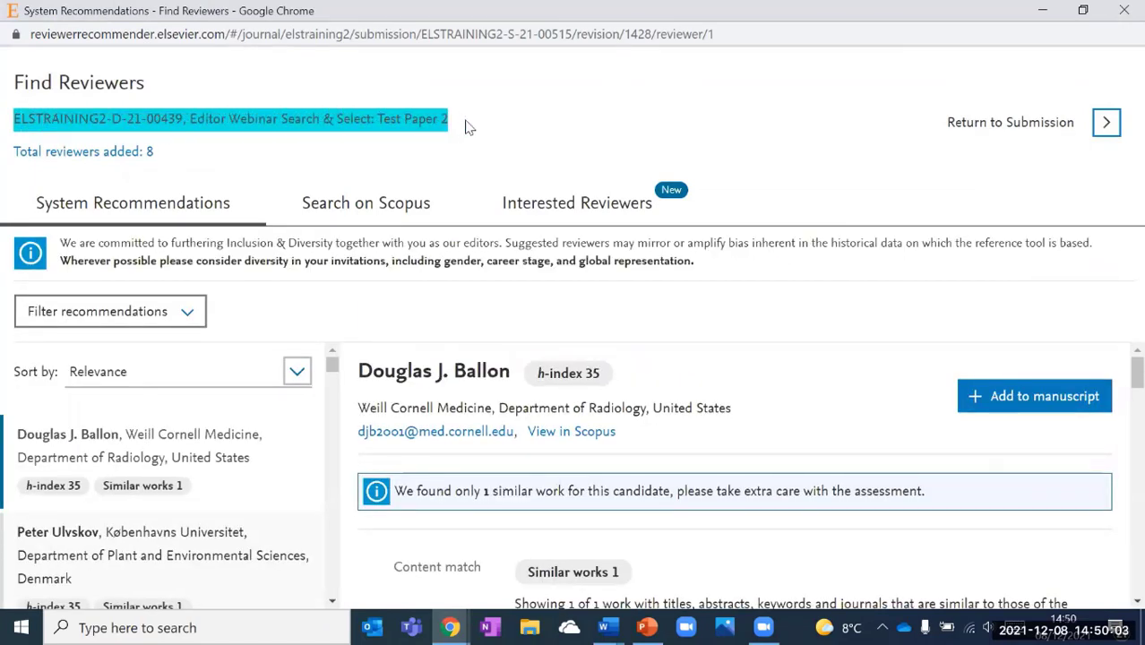
{"action": "left_click", "coordinate": [208, 179]}
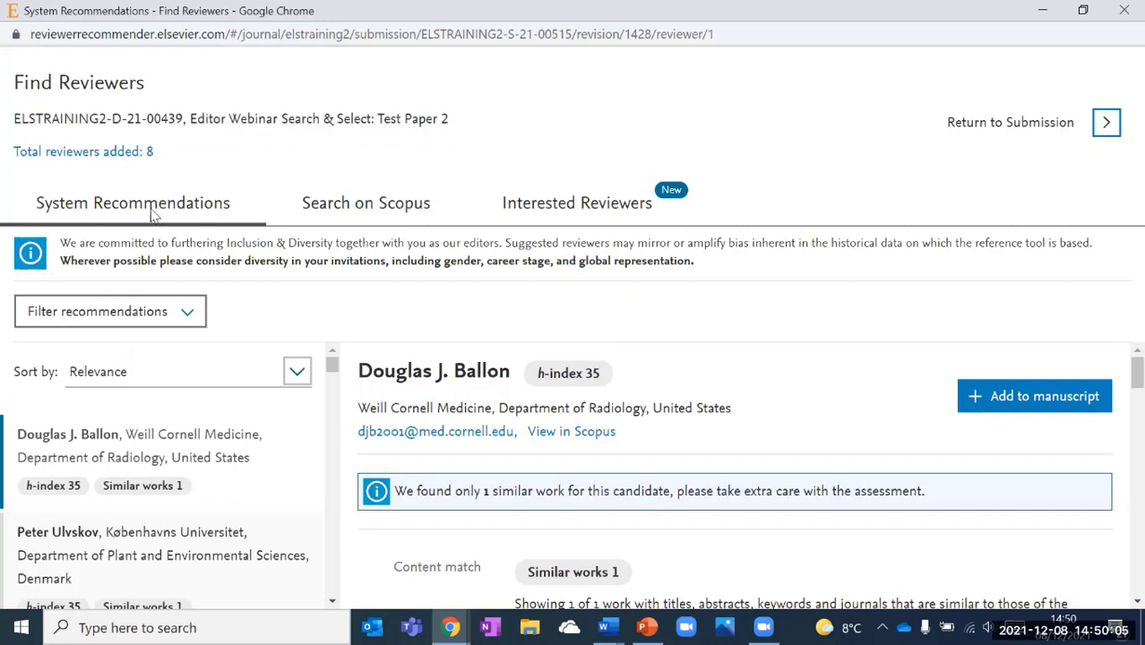
{"action": "left_click", "coordinate": [375, 205]}
{"action": "left_click_drag", "start_coordinate": [332, 375], "coordinate": [332, 396]}
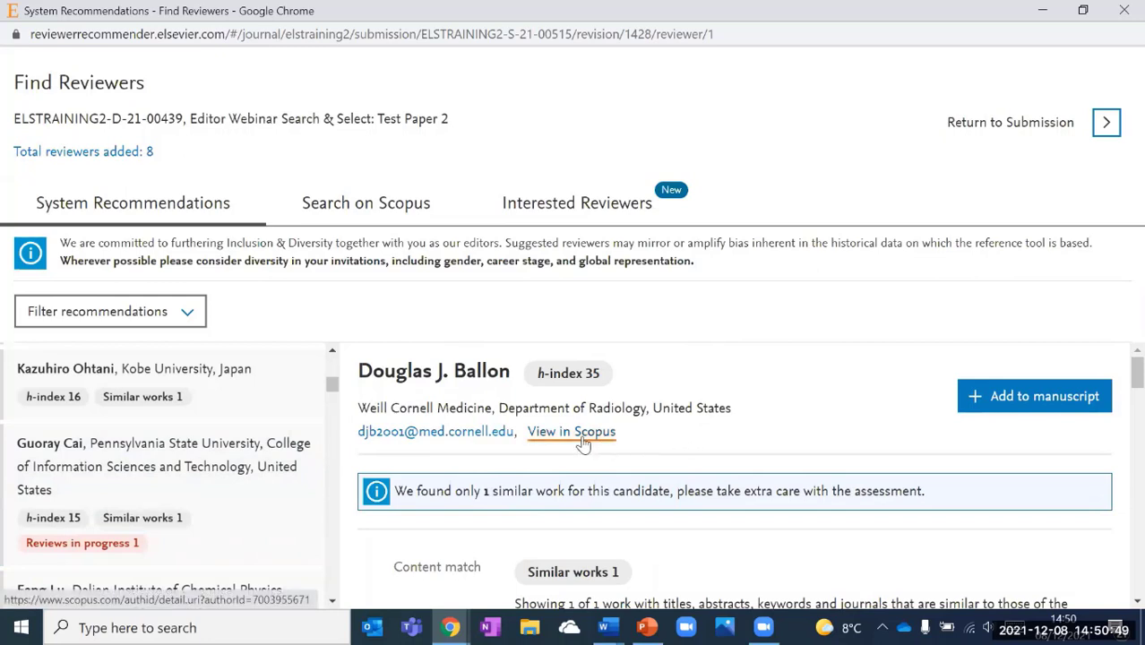
{"action": "scroll", "coordinate": [766, 404], "scroll_direction": "down", "scroll_amount": 1}
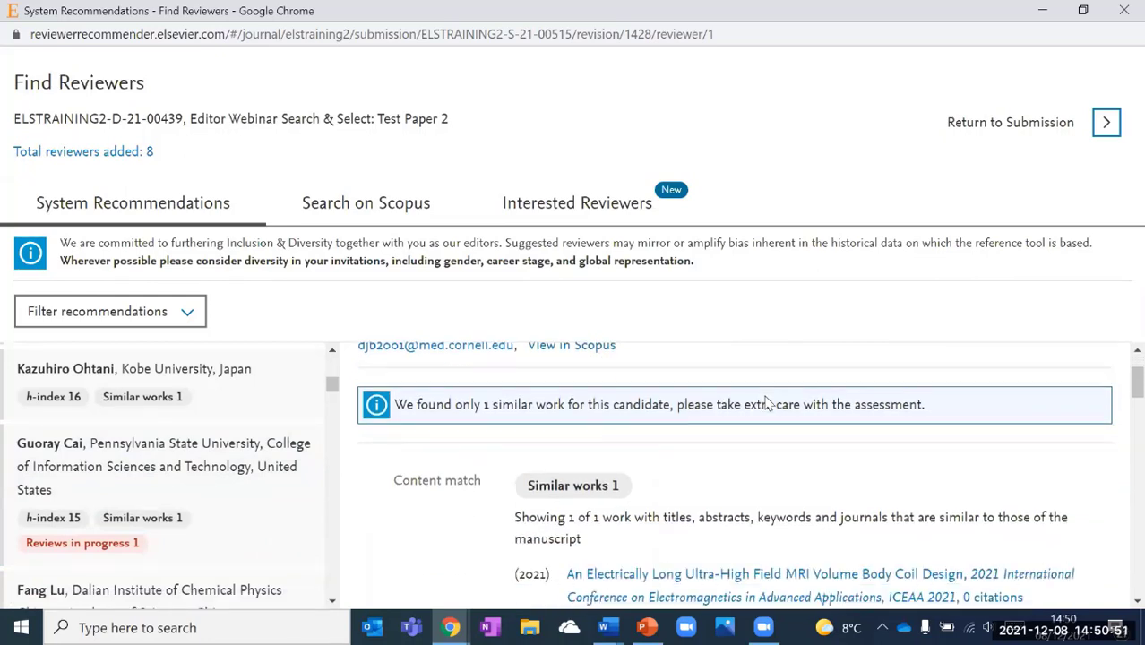
{"action": "scroll", "coordinate": [766, 404], "scroll_direction": "down", "scroll_amount": 1}
{"action": "scroll", "coordinate": [766, 404], "scroll_direction": "down", "scroll_amount": 1}
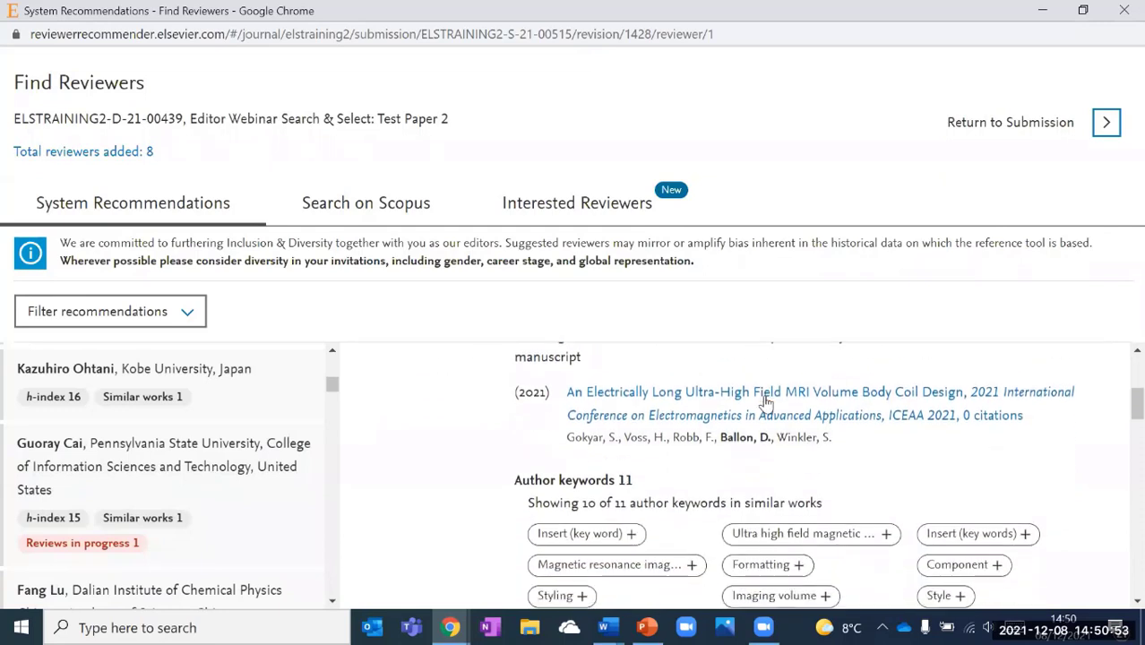
{"action": "scroll", "coordinate": [766, 404], "scroll_direction": "down", "scroll_amount": 2}
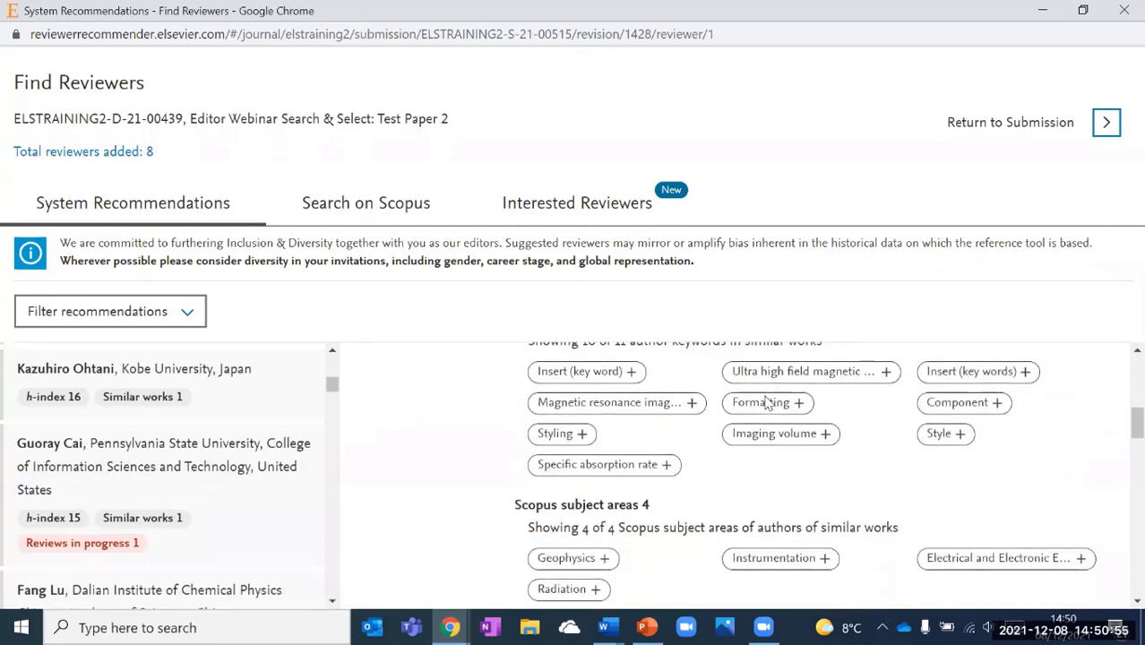
{"action": "scroll", "coordinate": [766, 404], "scroll_direction": "down", "scroll_amount": 2}
{"action": "scroll", "coordinate": [766, 411], "scroll_direction": "down", "scroll_amount": 1}
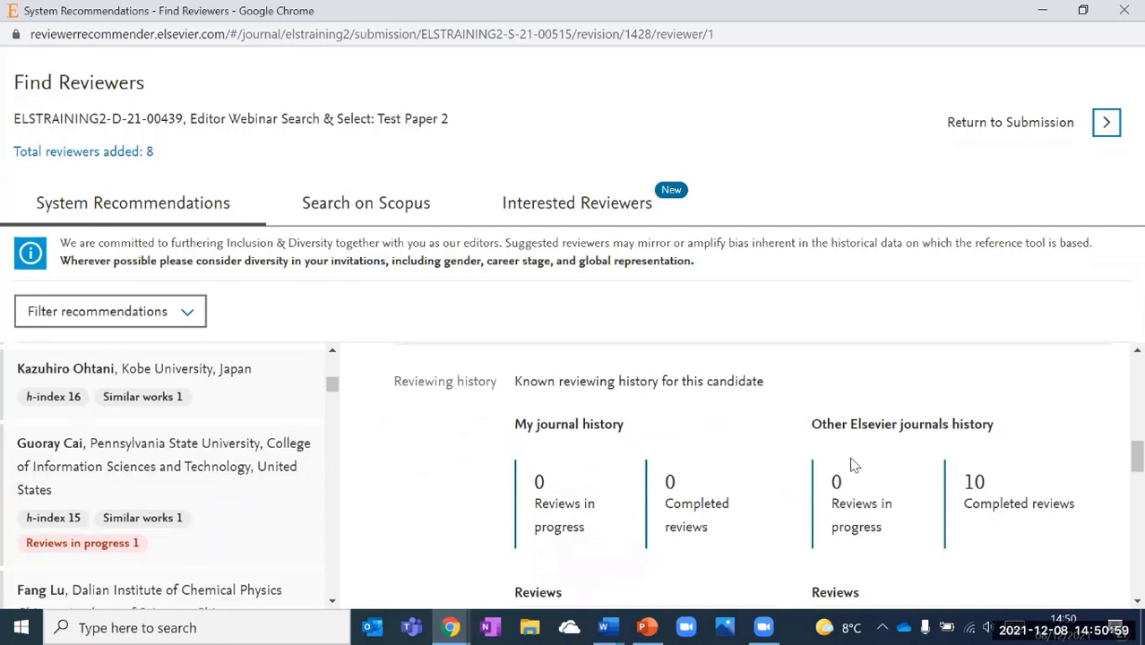
{"action": "scroll", "coordinate": [856, 461], "scroll_direction": "down", "scroll_amount": 1}
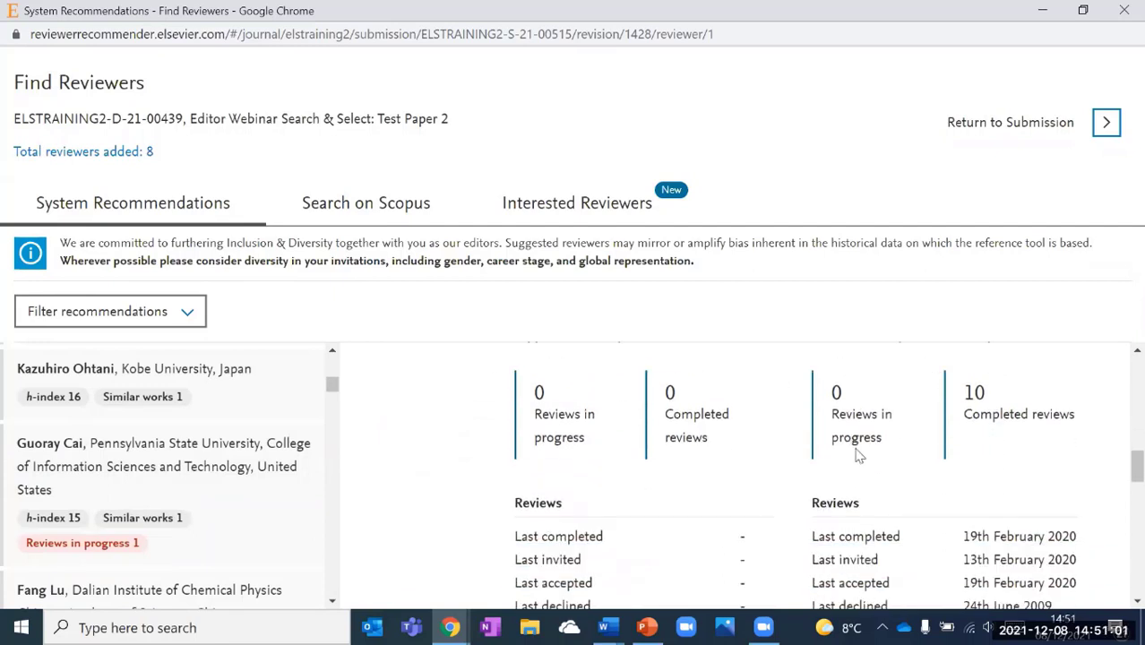
{"action": "scroll", "coordinate": [858, 455], "scroll_direction": "down", "scroll_amount": 1}
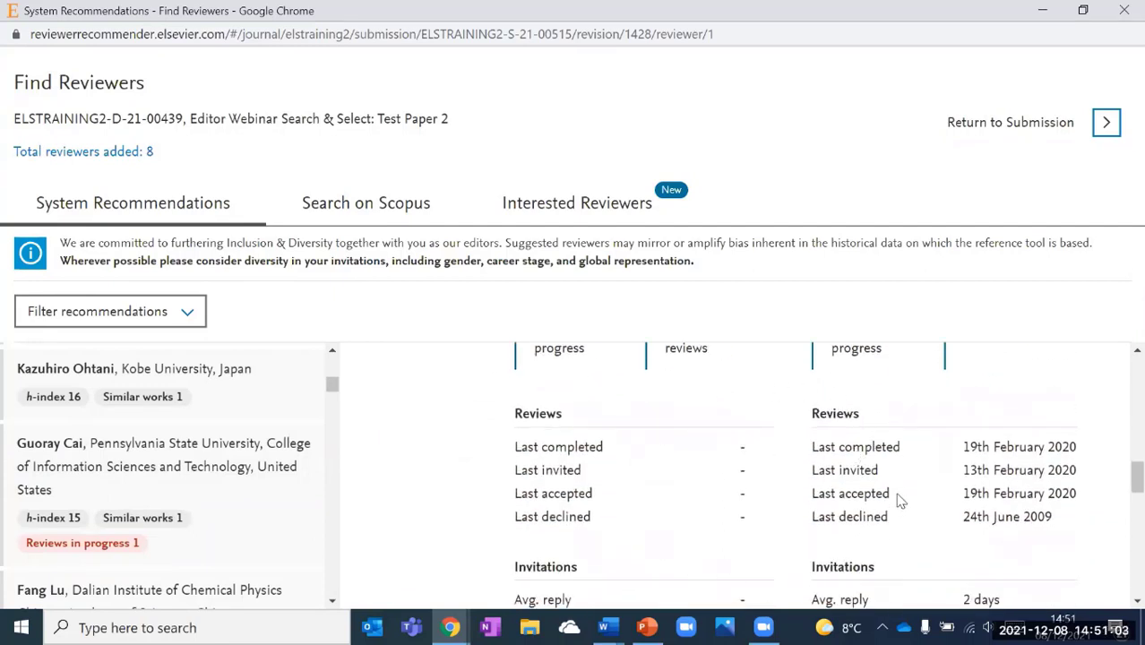
{"action": "scroll", "coordinate": [897, 488], "scroll_direction": "down", "scroll_amount": 1}
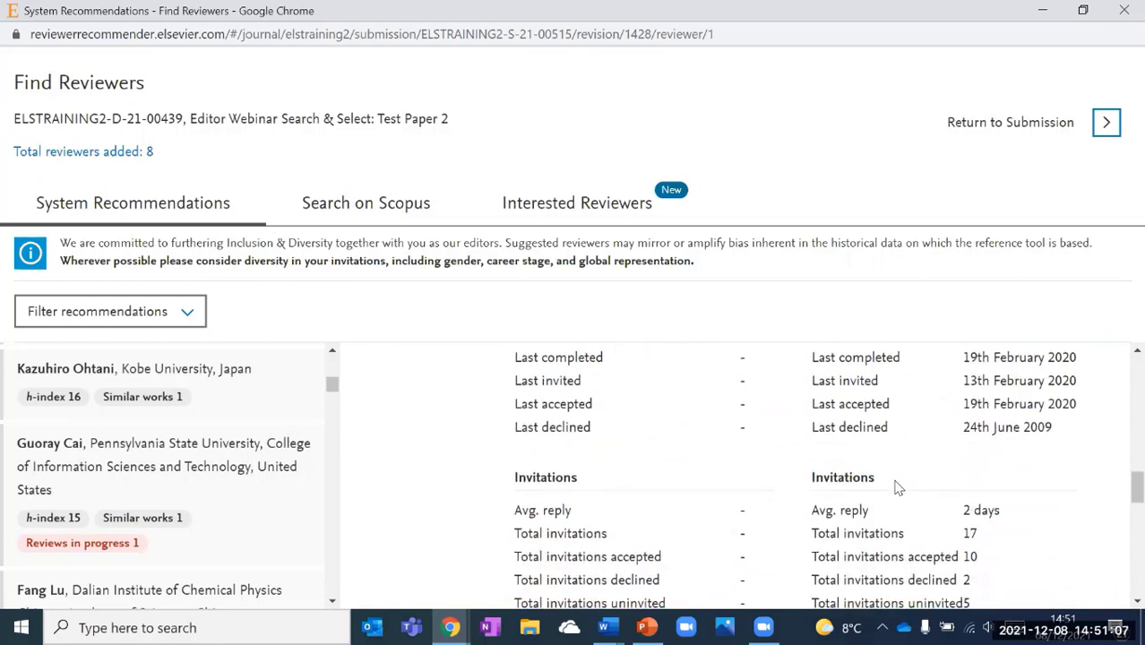
{"action": "scroll", "coordinate": [897, 487], "scroll_direction": "down", "scroll_amount": 1}
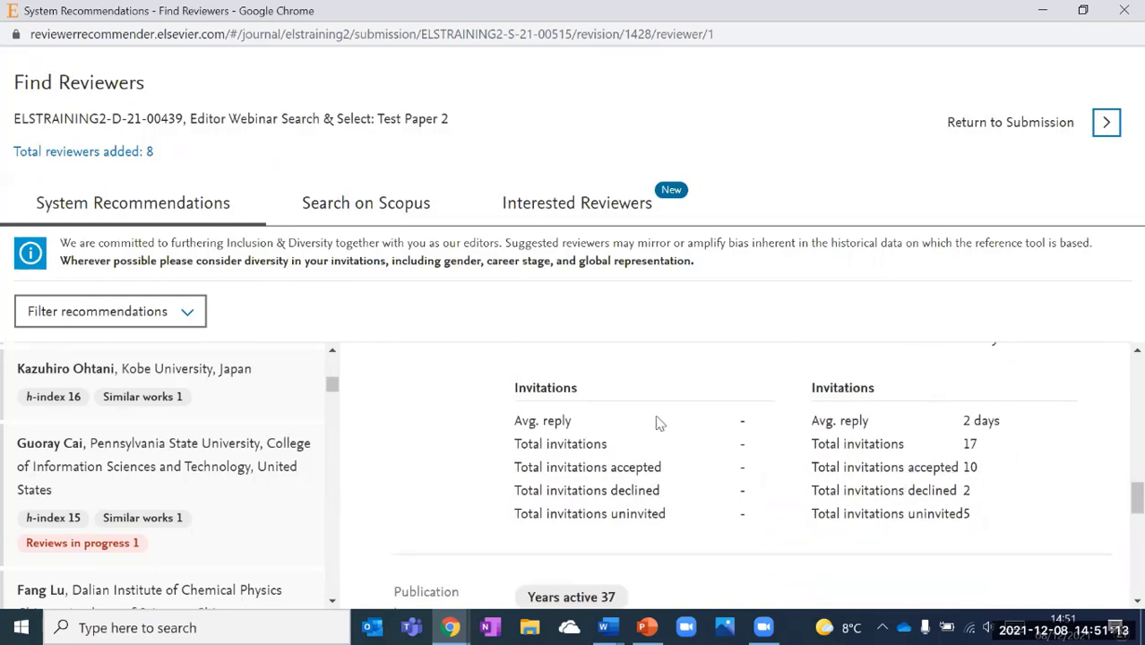
{"action": "scroll", "coordinate": [712, 451], "scroll_direction": "up", "scroll_amount": 2}
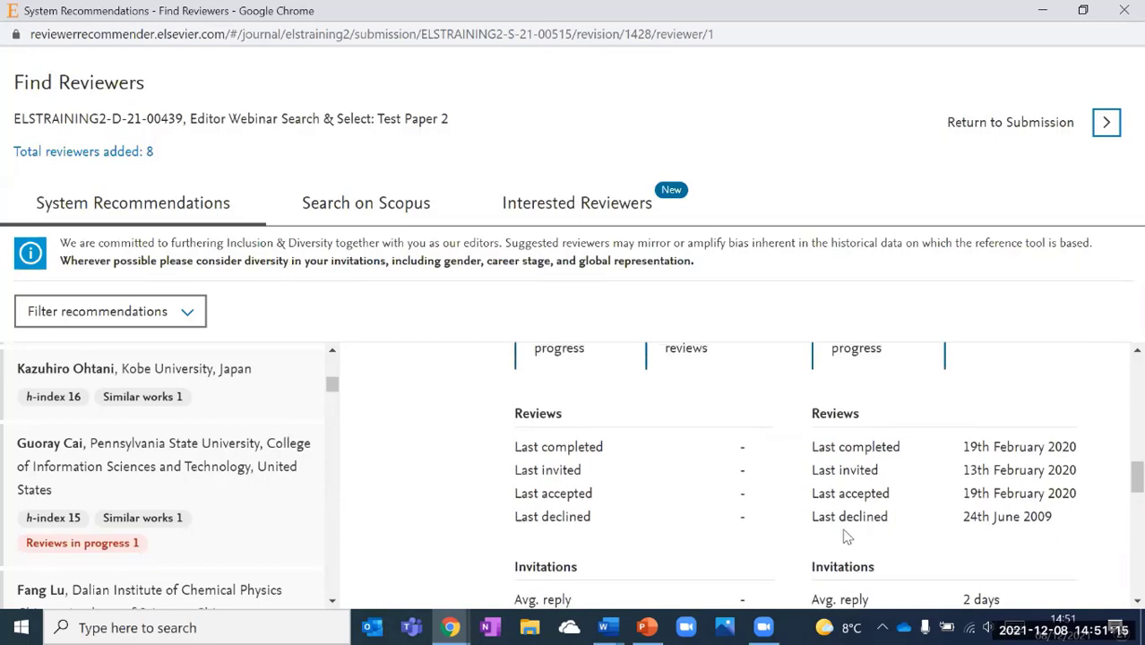
{"action": "scroll", "coordinate": [846, 515], "scroll_direction": "down", "scroll_amount": 2}
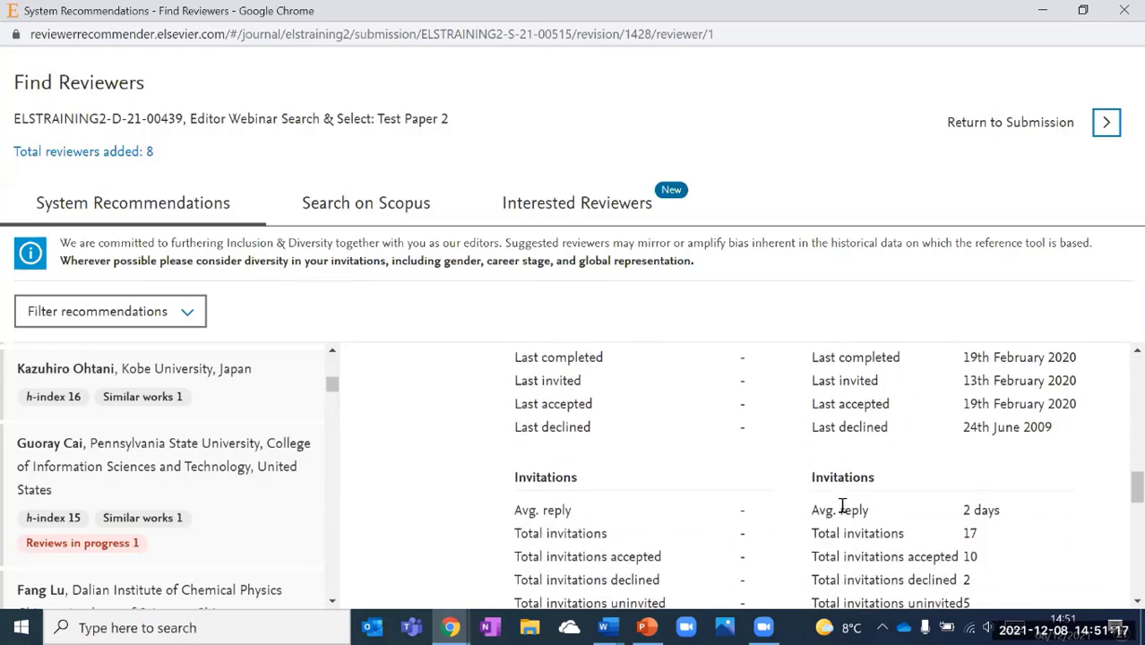
{"action": "scroll", "coordinate": [844, 508], "scroll_direction": "down", "scroll_amount": 1}
{"action": "scroll", "coordinate": [824, 491], "scroll_direction": "up", "scroll_amount": 2}
{"action": "scroll", "coordinate": [605, 421], "scroll_direction": "down", "scroll_amount": 6}
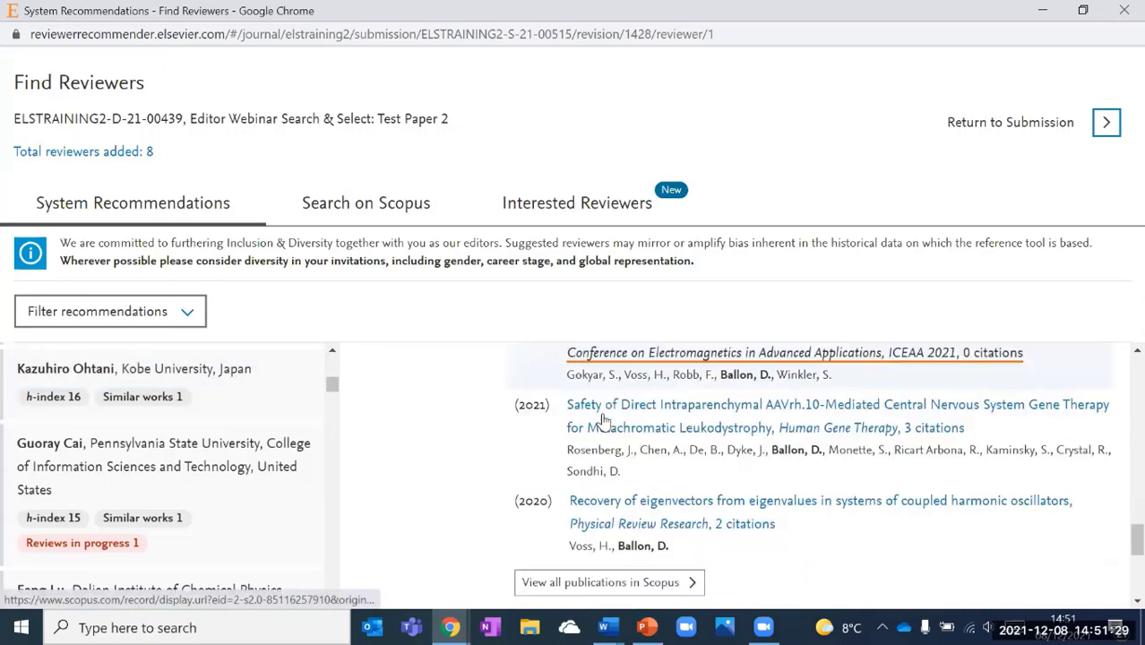
{"action": "scroll", "coordinate": [604, 421], "scroll_direction": "down", "scroll_amount": 5}
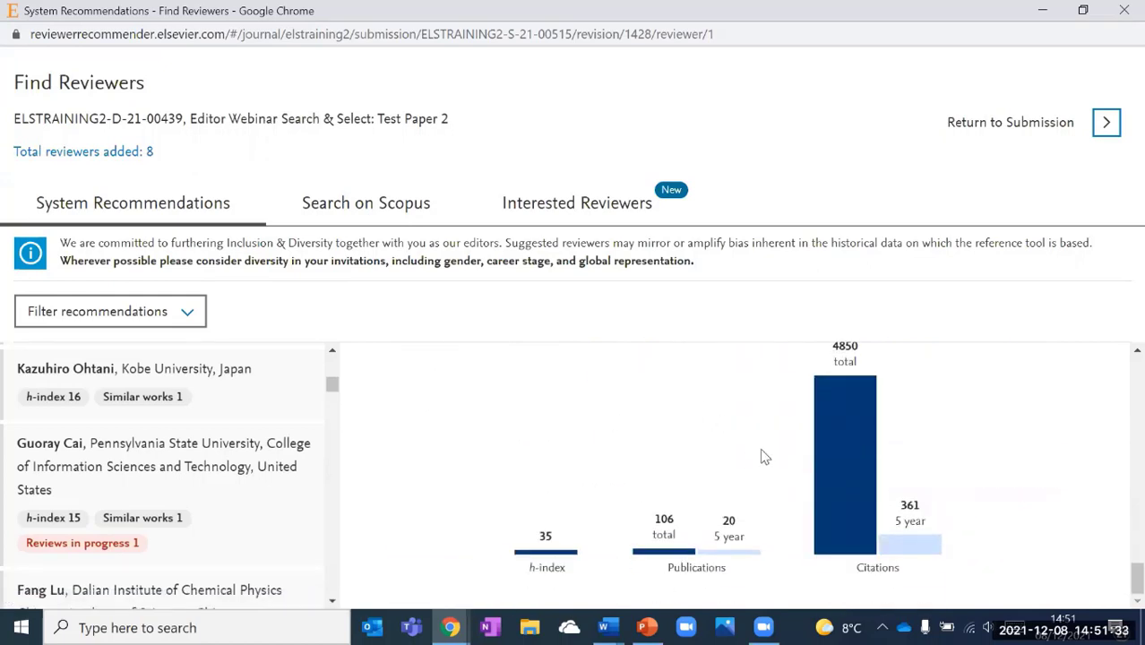
{"action": "scroll", "coordinate": [1118, 448], "scroll_direction": "up", "scroll_amount": 5}
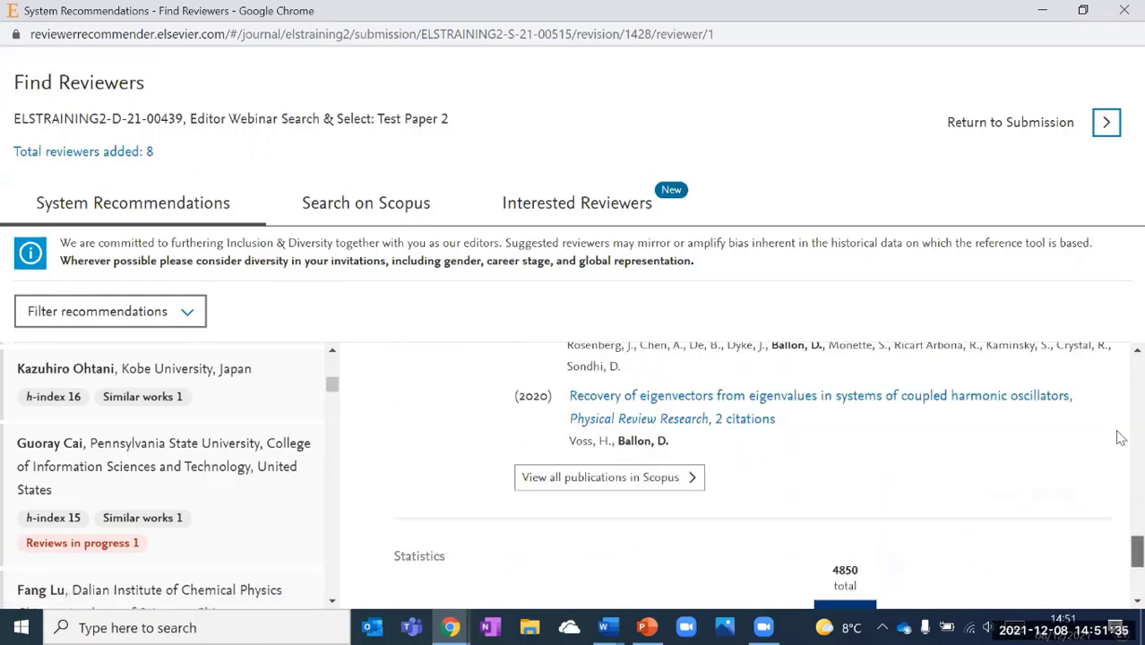
{"action": "scroll", "coordinate": [1119, 377], "scroll_direction": "up", "scroll_amount": 5}
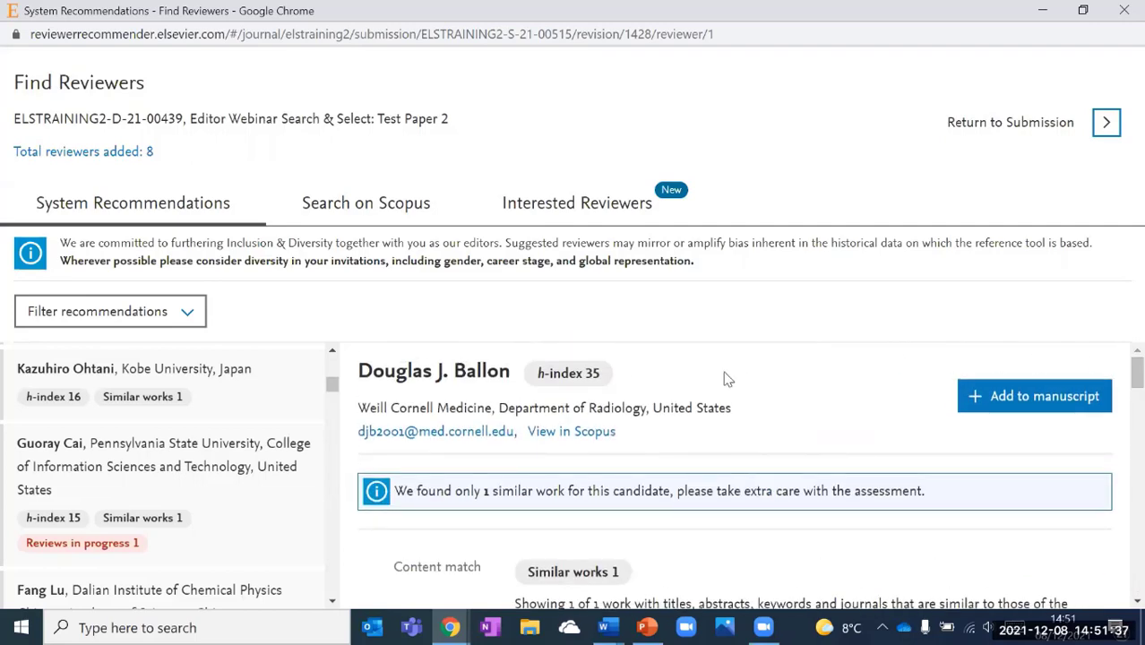
Add the h-index 35 Weill Cornell radiology reviewer to the manuscript, making 9 reviewers added.
{"action": "left_click", "coordinate": [1039, 397]}
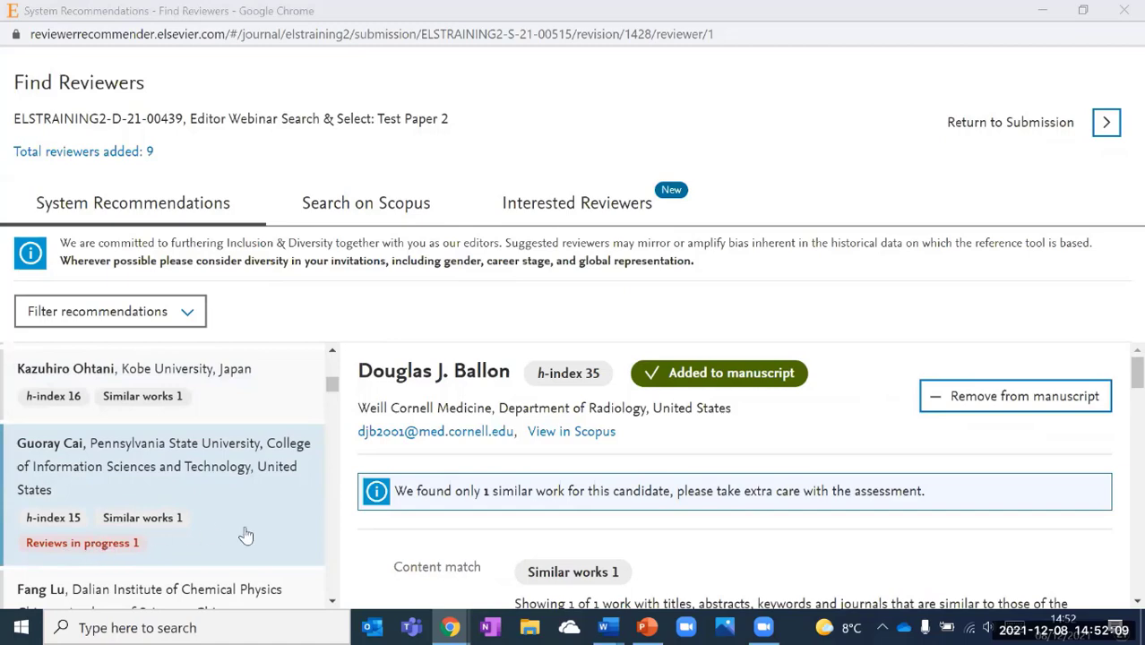
{"action": "scroll", "coordinate": [242, 532], "scroll_direction": "down", "scroll_amount": 2}
{"action": "scroll", "coordinate": [246, 535], "scroll_direction": "down", "scroll_amount": 3}
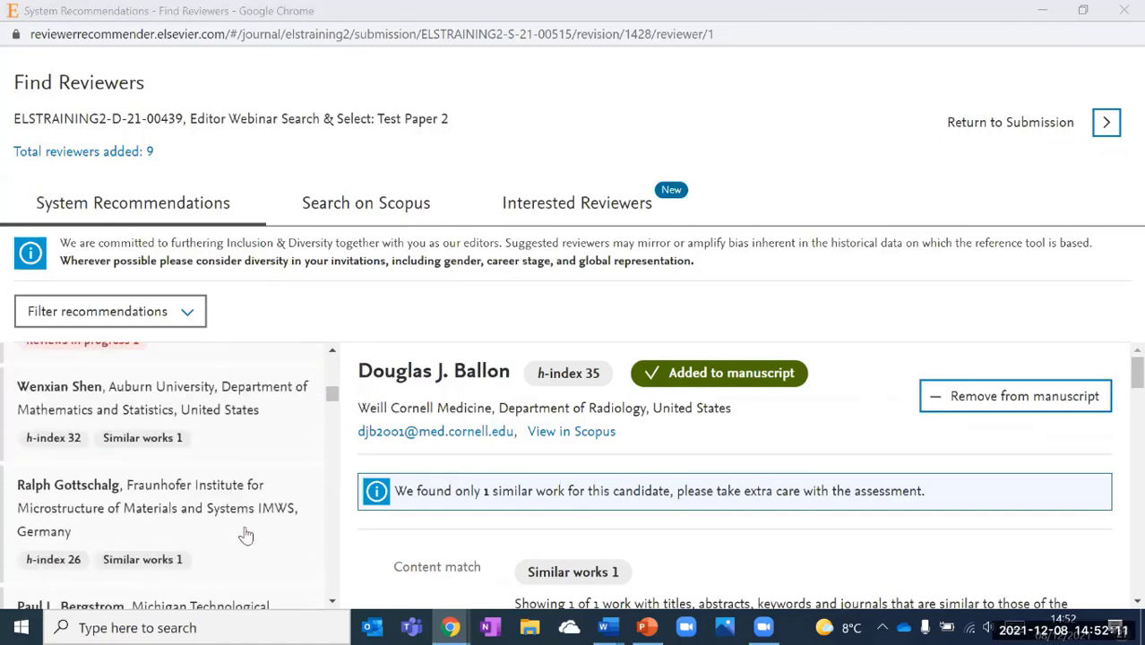
{"action": "scroll", "coordinate": [246, 535], "scroll_direction": "down", "scroll_amount": 10}
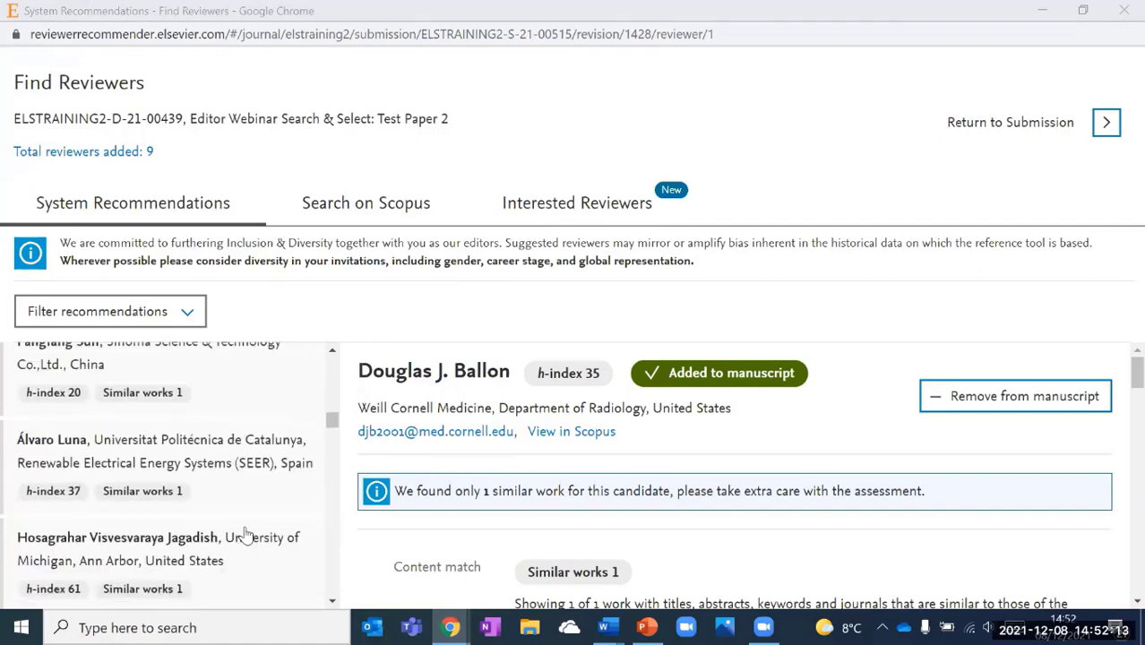
{"action": "scroll", "coordinate": [247, 535], "scroll_direction": "down", "scroll_amount": 10}
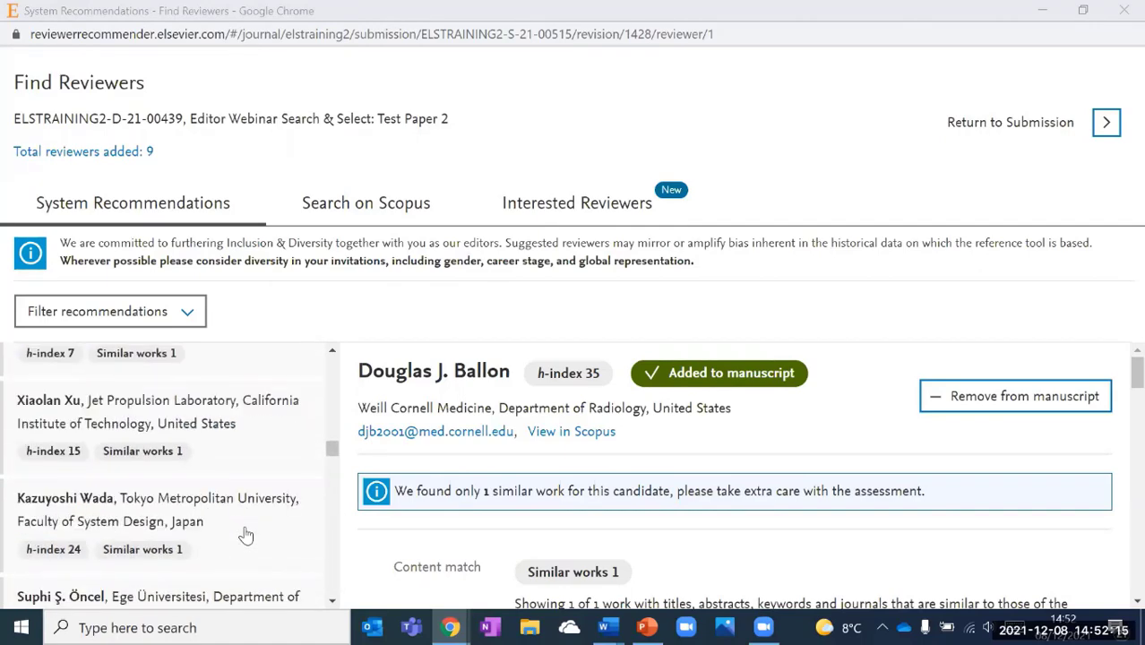
{"action": "scroll", "coordinate": [246, 535], "scroll_direction": "up", "scroll_amount": 2}
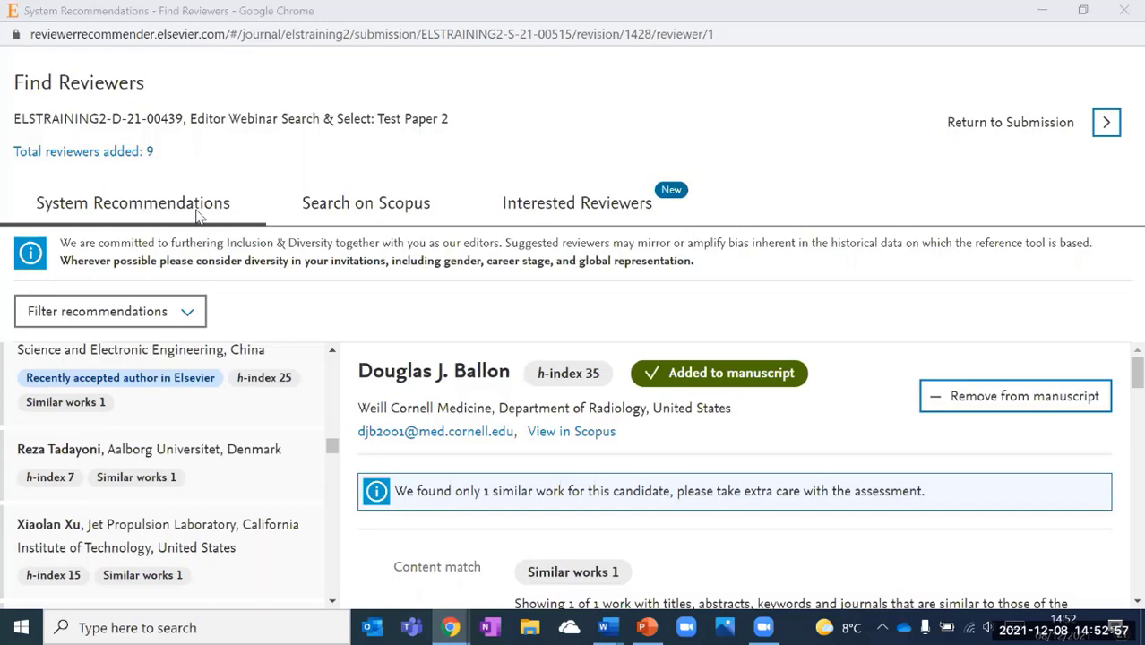
Build a Scopus keyword search from the author keywords 'test' and 'key'.
{"action": "left_click", "coordinate": [438, 205]}
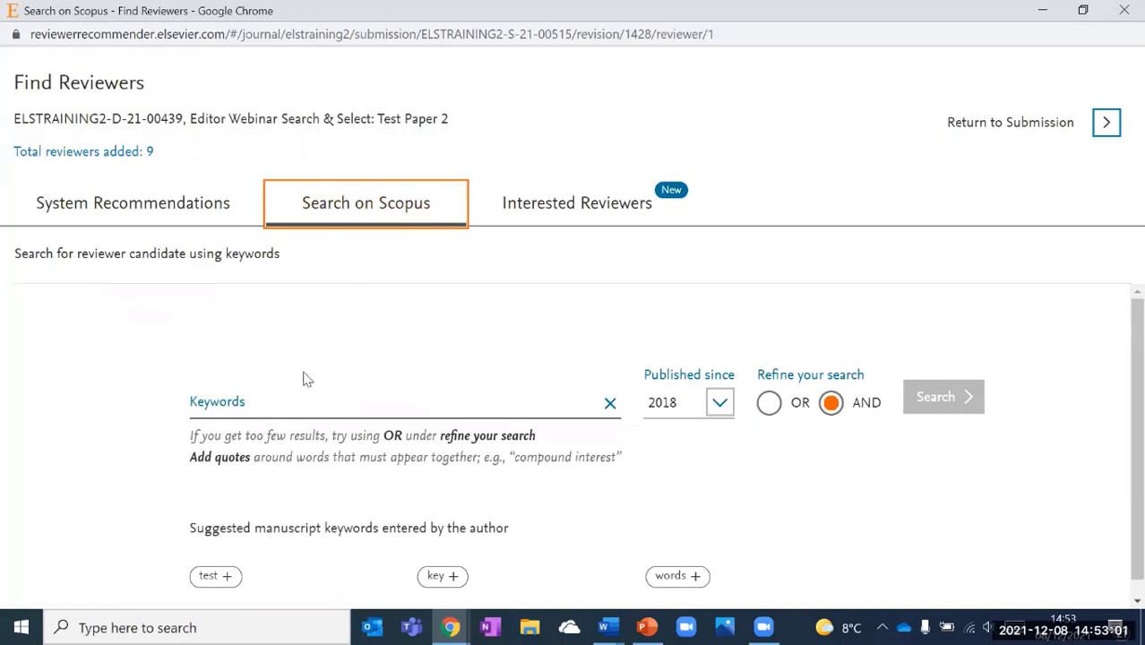
{"action": "left_click", "coordinate": [263, 403]}
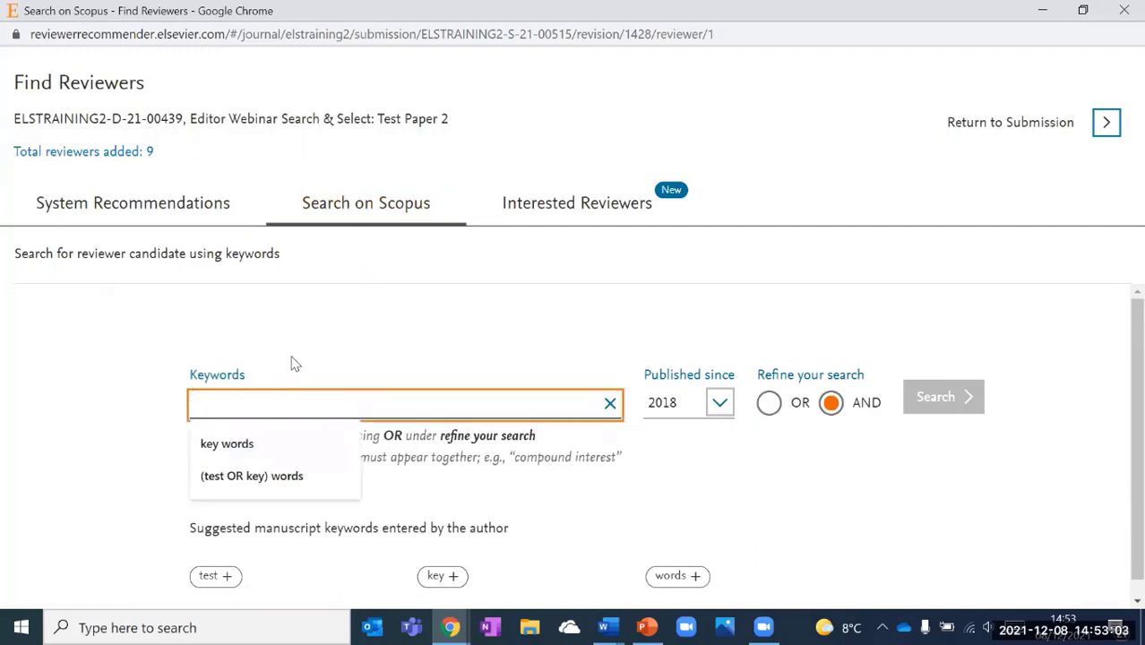
{"action": "left_click", "coordinate": [329, 335]}
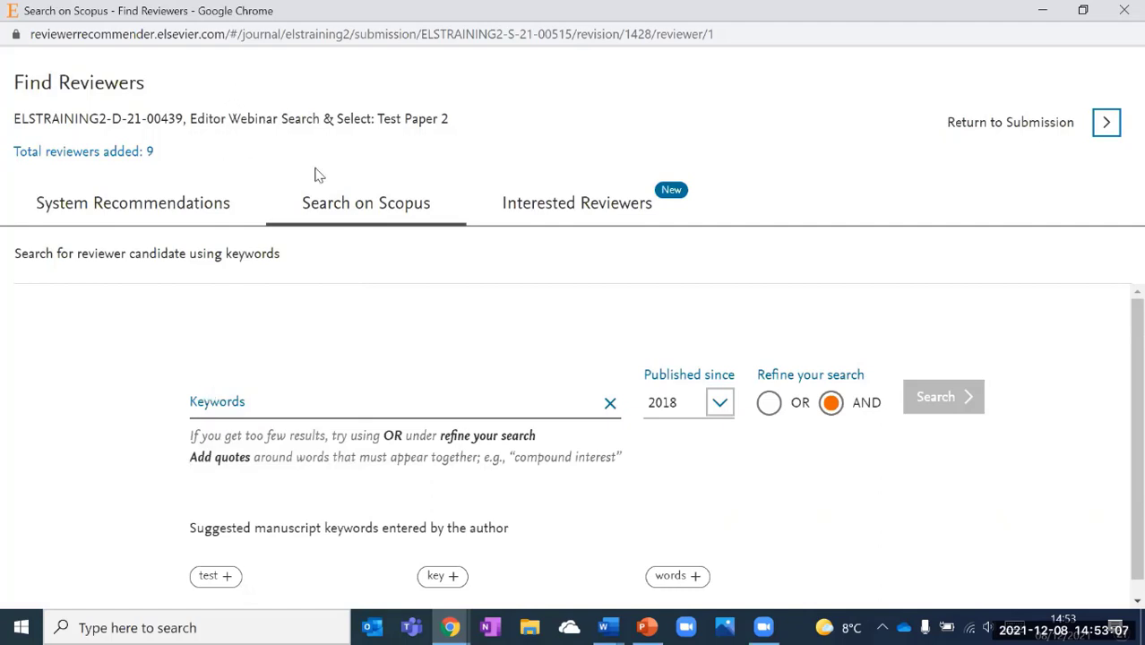
{"action": "left_click", "coordinate": [231, 578]}
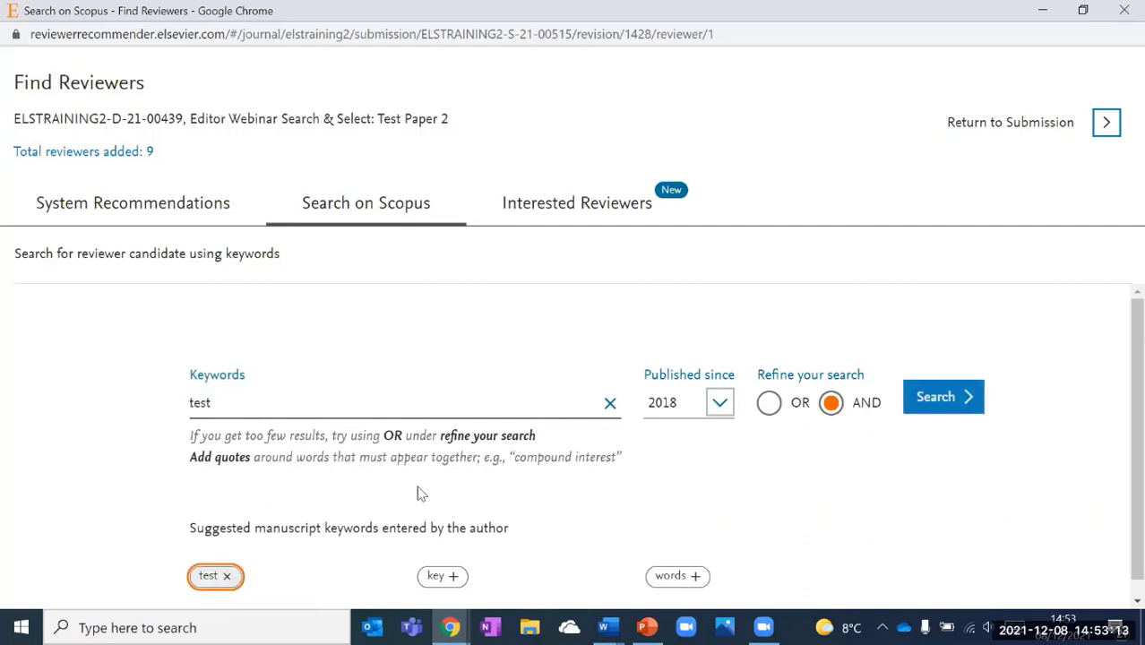
{"action": "left_click", "coordinate": [454, 577]}
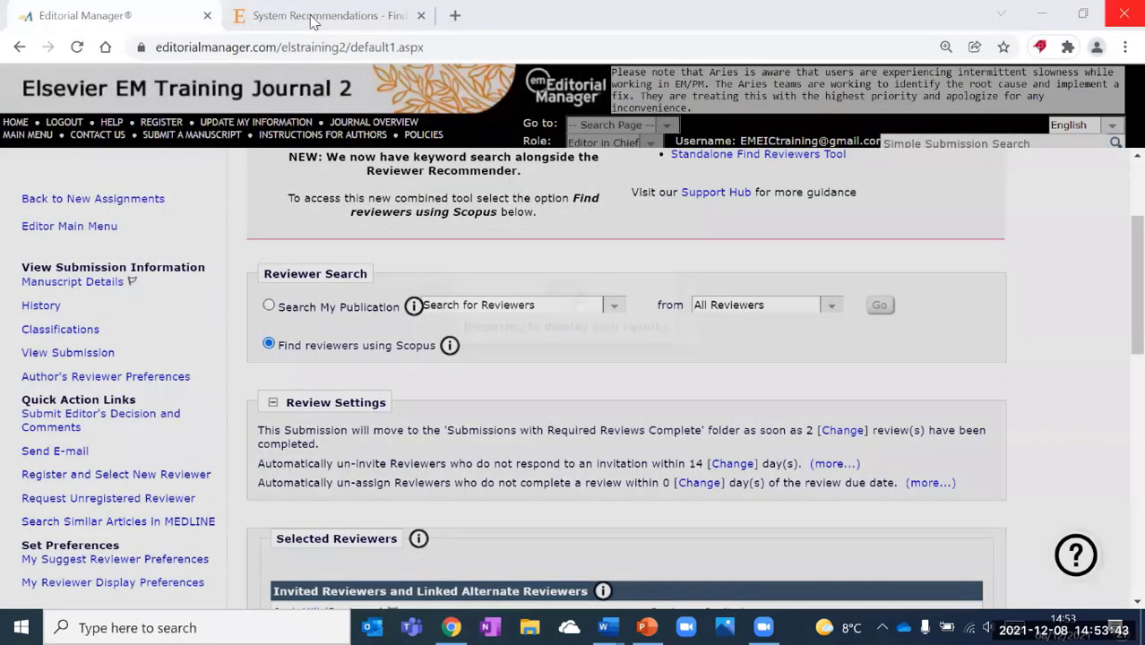
From the Interested Reviewers list, add the first candidate to the manuscript.
{"action": "left_click", "coordinate": [312, 22]}
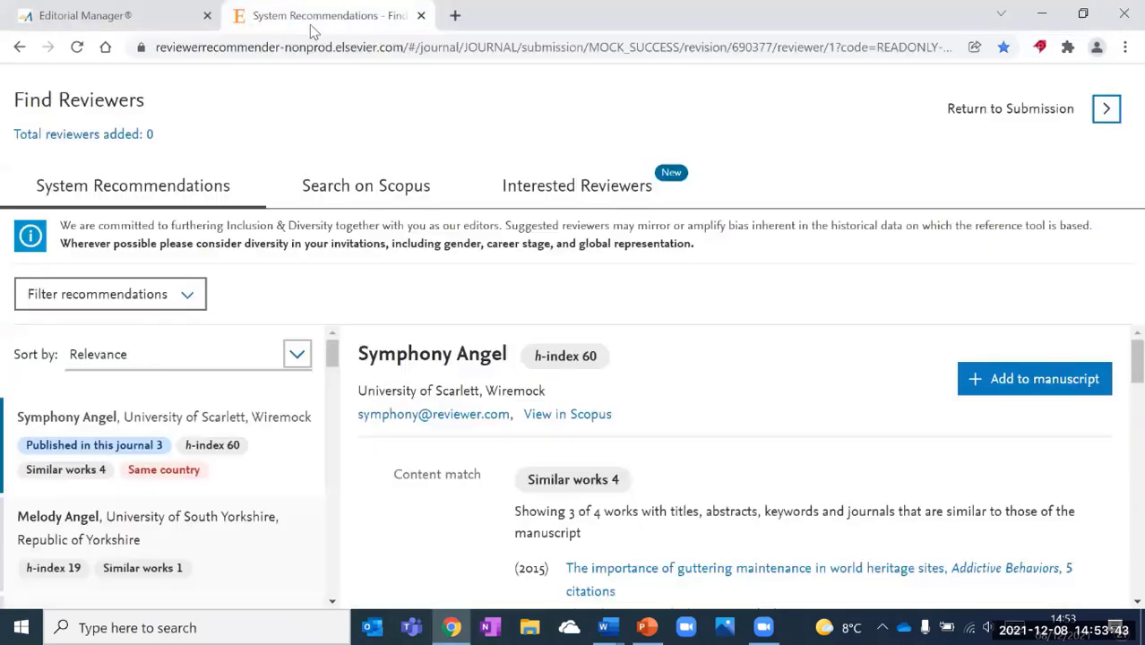
{"action": "left_click", "coordinate": [592, 202]}
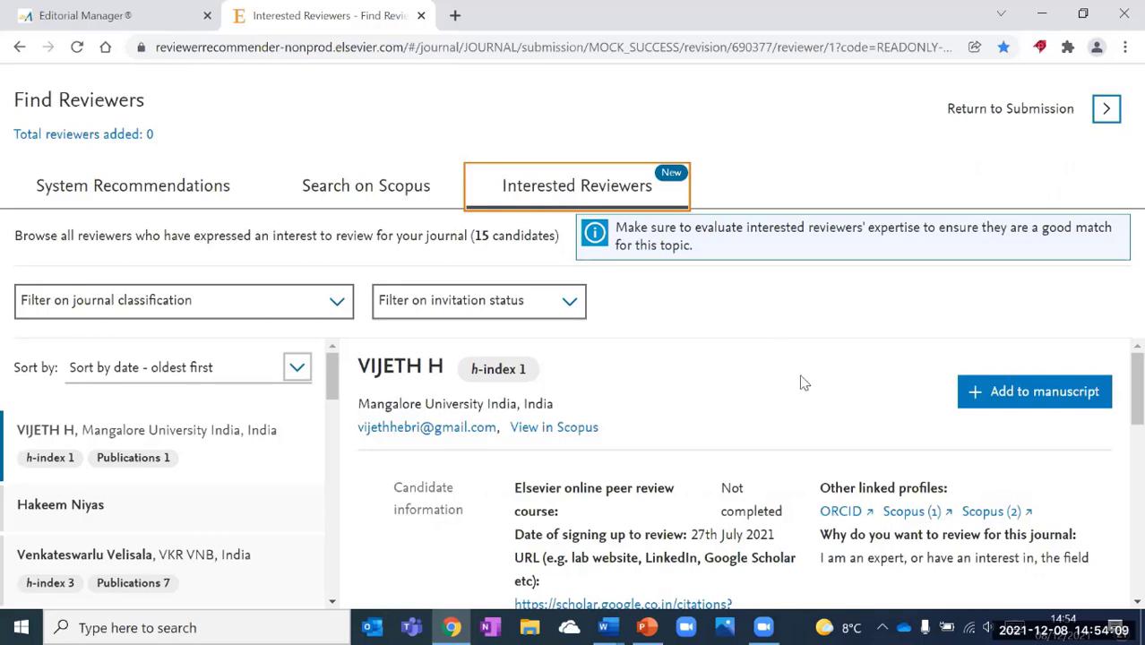
{"action": "scroll", "coordinate": [804, 369], "scroll_direction": "down", "scroll_amount": 5}
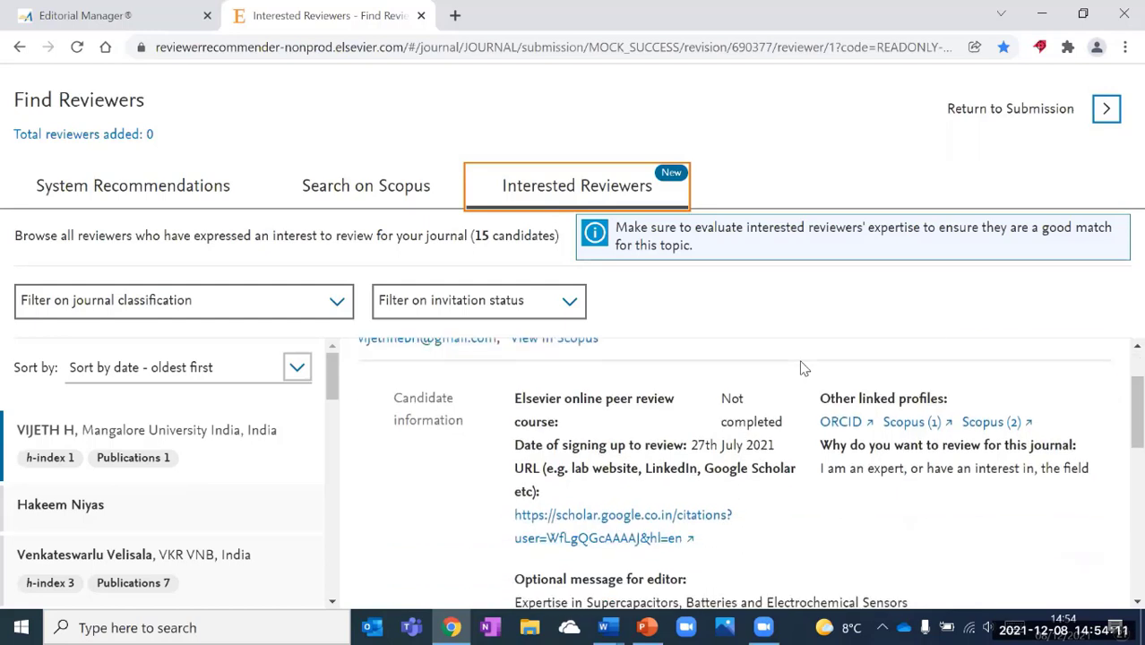
{"action": "scroll", "coordinate": [803, 368], "scroll_direction": "down", "scroll_amount": 1}
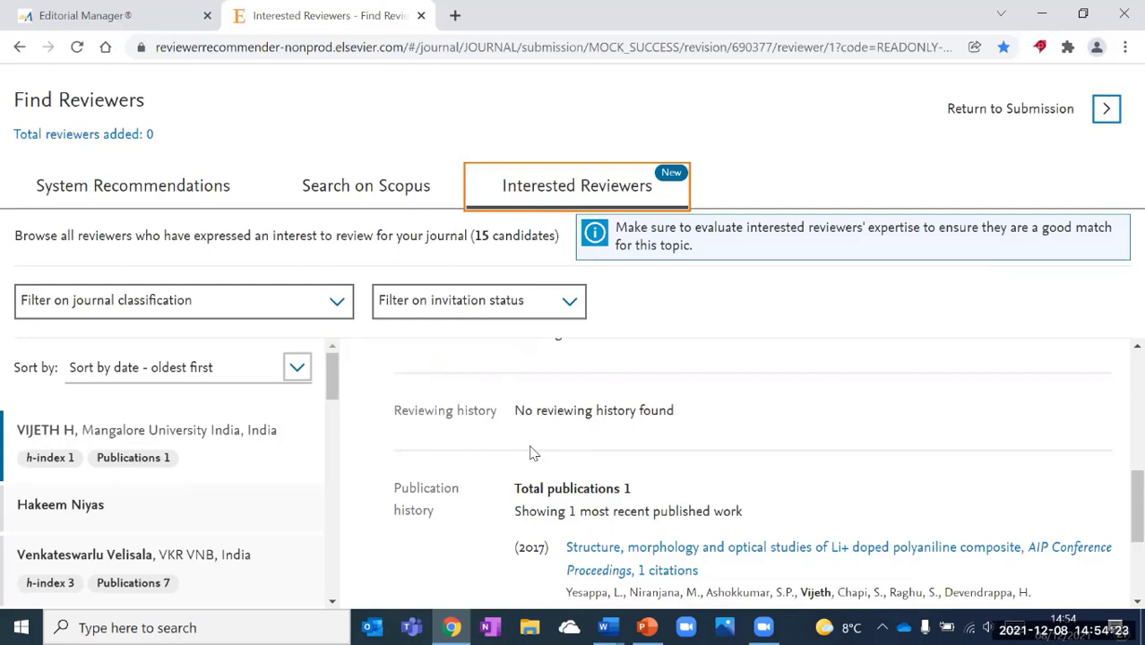
{"action": "scroll", "coordinate": [530, 452], "scroll_direction": "up", "scroll_amount": 5}
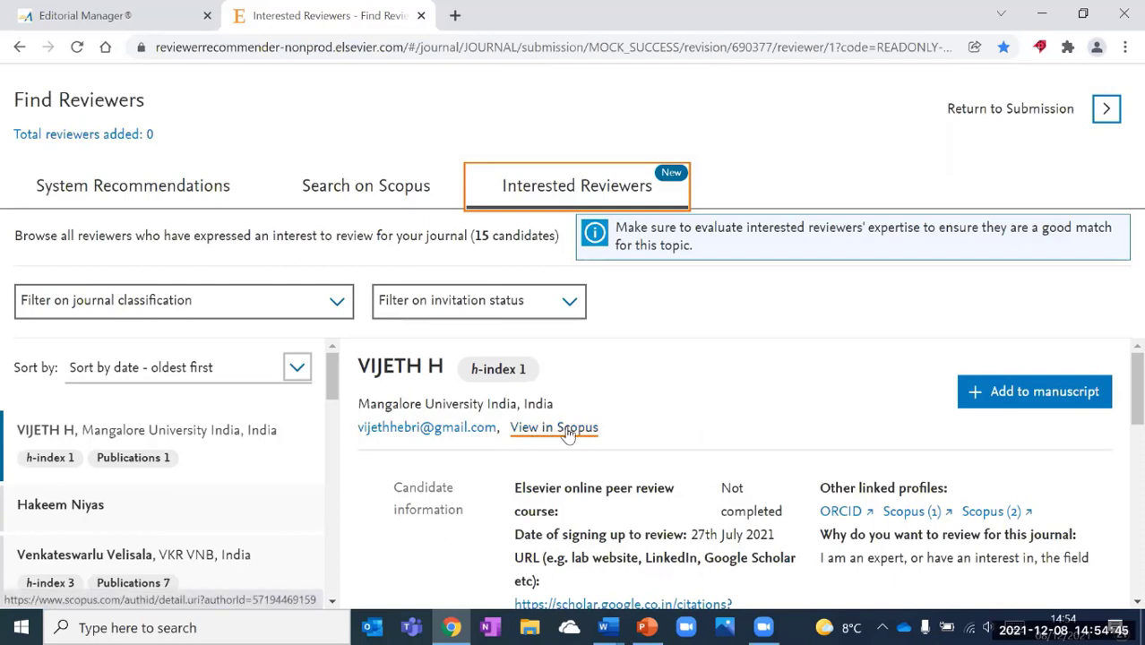
{"action": "left_click", "coordinate": [1011, 391]}
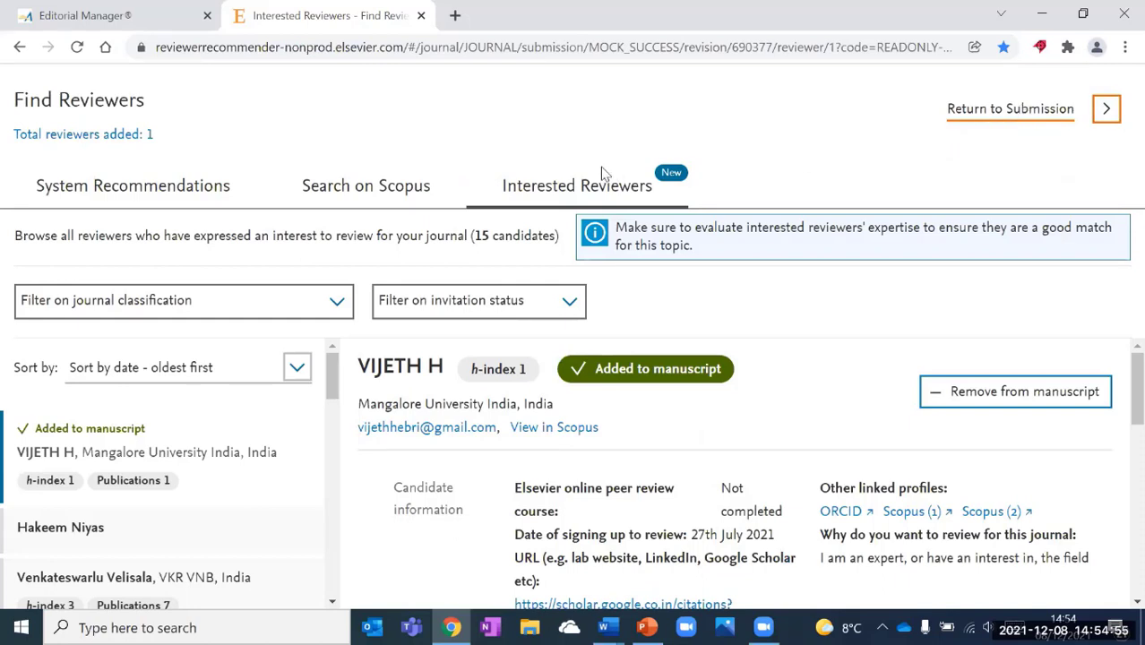
Return to Editorial Manager's reviewer search and bring up the Photos recent images list.
{"action": "left_click", "coordinate": [155, 22]}
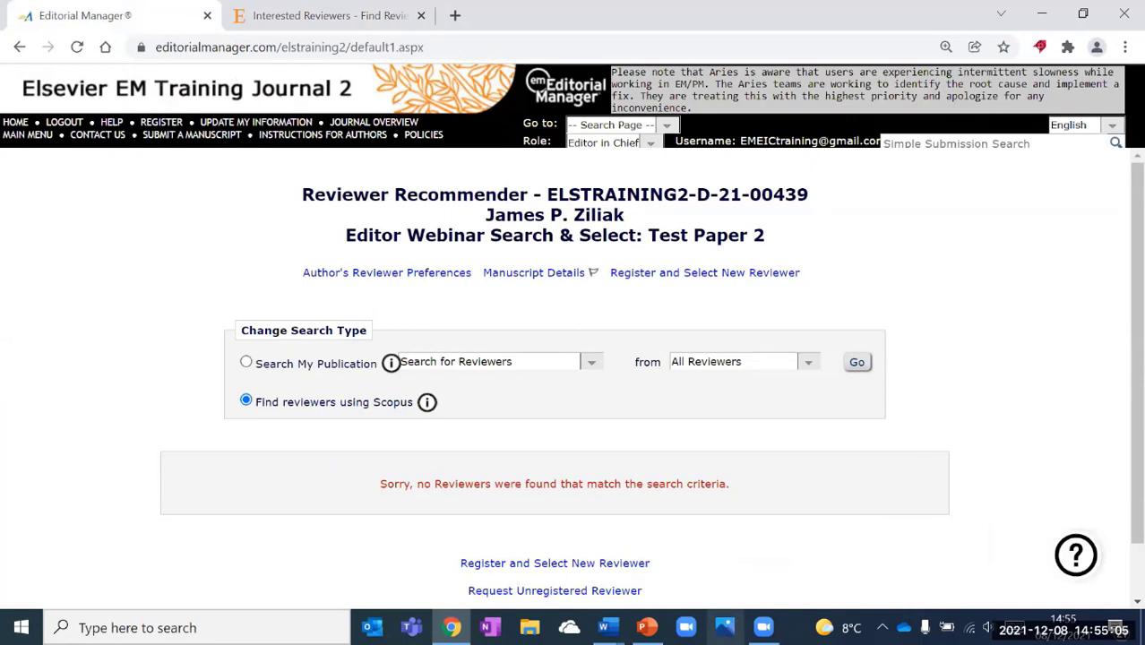
{"action": "right_click", "coordinate": [725, 628]}
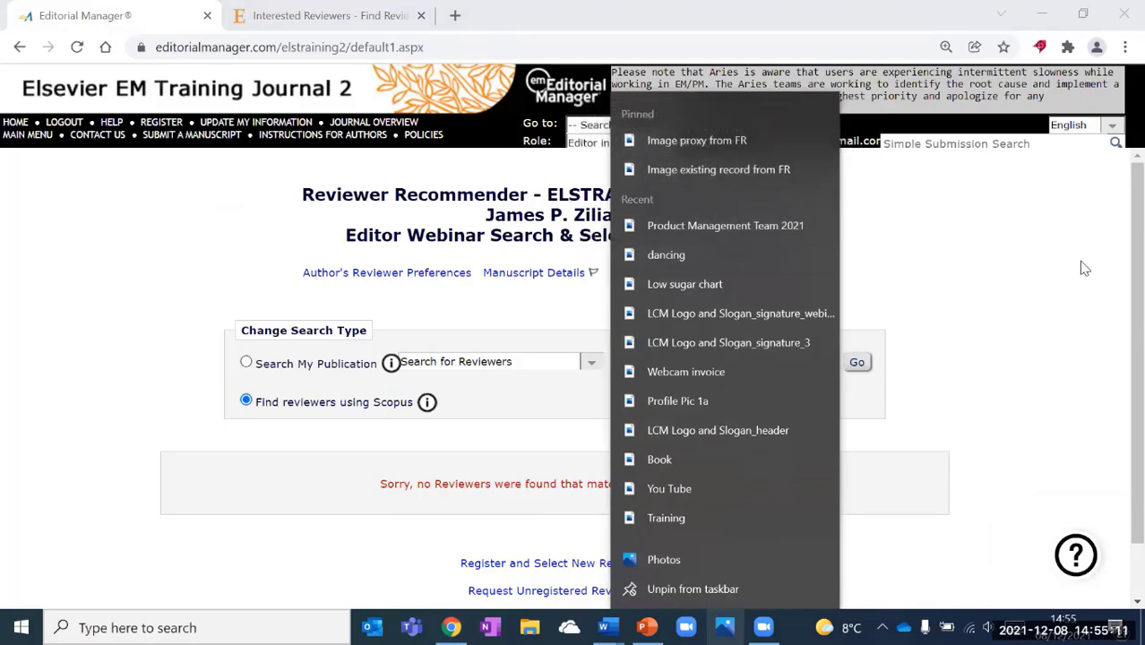
View the 'Image proxy from FR' example screenshot, then return to Editorial Manager.
{"action": "left_click", "coordinate": [916, 308]}
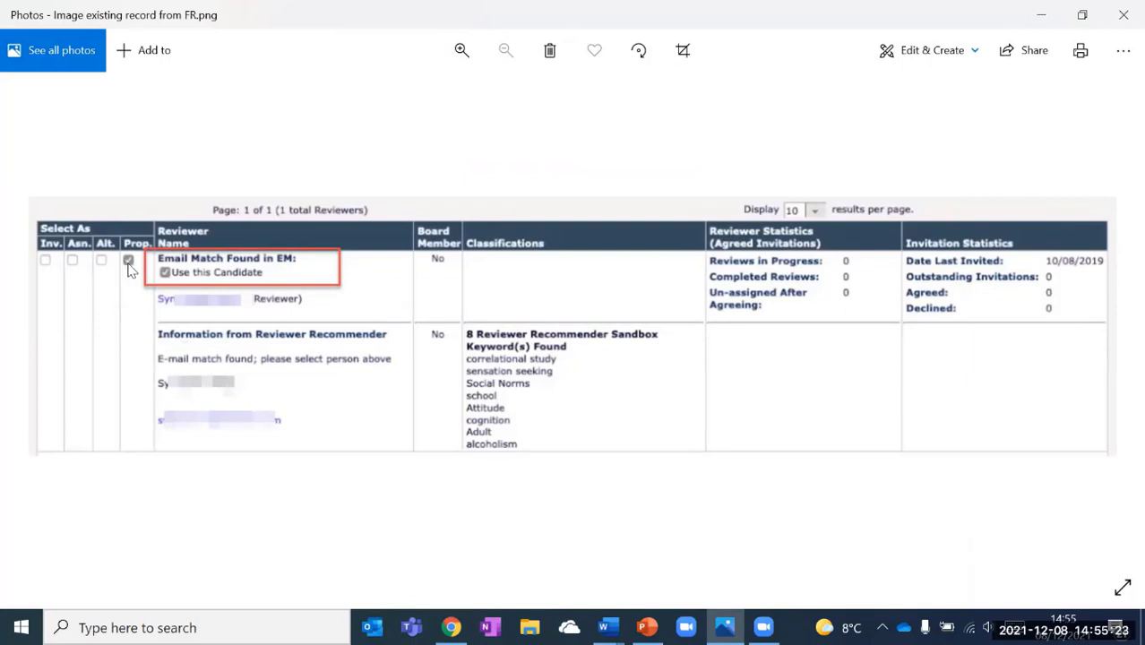
{"action": "left_click", "coordinate": [724, 628]}
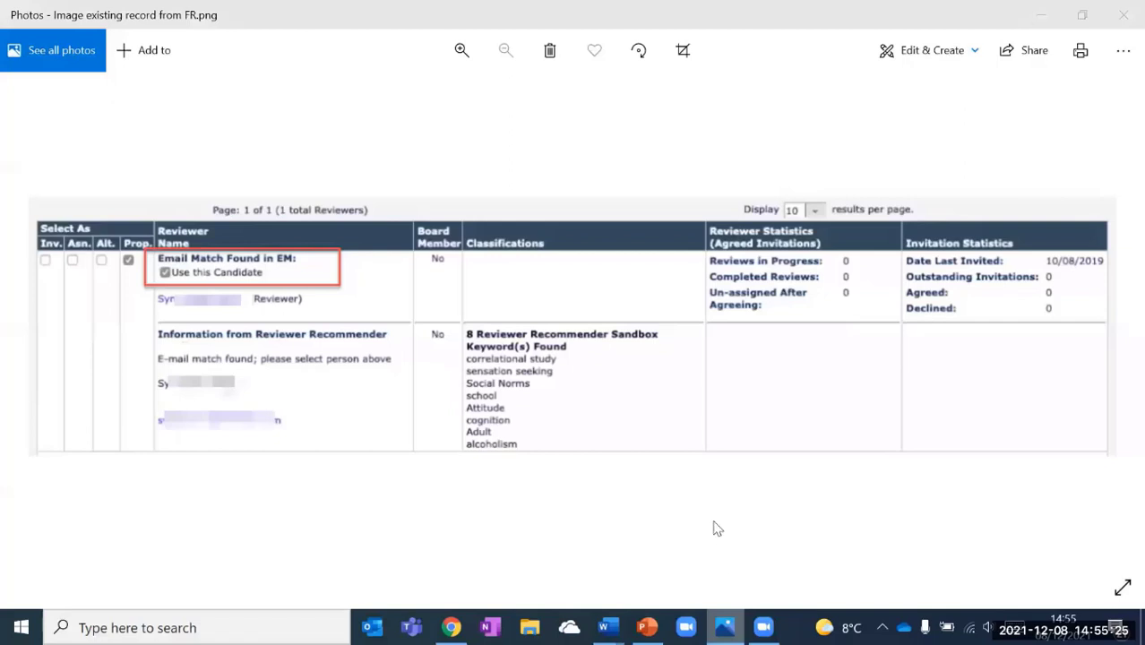
{"action": "left_click", "coordinate": [681, 121]}
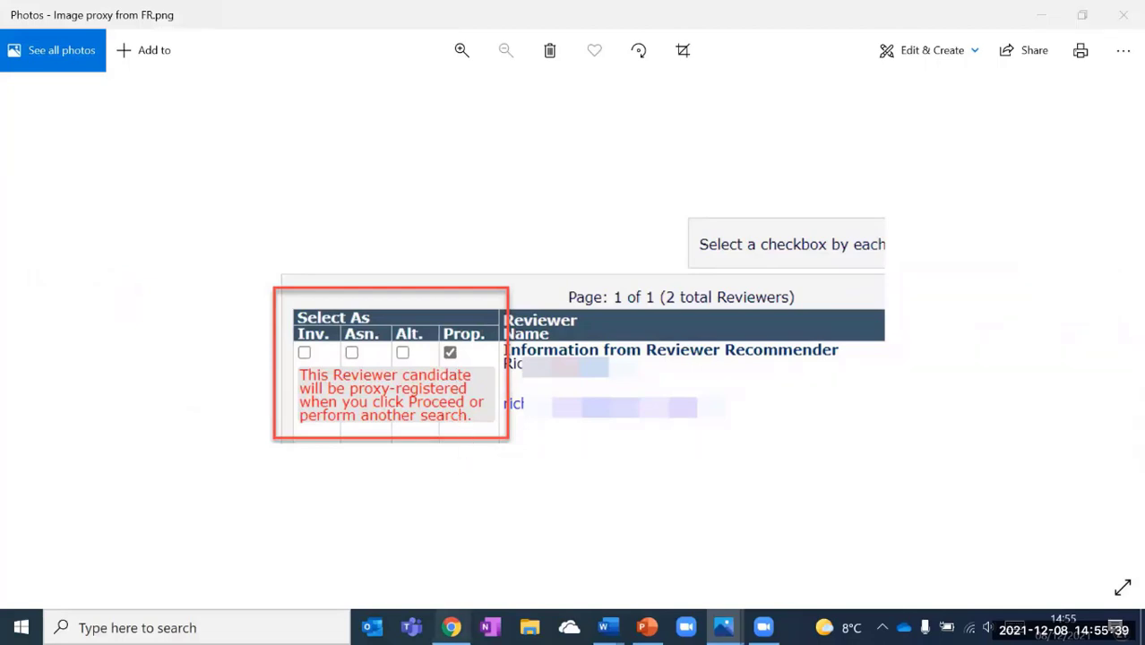
{"action": "key", "text": "alt+Tab"}
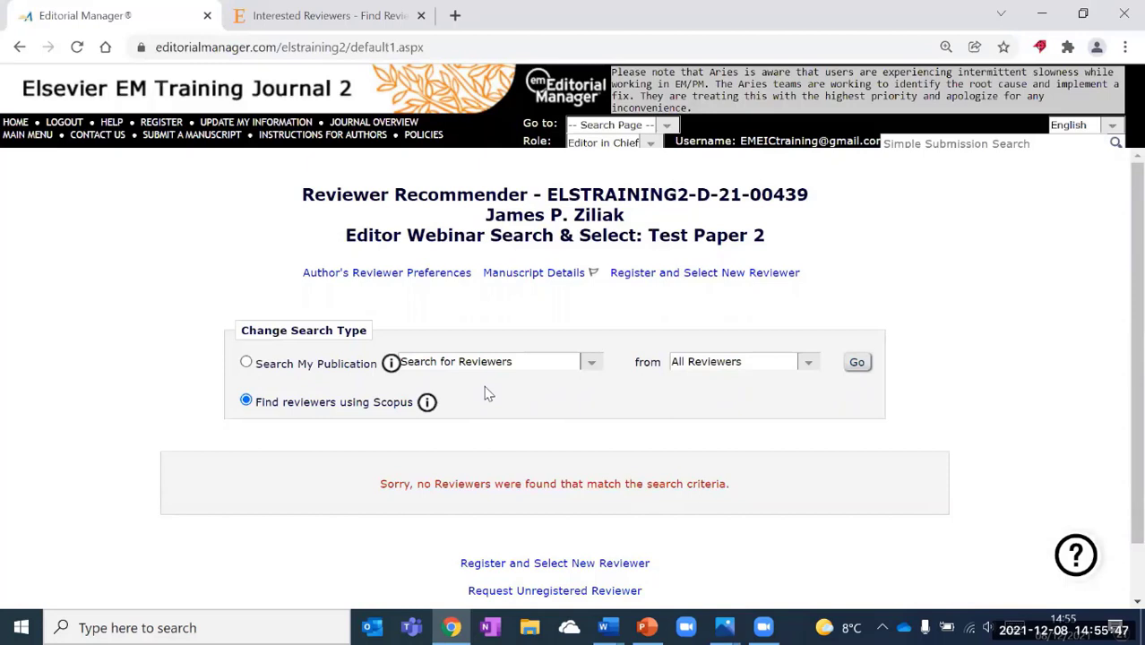
{"action": "left_click", "coordinate": [504, 364]}
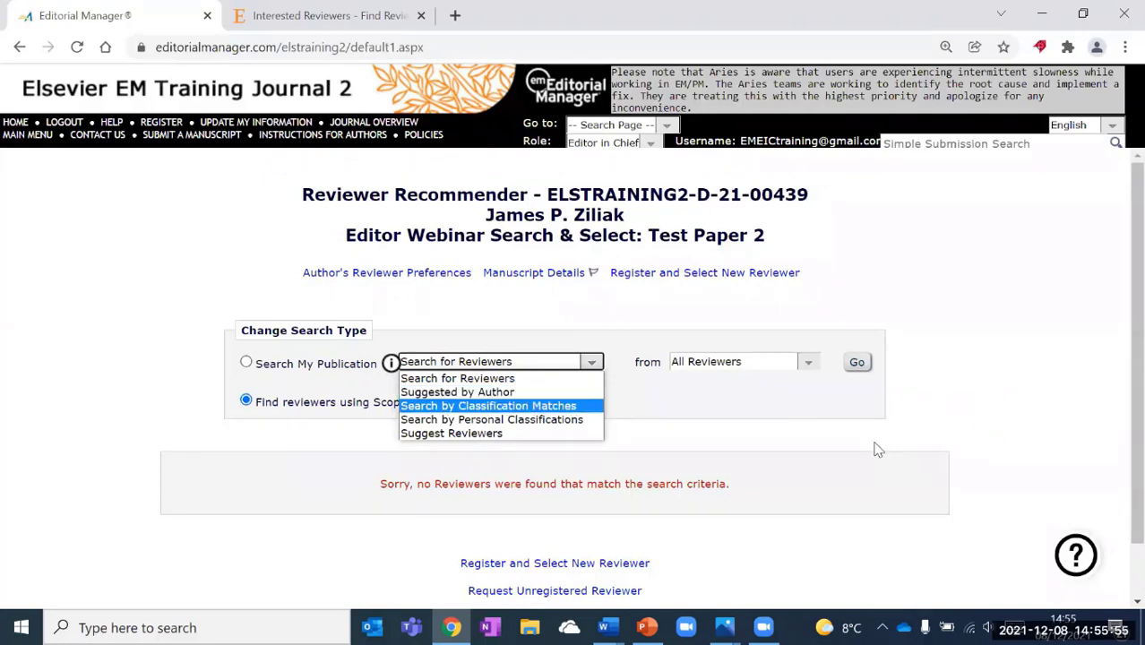
{"action": "scroll", "coordinate": [878, 455], "scroll_direction": "down", "scroll_amount": 1}
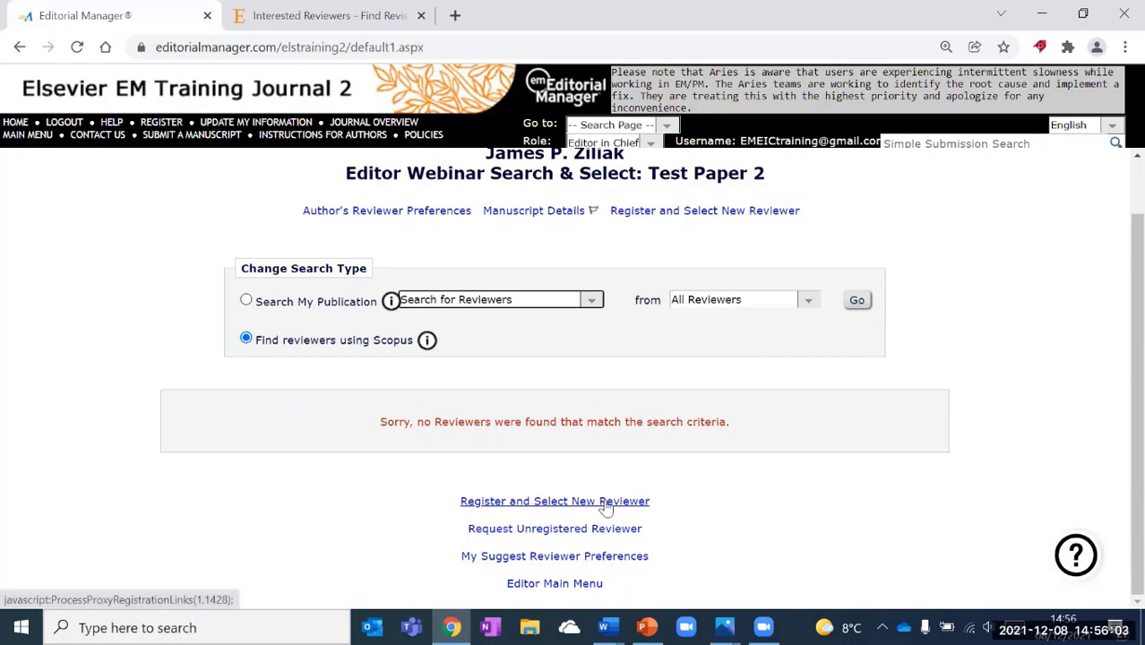
Start registering a new reviewer and enter their e-mail address.
{"action": "left_click", "coordinate": [554, 502]}
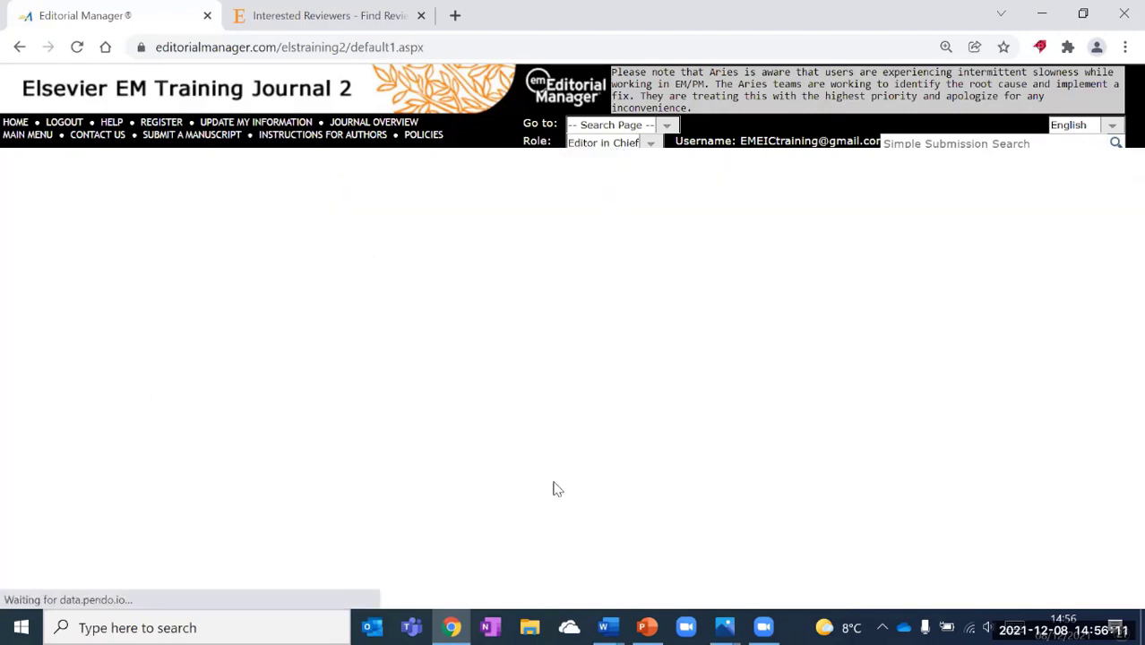
{"action": "left_click", "coordinate": [506, 213]}
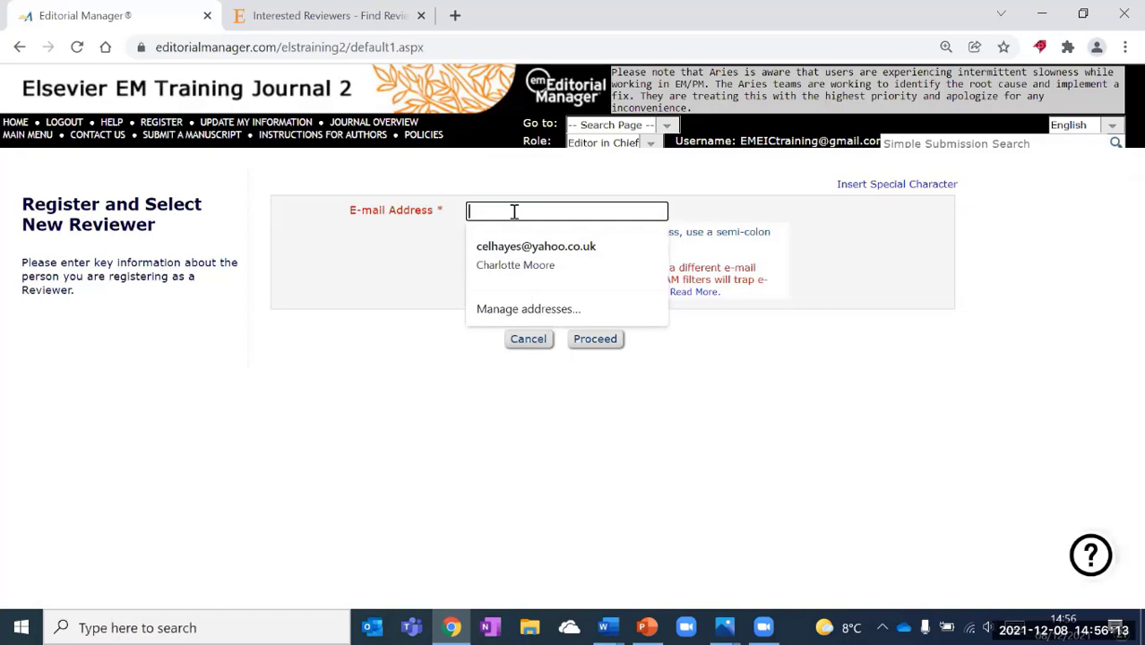
{"action": "type", "text": "test"}
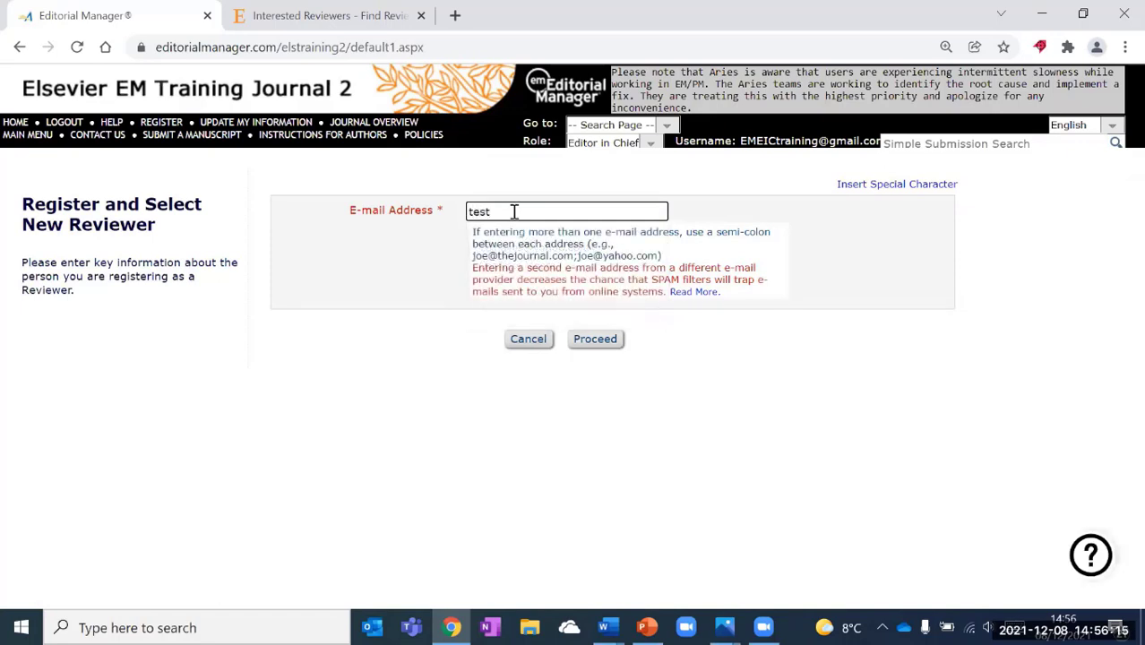
{"action": "key", "text": "BackSpace"}
{"action": "key", "text": "BackSpace"}
{"action": "key", "text": "BackSpace"}
{"action": "key", "text": "BackSpace"}
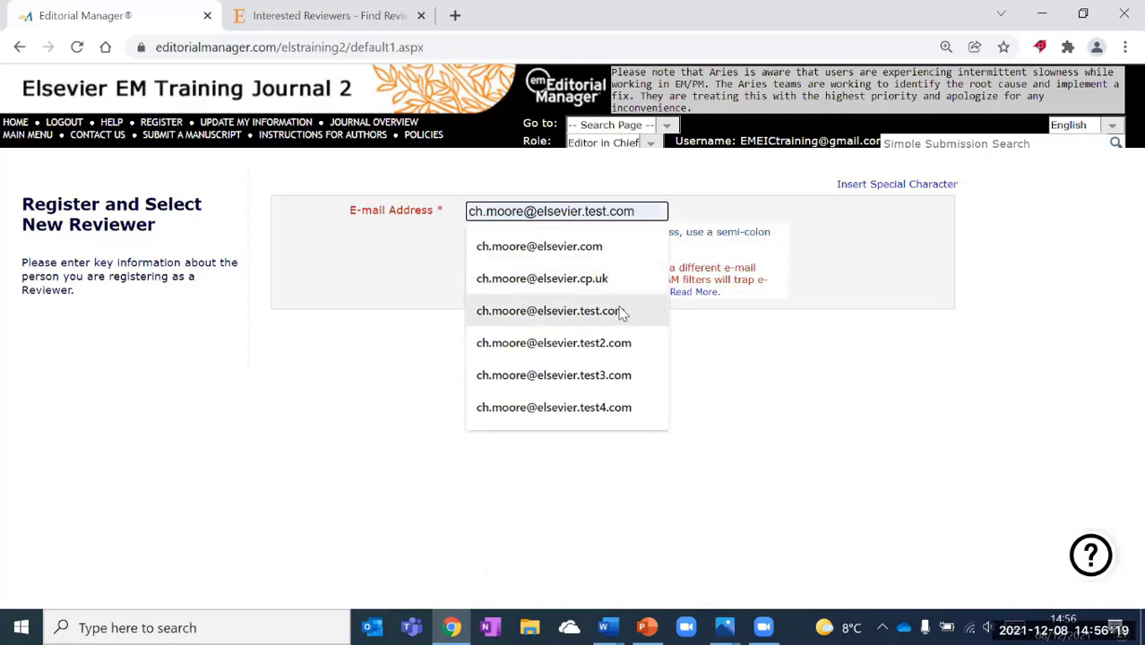
{"action": "left_click", "coordinate": [618, 342]}
{"action": "left_click", "coordinate": [609, 211]}
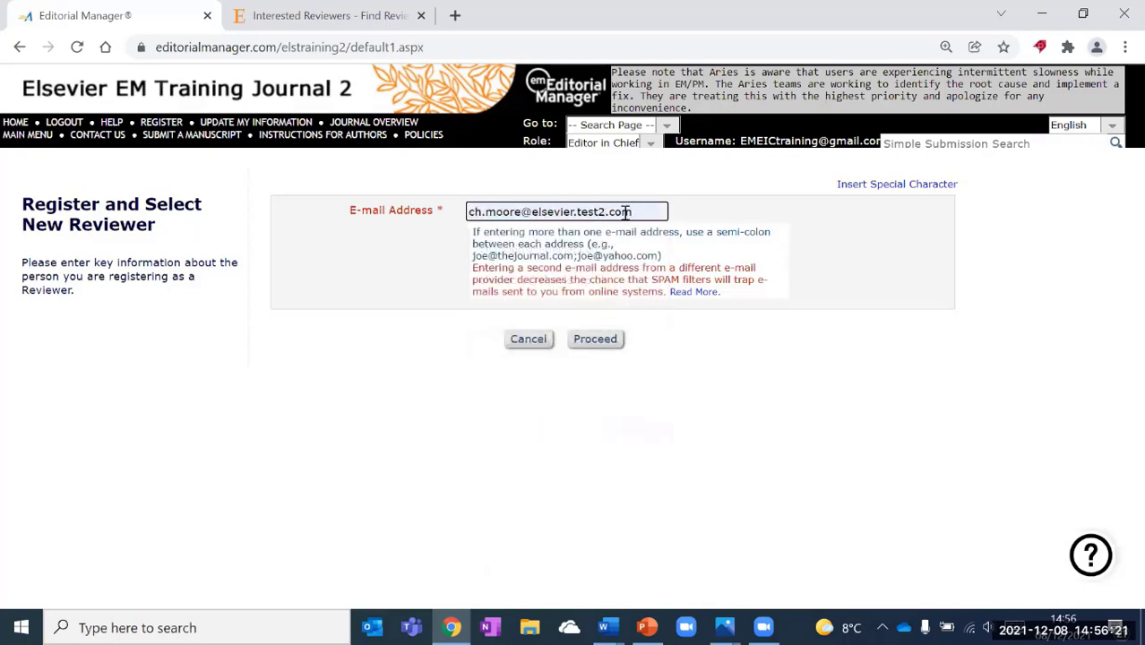
{"action": "type", "text": "2"}
{"action": "left_click", "coordinate": [597, 339]}
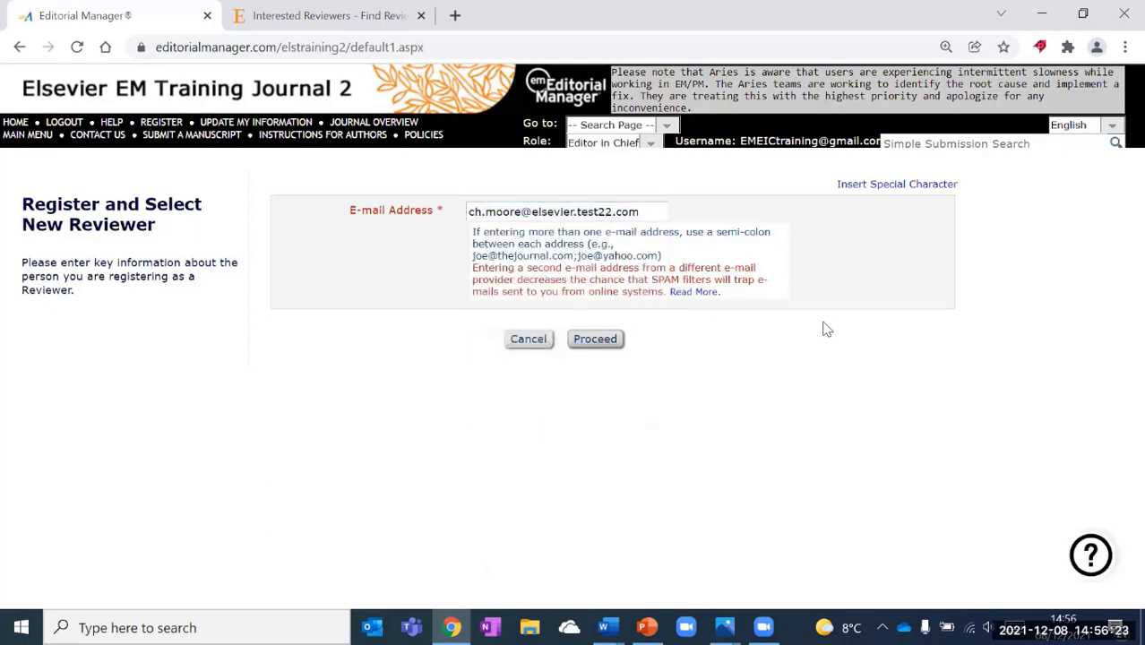
Autofill the reviewer's name, set title Mrs and country United Kingdom, and register them.
{"action": "left_click", "coordinate": [592, 387]}
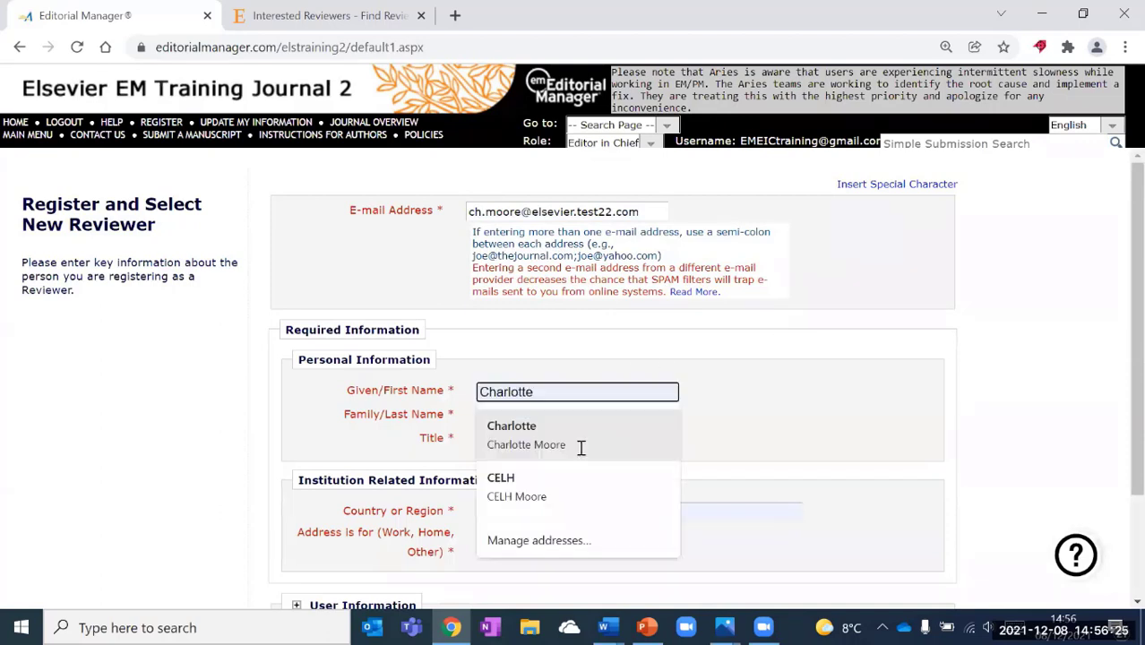
{"action": "left_click", "coordinate": [579, 445]}
{"action": "left_click", "coordinate": [570, 439]}
{"action": "left_click", "coordinate": [558, 484]}
{"action": "scroll", "coordinate": [583, 480], "scroll_direction": "down", "scroll_amount": 3}
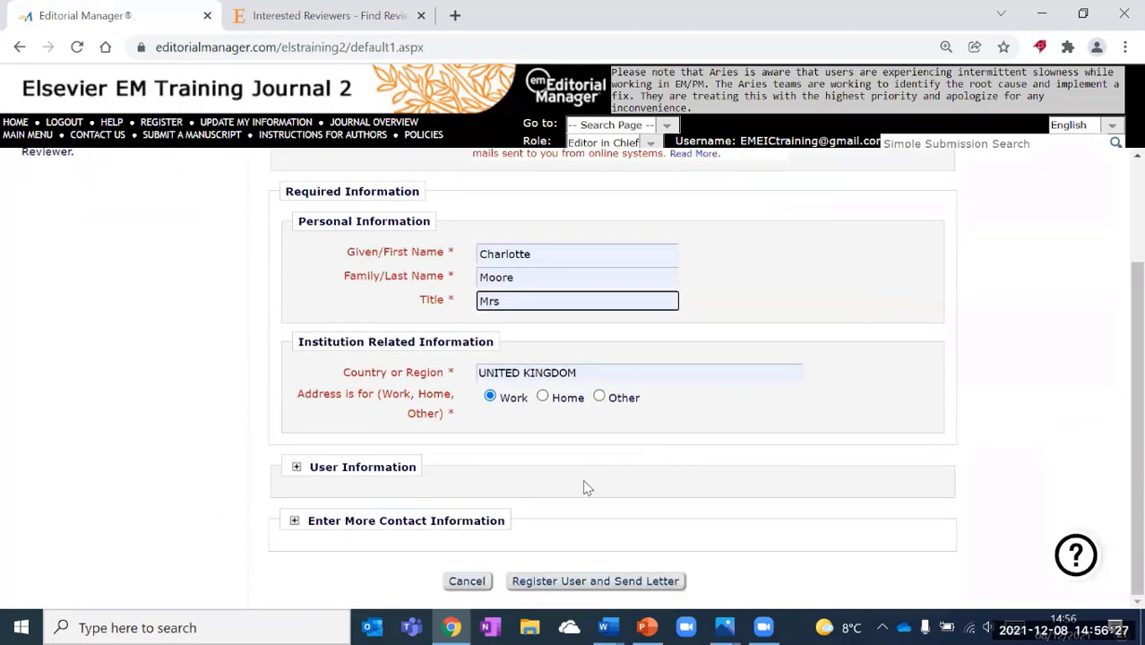
{"action": "left_click", "coordinate": [612, 582]}
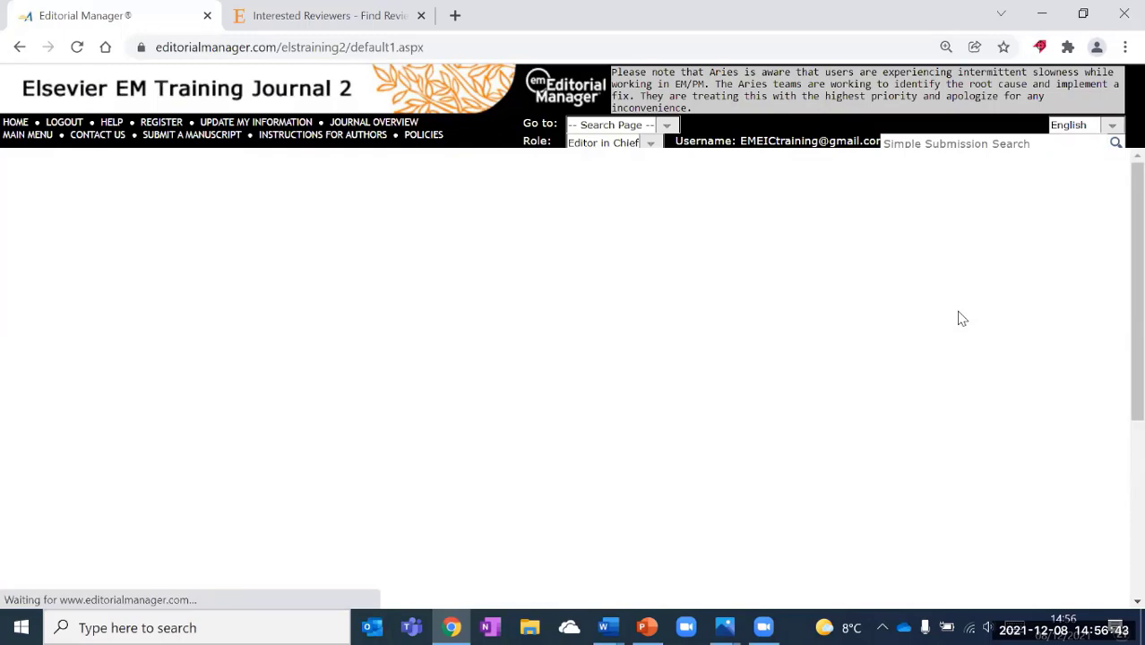
Review and send the registration letter, leaving the new reviewer listed as a proposed candidate.
{"action": "scroll", "coordinate": [958, 312], "scroll_direction": "down", "scroll_amount": 1}
{"action": "scroll", "coordinate": [958, 314], "scroll_direction": "down", "scroll_amount": 3}
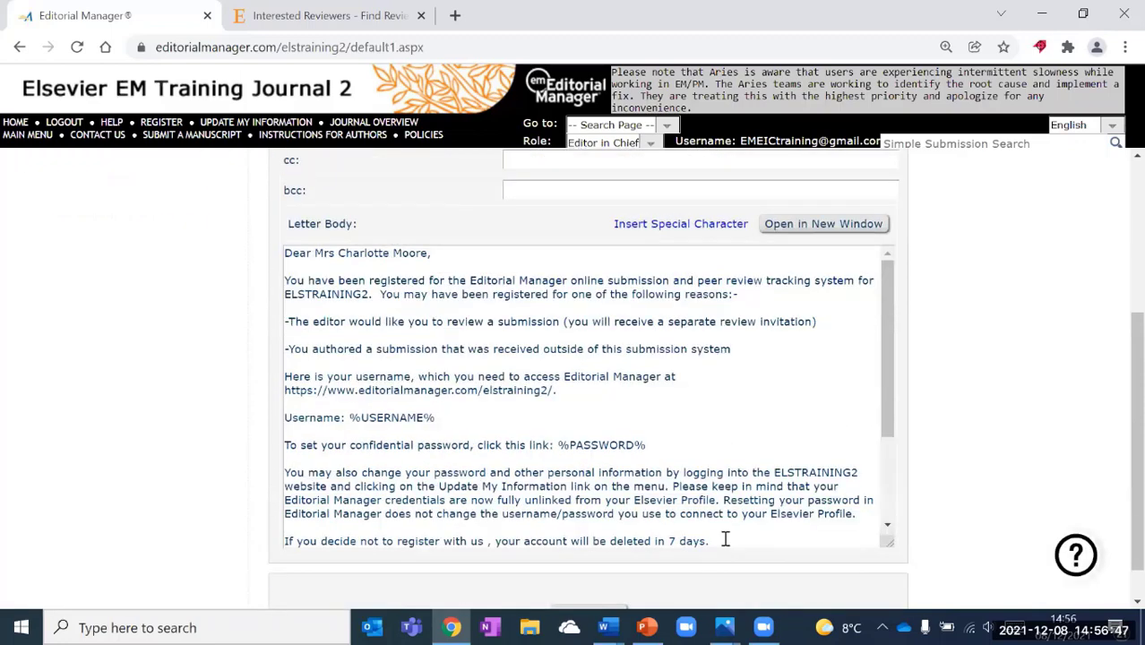
{"action": "left_click_drag", "start_coordinate": [726, 538], "coordinate": [286, 450]}
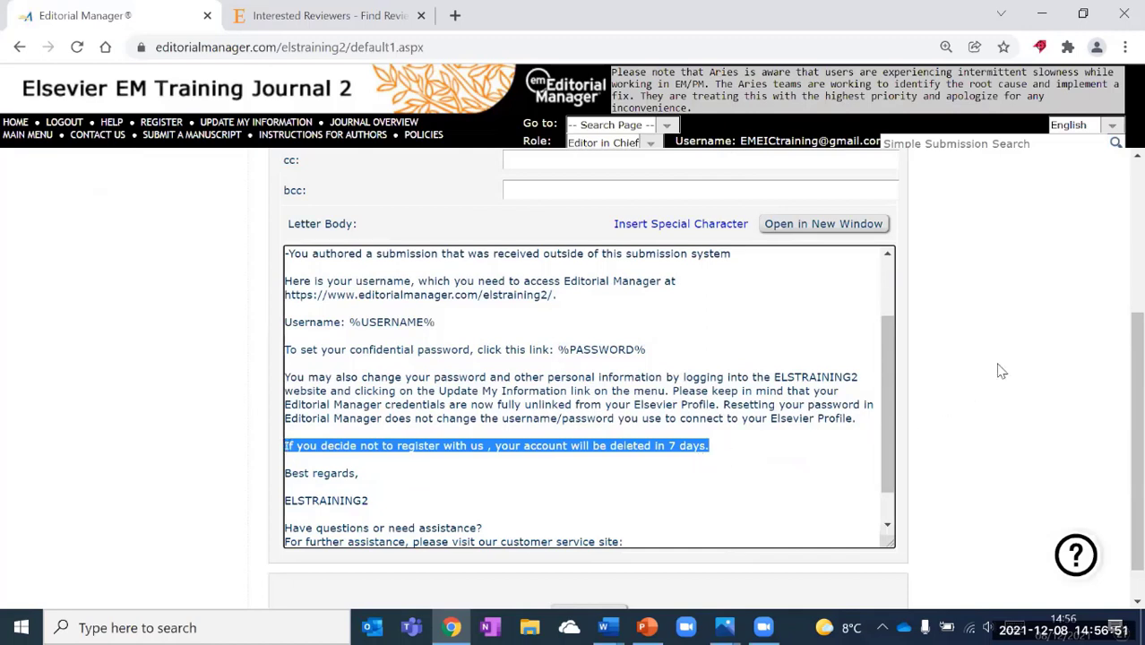
{"action": "scroll", "coordinate": [1001, 371], "scroll_direction": "down", "scroll_amount": 1}
{"action": "left_click", "coordinate": [589, 575]}
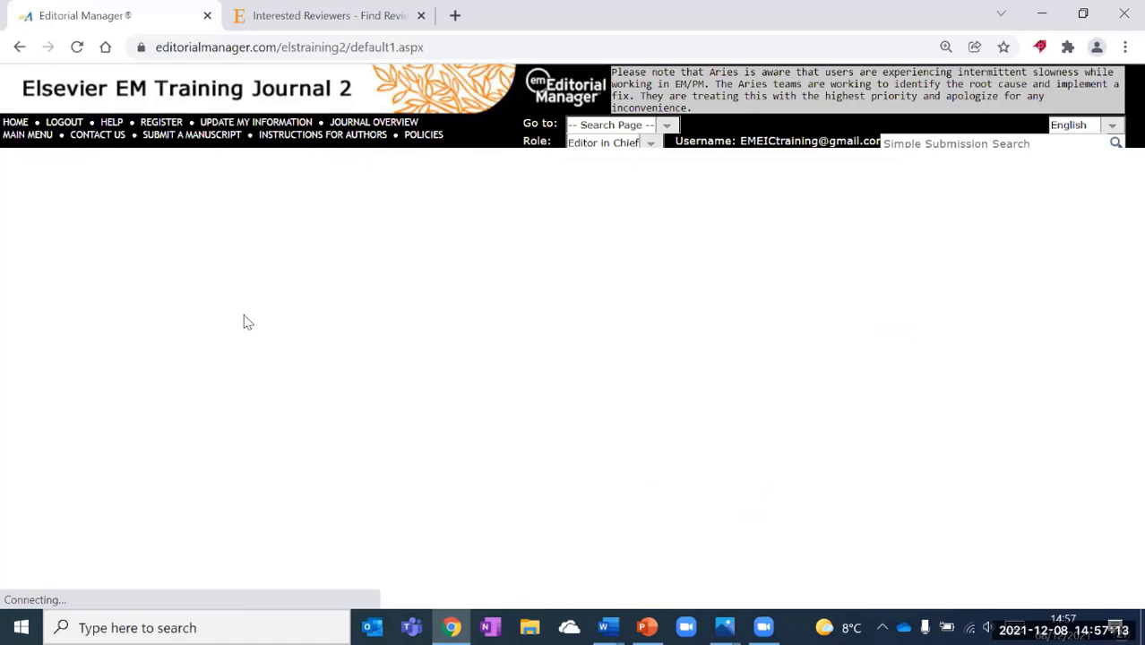
{"action": "scroll", "coordinate": [80, 333], "scroll_direction": "up", "scroll_amount": 2}
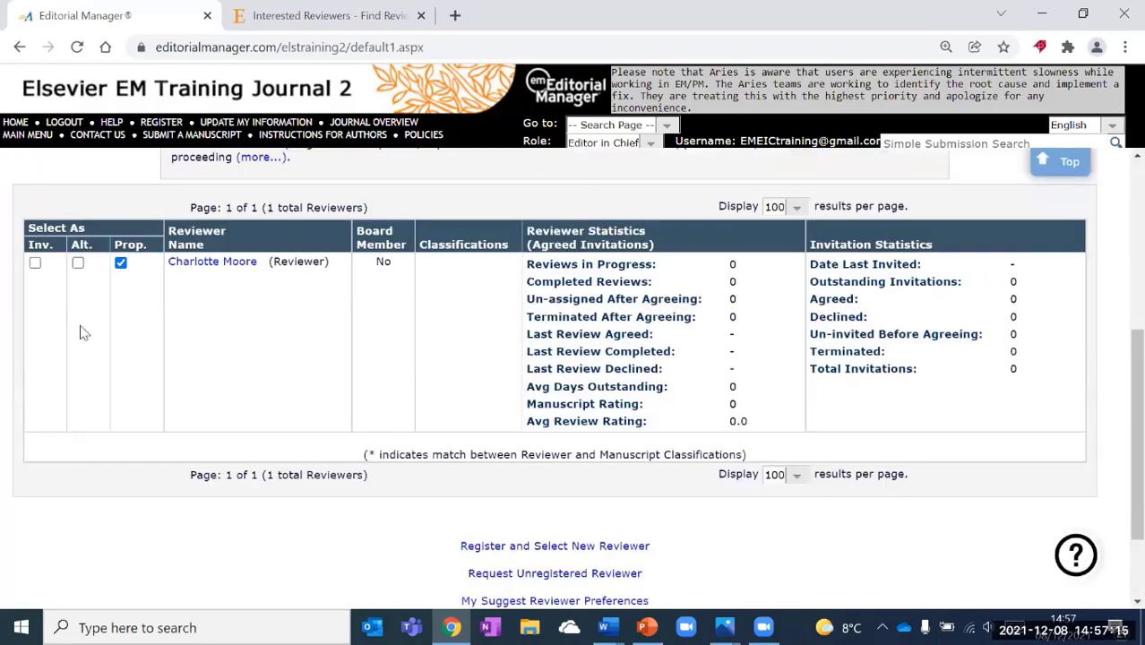
{"action": "scroll", "coordinate": [33, 419], "scroll_direction": "up", "scroll_amount": 2}
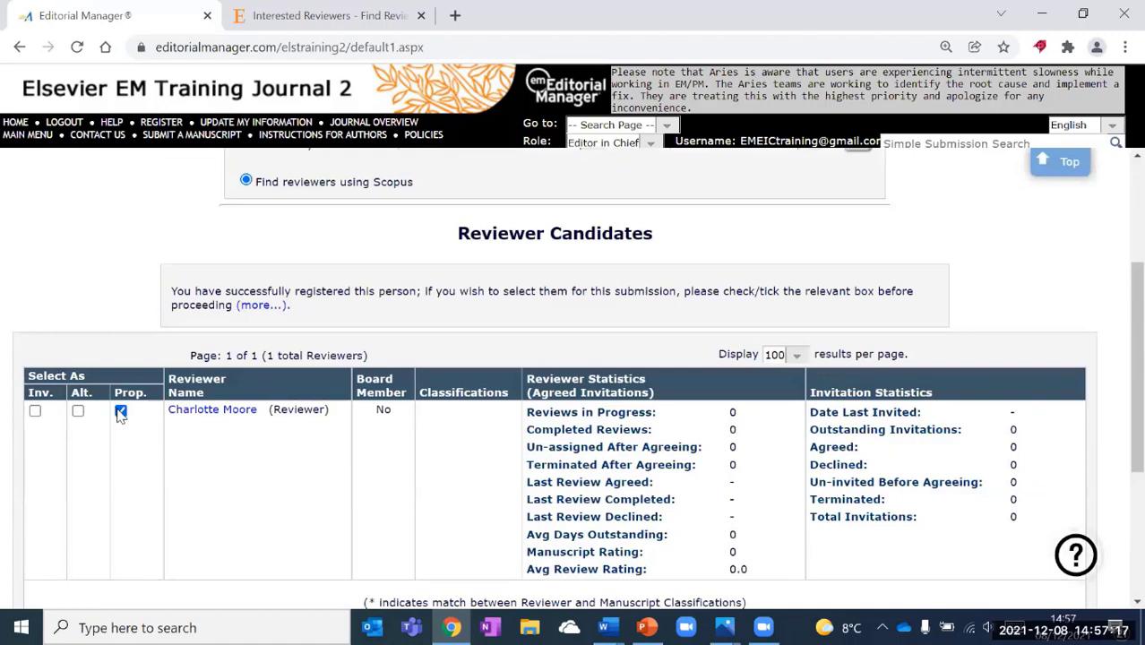